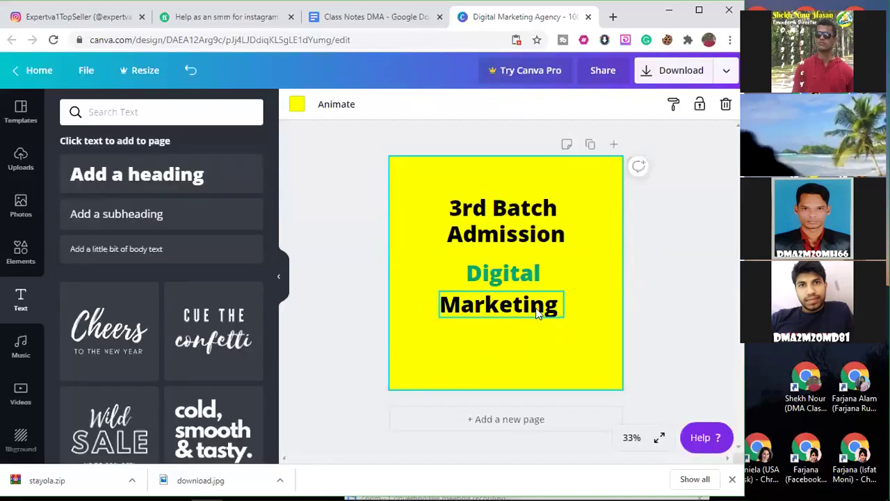
# Duplicate the "Marketing" text, place the copy directly below it, and change its wording to "Agency".
pyautogui.click(537, 313)
pyautogui.click(534, 341)
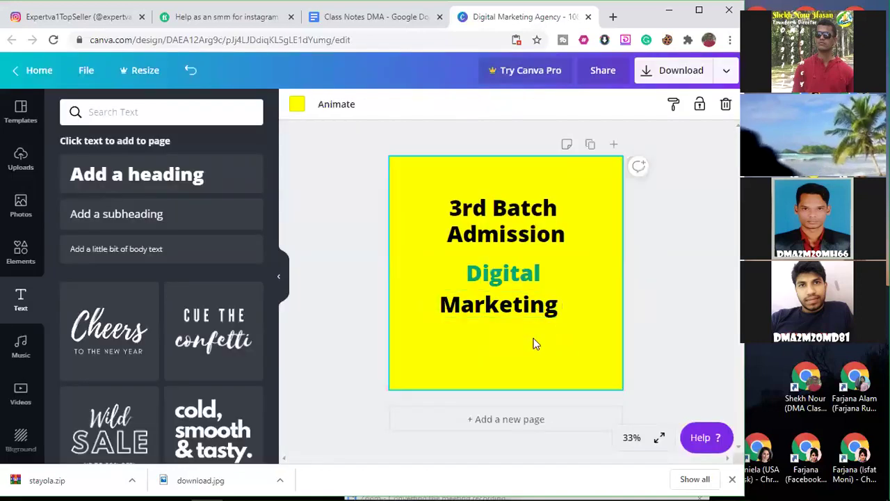
pyautogui.click(534, 343)
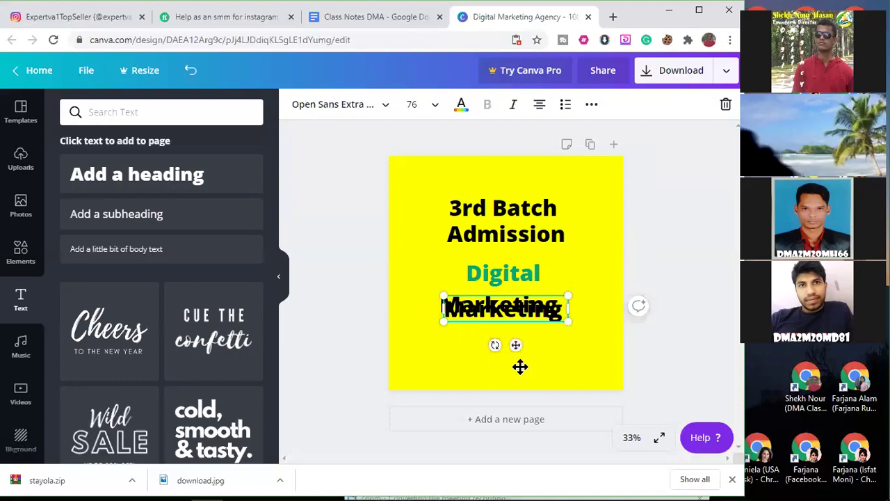
pyautogui.moveTo(520, 367); pyautogui.dragTo(517, 373)
pyautogui.doubleClick(525, 334)
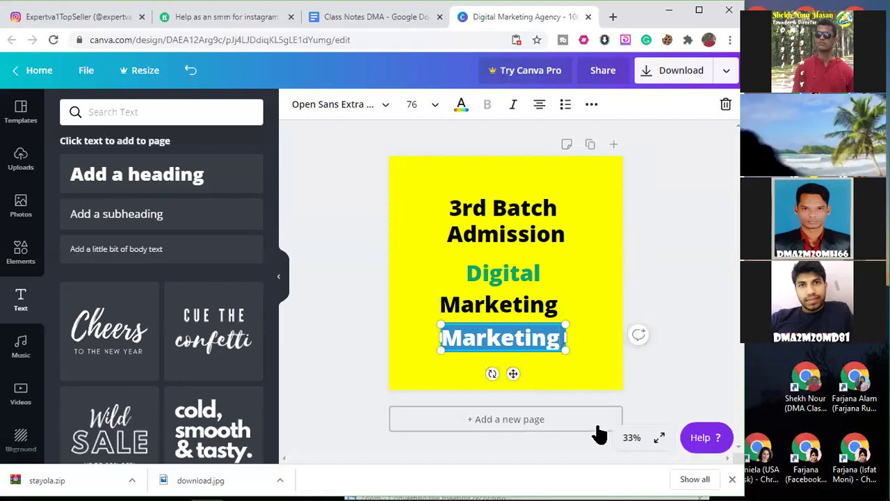
pyautogui.write('Agency')
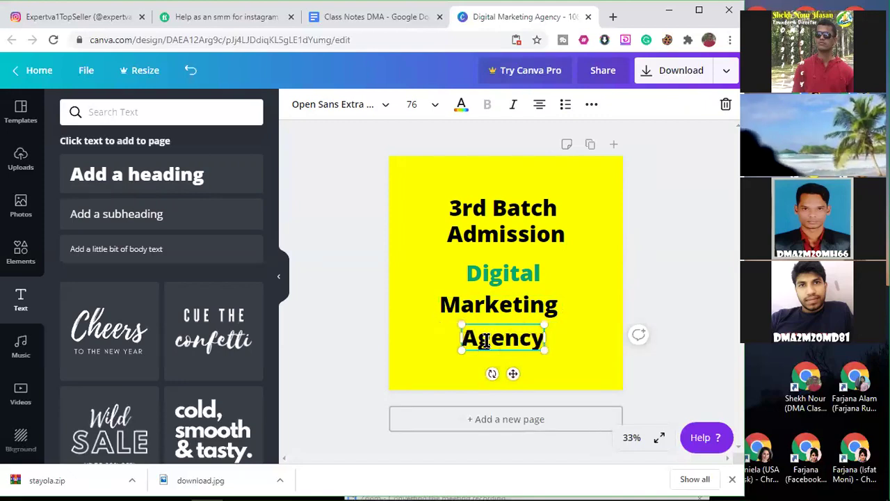
# Reposition the five text lines, "3rd Batch" through "Agency", to spread them out more evenly in a centred column.
pyautogui.click(517, 212)
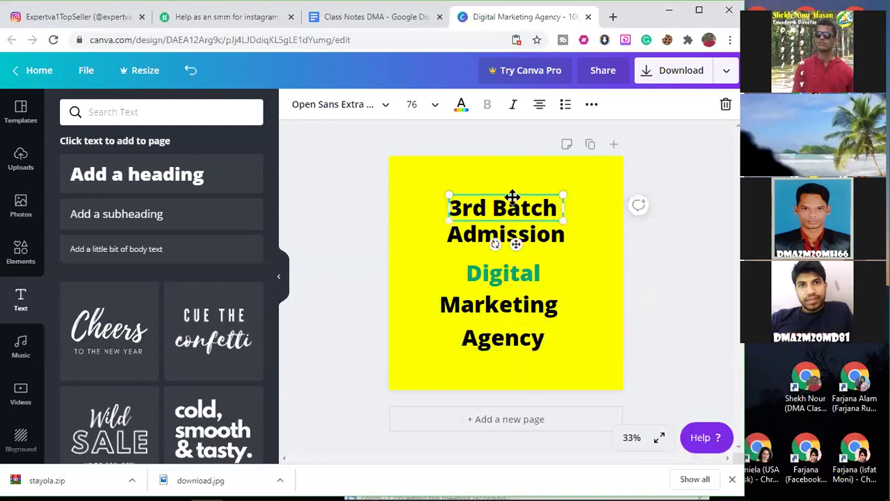
pyautogui.moveTo(512, 195); pyautogui.dragTo(510, 185)
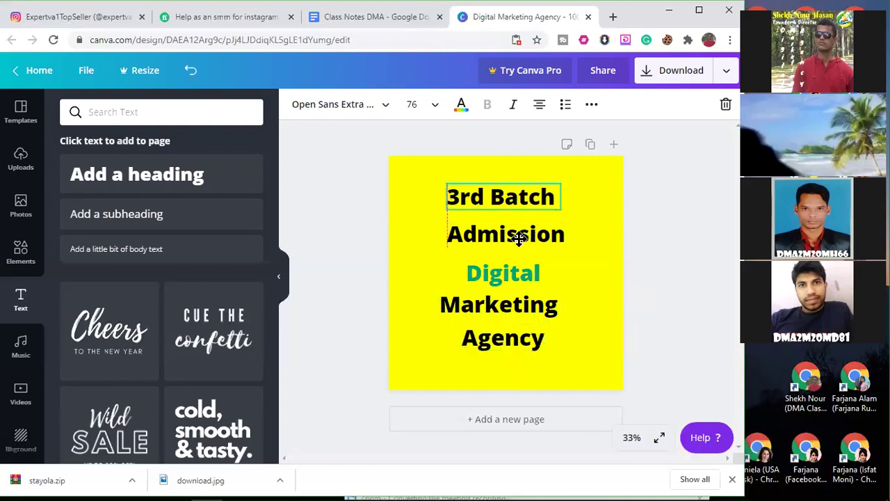
pyautogui.click(546, 239)
pyautogui.moveTo(547, 236); pyautogui.dragTo(542, 233)
pyautogui.moveTo(523, 282); pyautogui.dragTo(521, 267)
pyautogui.moveTo(517, 302); pyautogui.dragTo(525, 338)
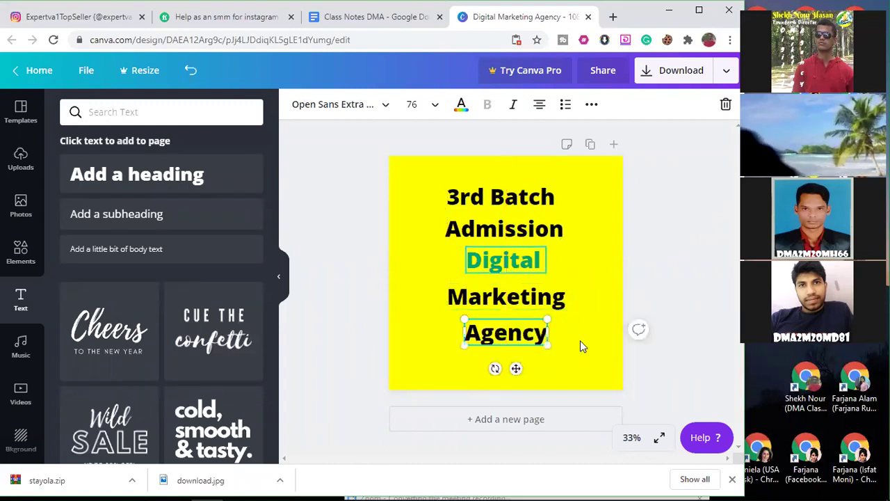
pyautogui.click(600, 323)
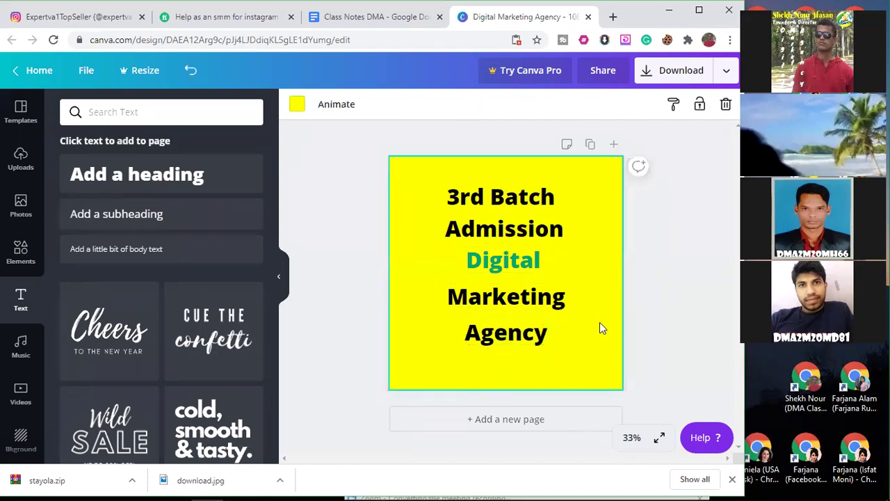
# Fine-tune the alignment of the "Agency", "Marketing", "Digital" and "3rd Batch" lines around the page's vertical centre line.
pyautogui.moveTo(504, 336); pyautogui.dragTo(502, 337)
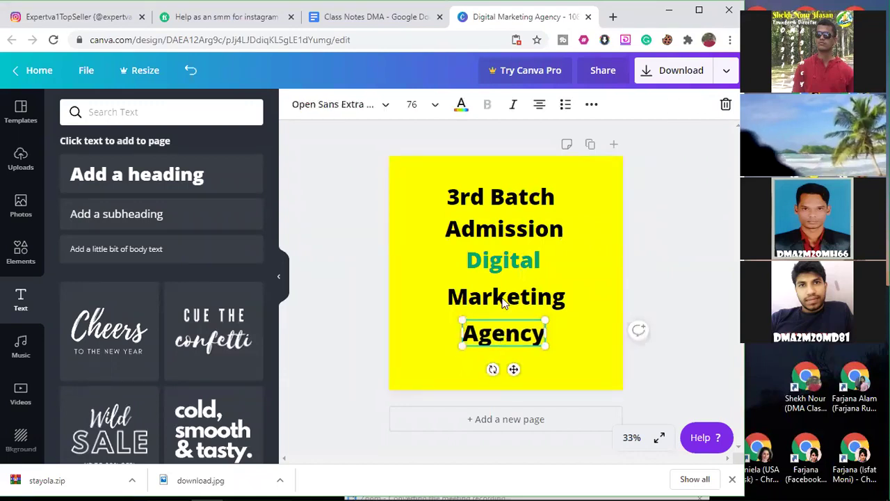
pyautogui.click(504, 301)
pyautogui.moveTo(505, 301); pyautogui.dragTo(503, 300)
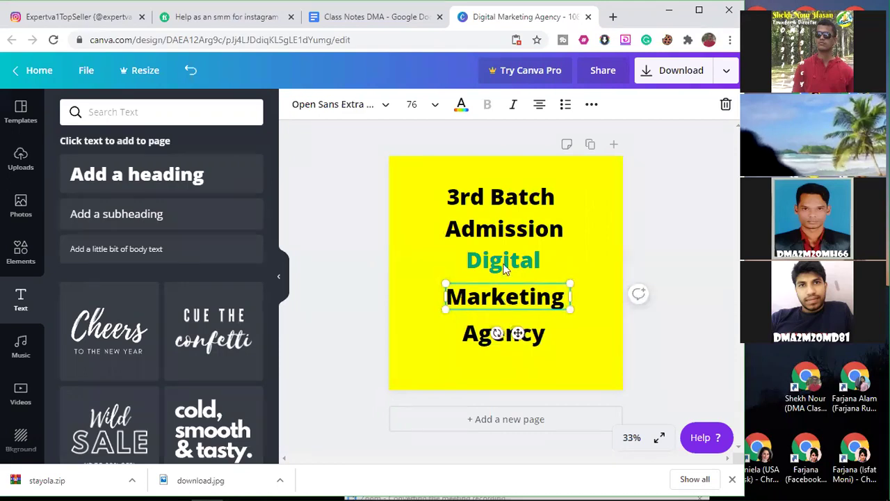
pyautogui.click(504, 261)
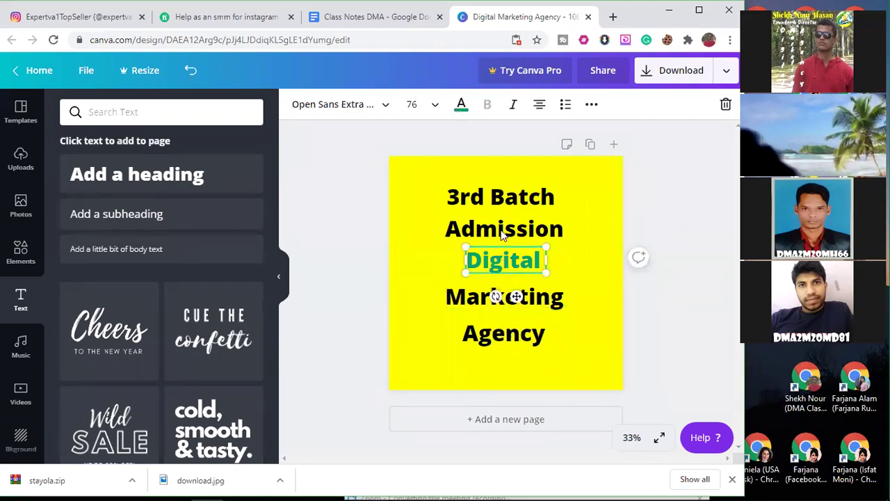
pyautogui.click(501, 206)
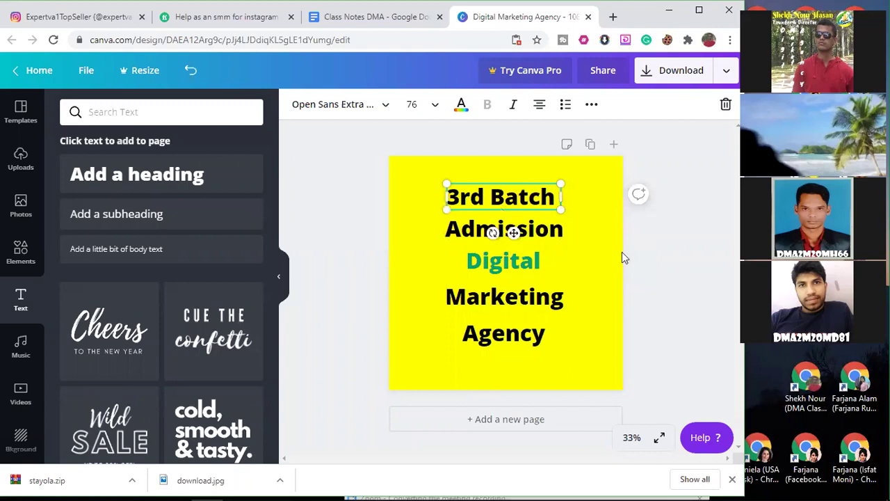
pyautogui.click(588, 263)
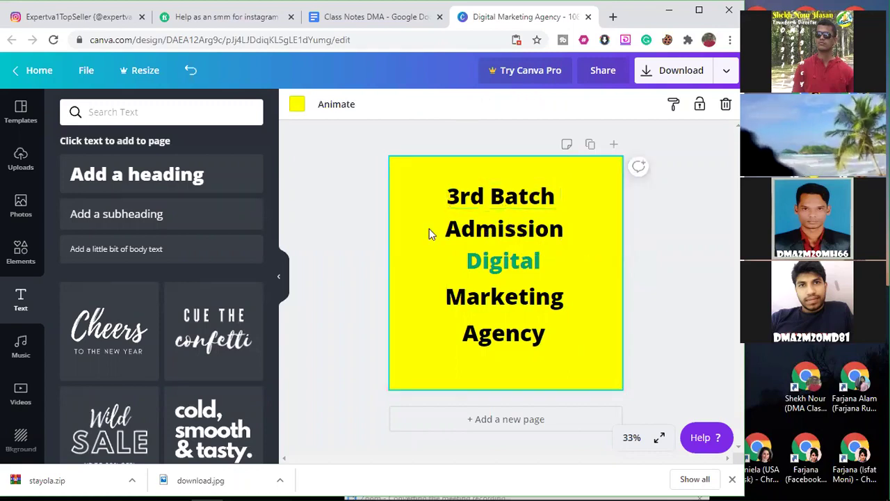
# Change the font of all five text lines to Brusher Cyrillic.
pyautogui.moveTo(405, 189); pyautogui.dragTo(584, 331)
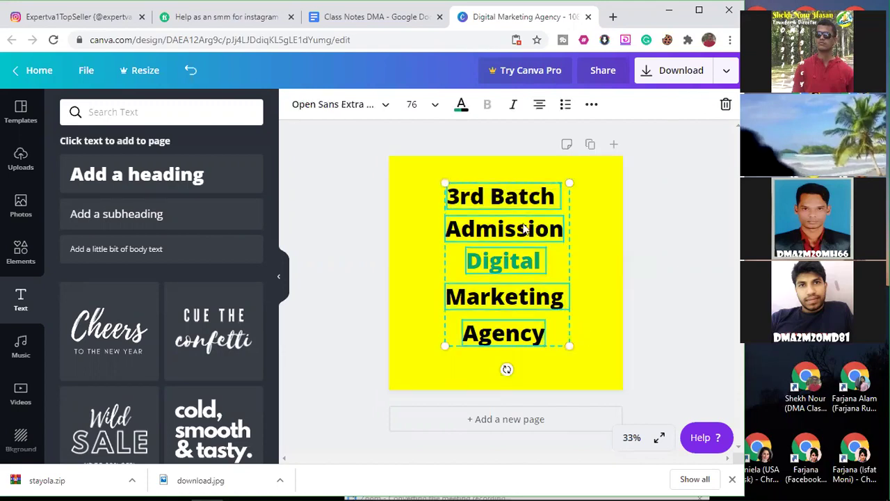
pyautogui.click(388, 111)
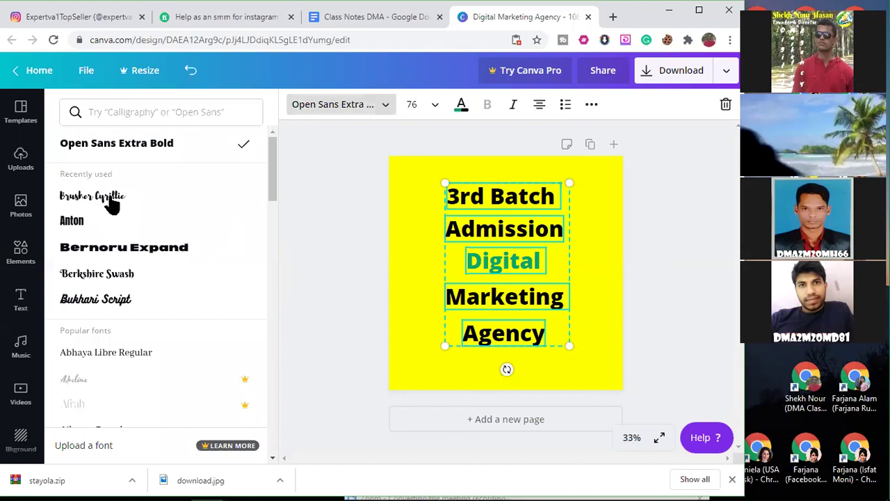
pyautogui.press('Up')
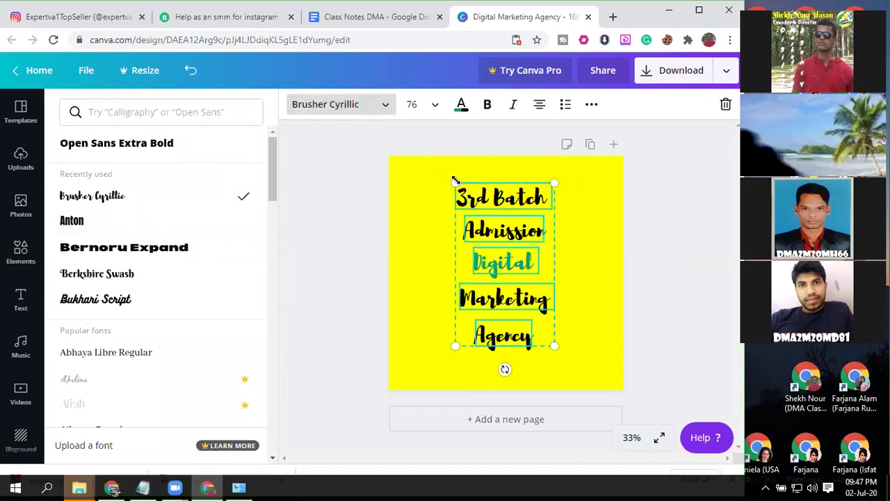
# Enlarge all five text lines together to font size 84.9 and centre the block on the yellow page.
pyautogui.moveTo(389, 160); pyautogui.dragTo(414, 180)
pyautogui.moveTo(517, 260); pyautogui.dragTo(535, 259)
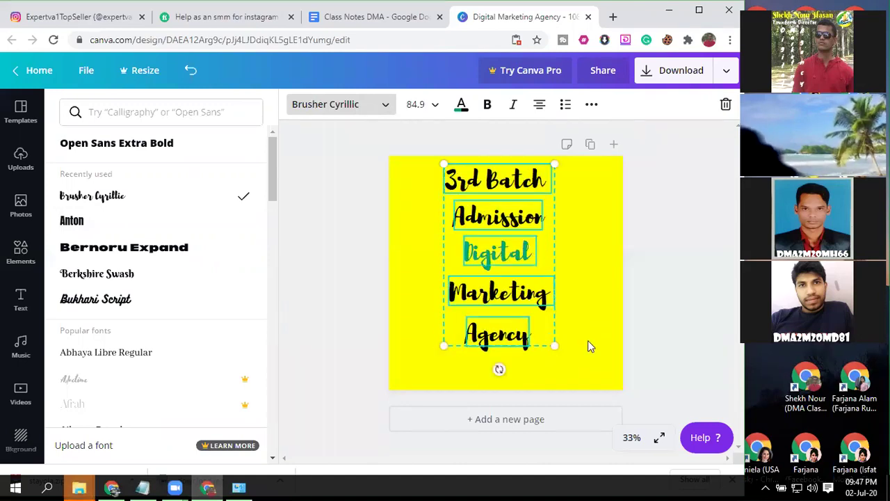
pyautogui.moveTo(589, 369); pyautogui.dragTo(419, 164)
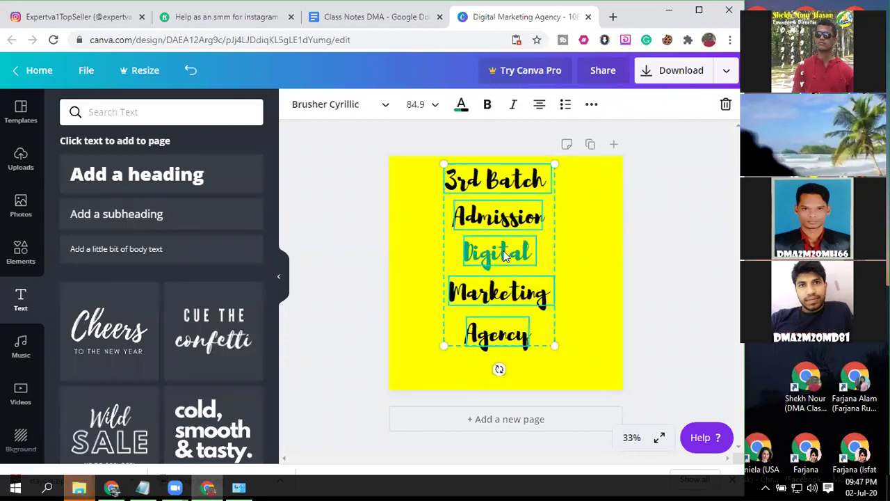
pyautogui.moveTo(502, 254); pyautogui.dragTo(513, 274)
pyautogui.click(521, 200)
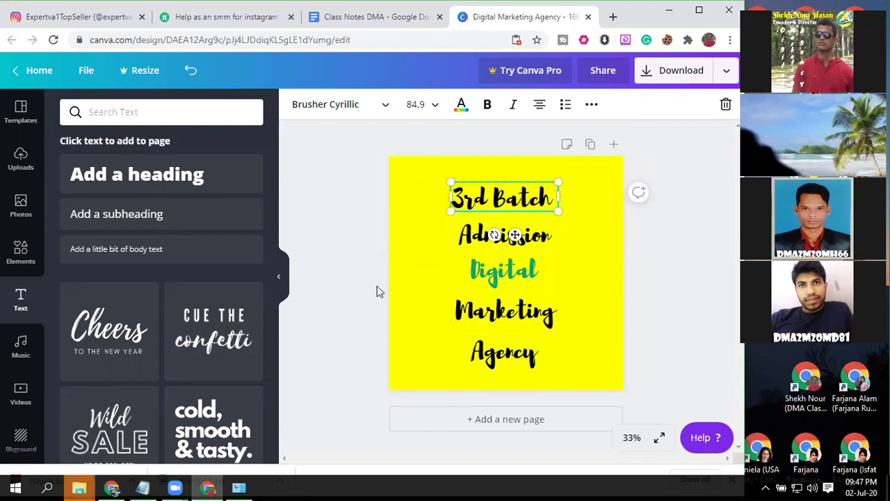
pyautogui.click(590, 386)
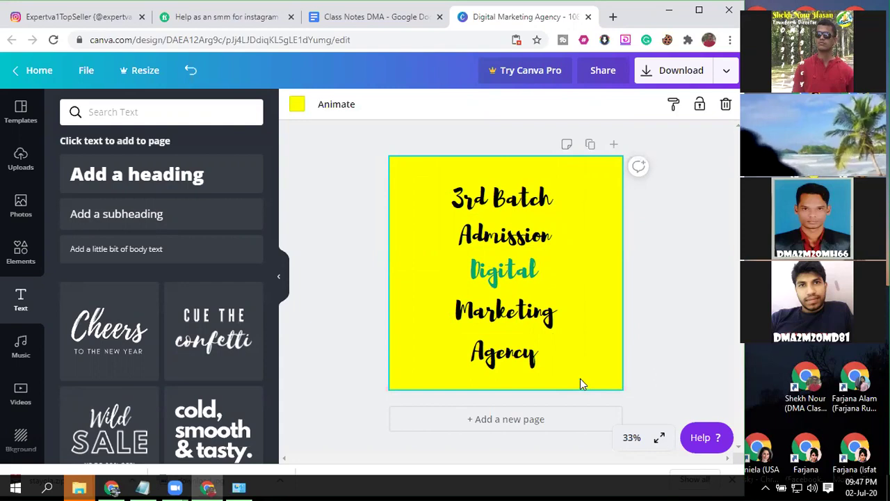
# Group all five text lines into a single object.
pyautogui.moveTo(580, 379); pyautogui.dragTo(419, 174)
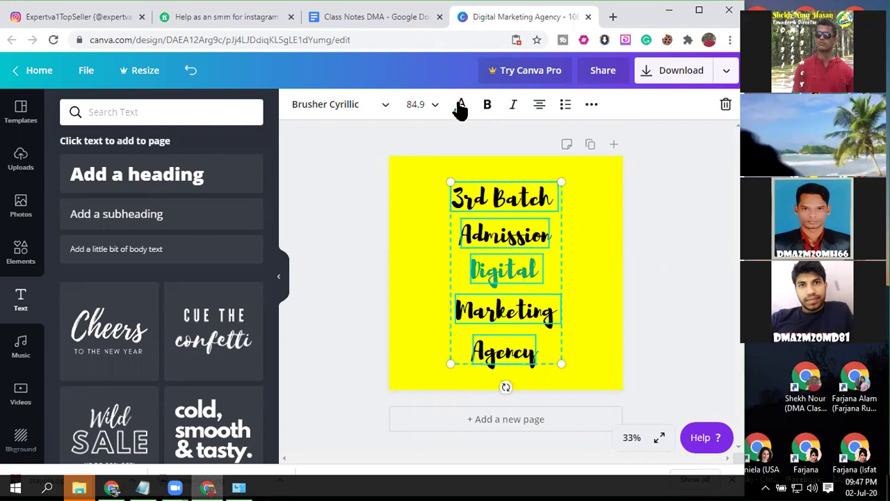
pyautogui.click(591, 106)
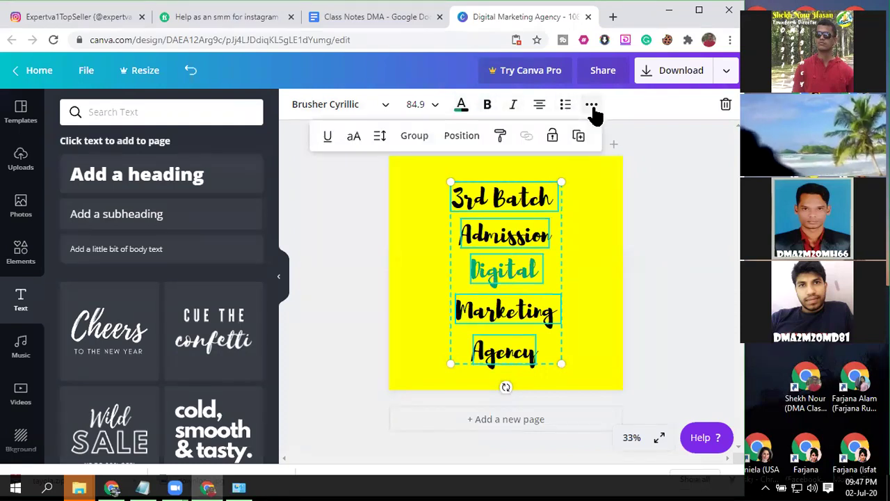
pyautogui.click(414, 137)
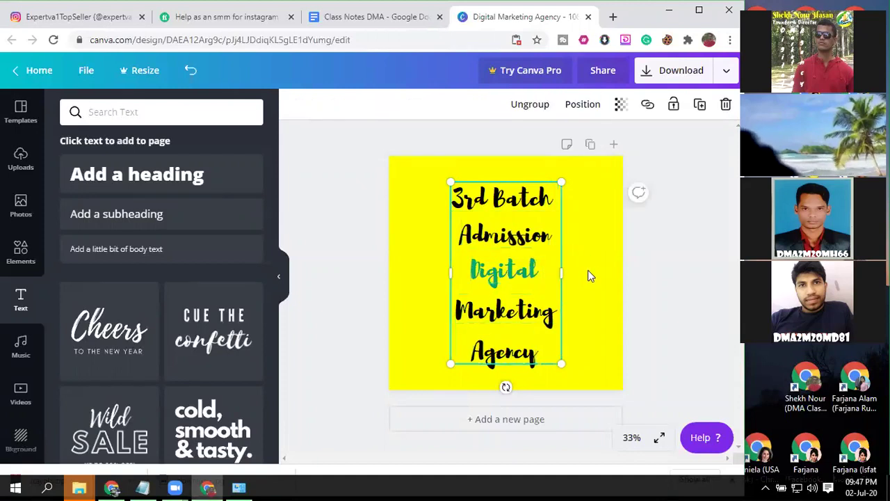
# Move the grouped text off-centre as one object, and bring it back to the middle of the page.
pyautogui.click(612, 253)
pyautogui.moveTo(569, 225)
pyautogui.mouseDown()
pyautogui.moveTo(502, 223)
pyautogui.moveTo(577, 223)
pyautogui.moveTo(553, 223)
pyautogui.mouseUp()
pyautogui.click(588, 219)
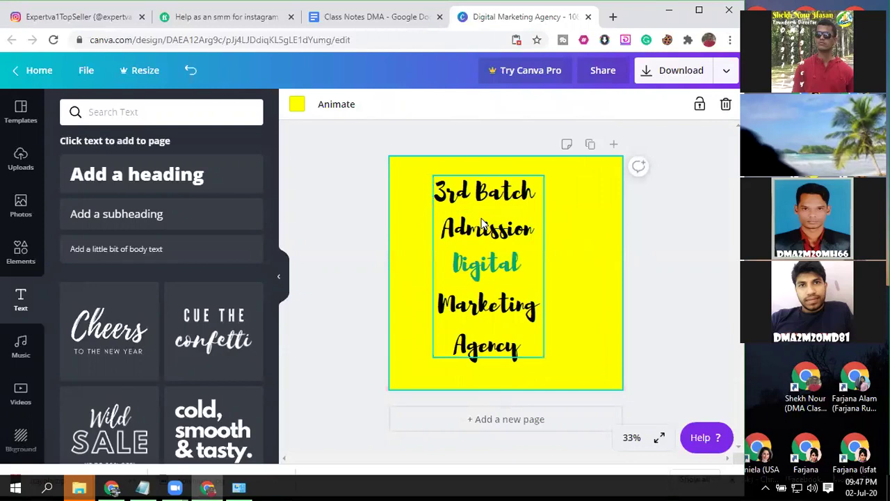
pyautogui.click(482, 222)
pyautogui.moveTo(482, 223); pyautogui.dragTo(498, 226)
pyautogui.click(593, 222)
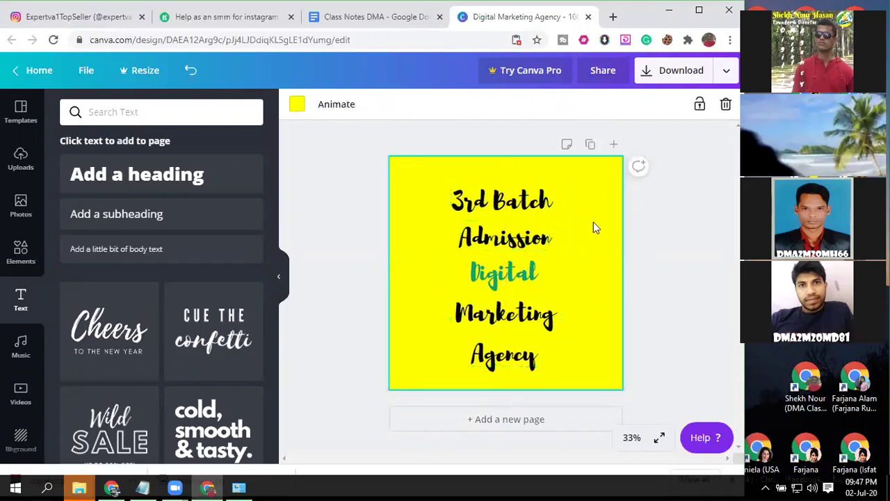
# Ungroup the text block into its separate lines.
pyautogui.click(522, 284)
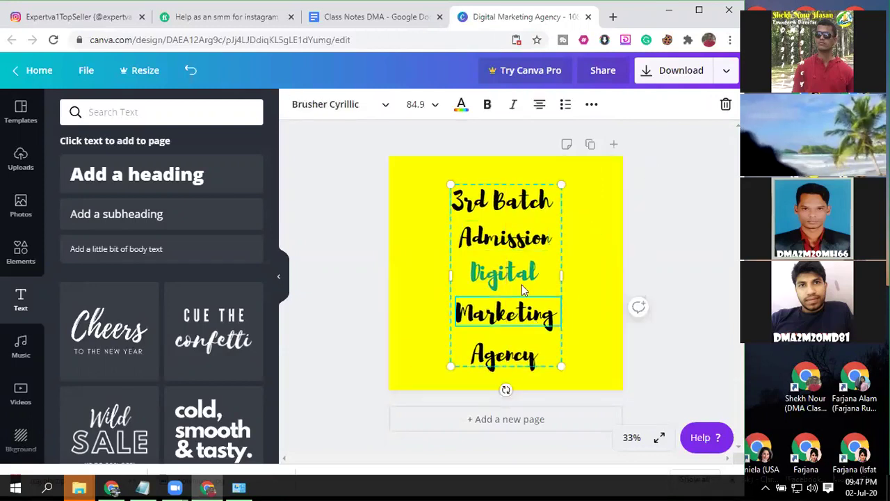
pyautogui.click(591, 106)
pyautogui.click(413, 136)
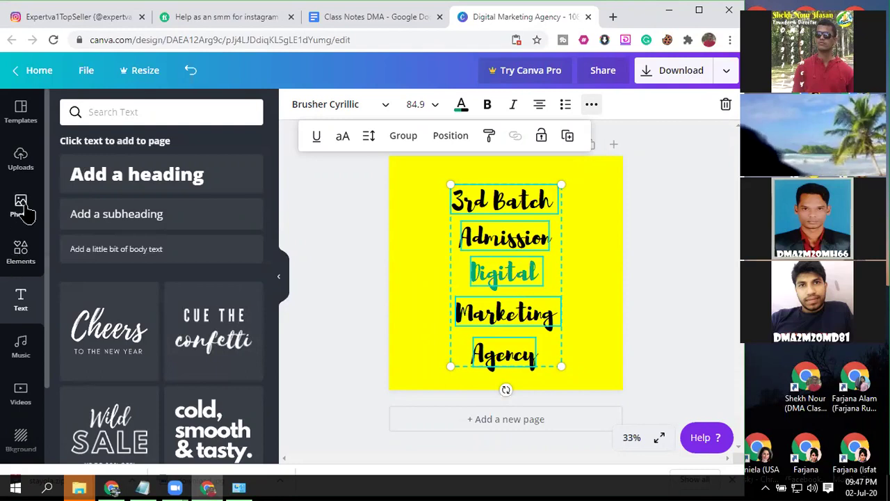
# Browse the stock photo library, look over the other content categories, and open the template collection.
pyautogui.scroll(-2, 19, 278)
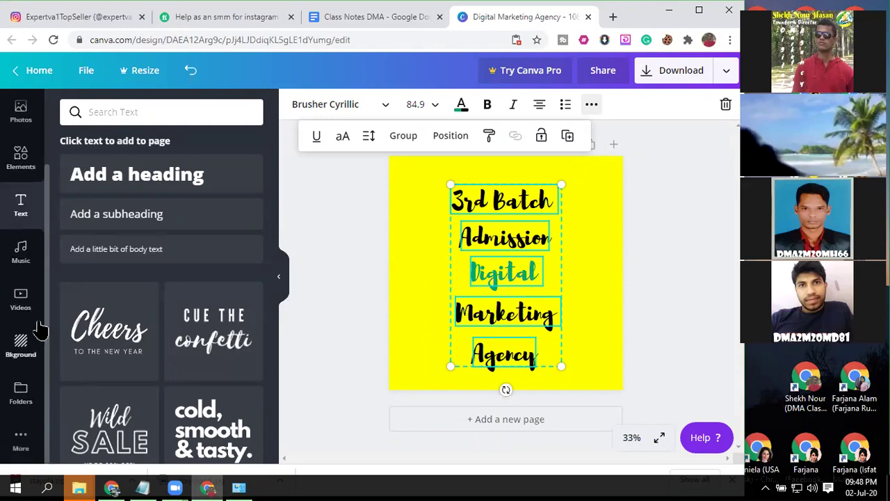
pyautogui.scroll(2, 21, 208)
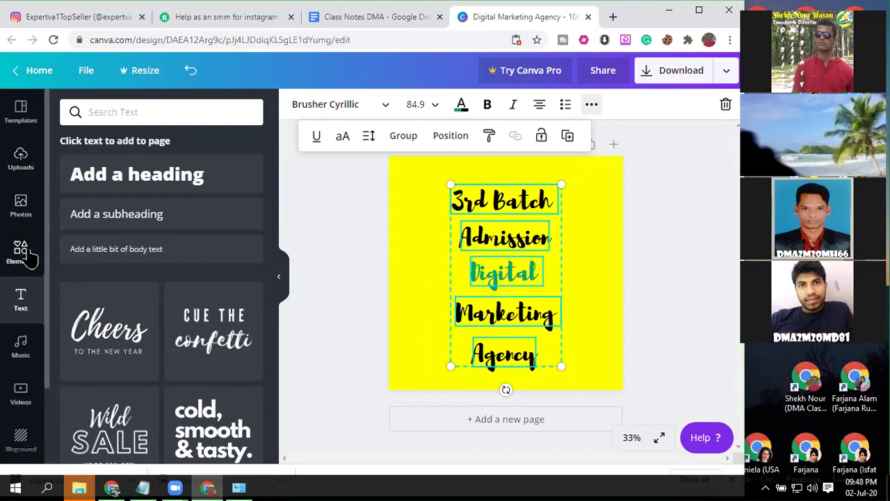
pyautogui.click(21, 203)
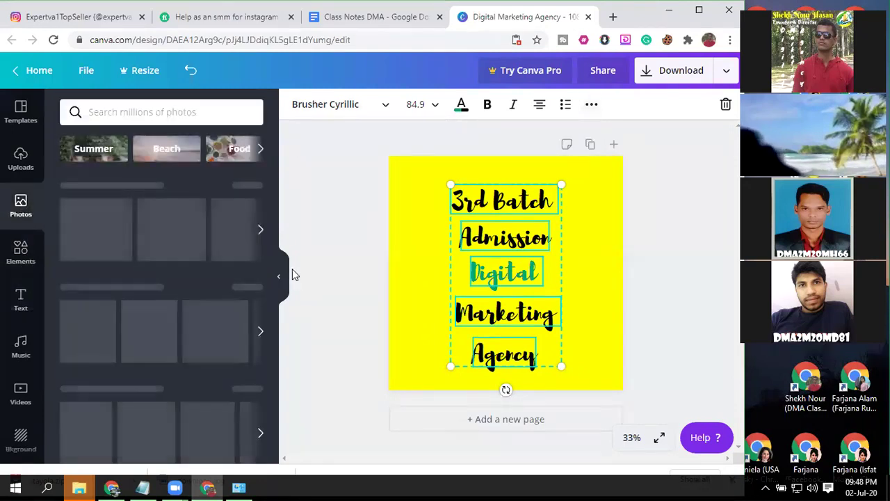
pyautogui.scroll(-3, 223, 324)
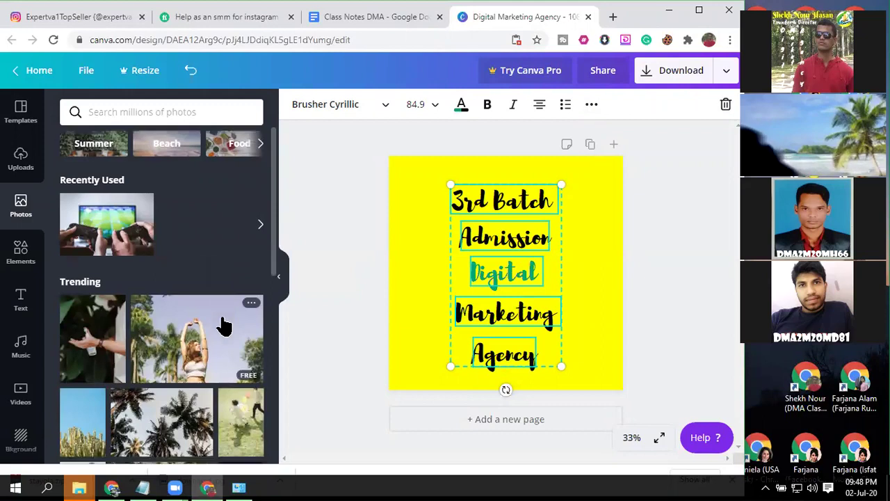
pyautogui.scroll(-3, 179, 342)
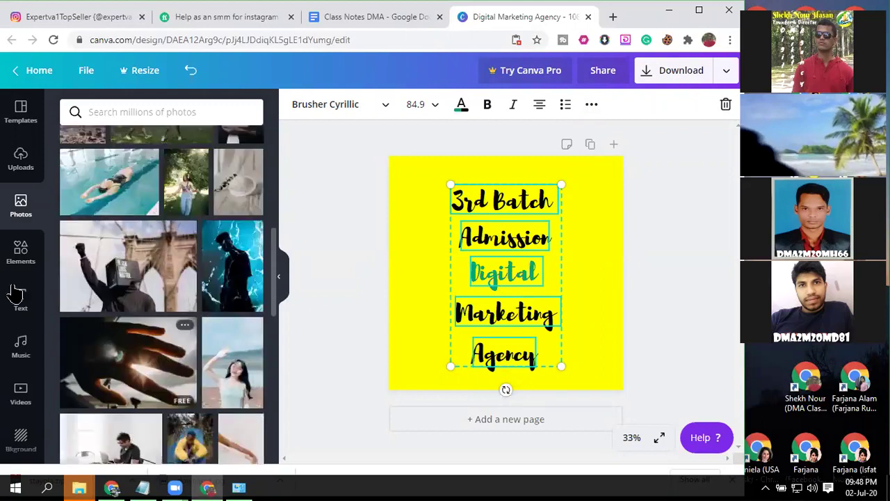
pyautogui.scroll(-1, 21, 327)
pyautogui.scroll(-2, 21, 327)
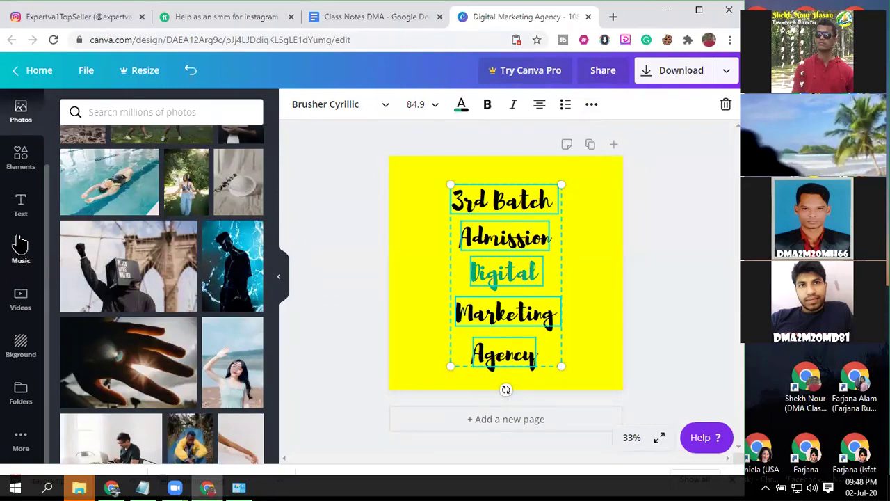
pyautogui.scroll(3, 20, 250)
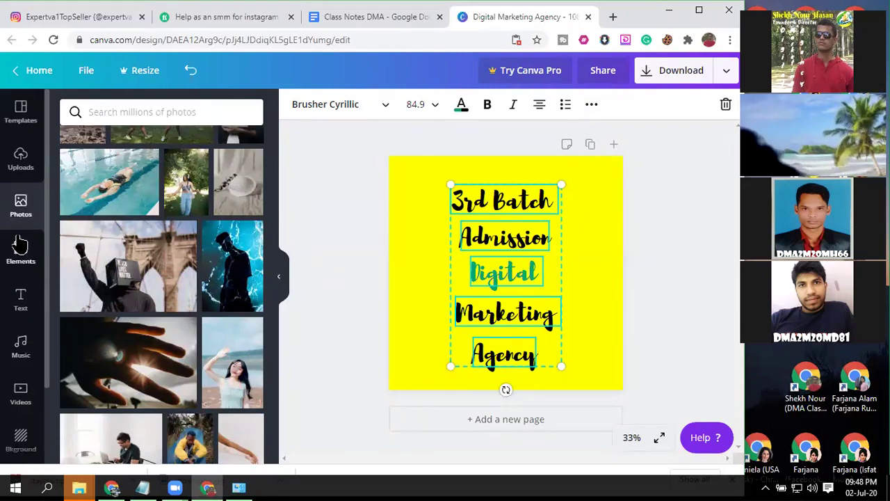
pyautogui.click(19, 125)
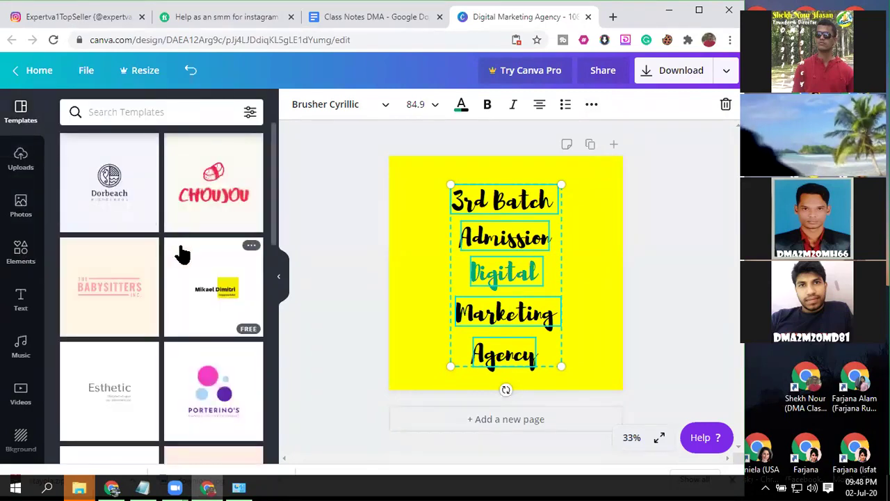
# Add the Stelt Corporation logo template to the design as a new page.
pyautogui.scroll(-5, 139, 292)
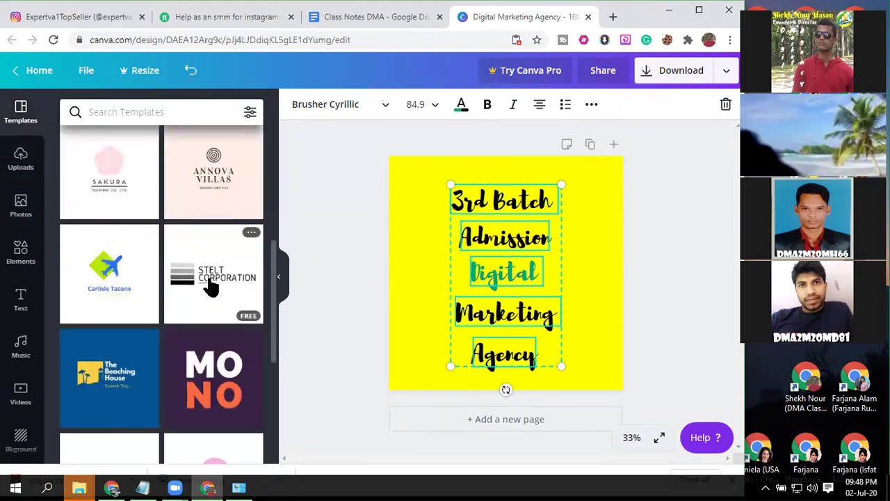
pyautogui.click(210, 285)
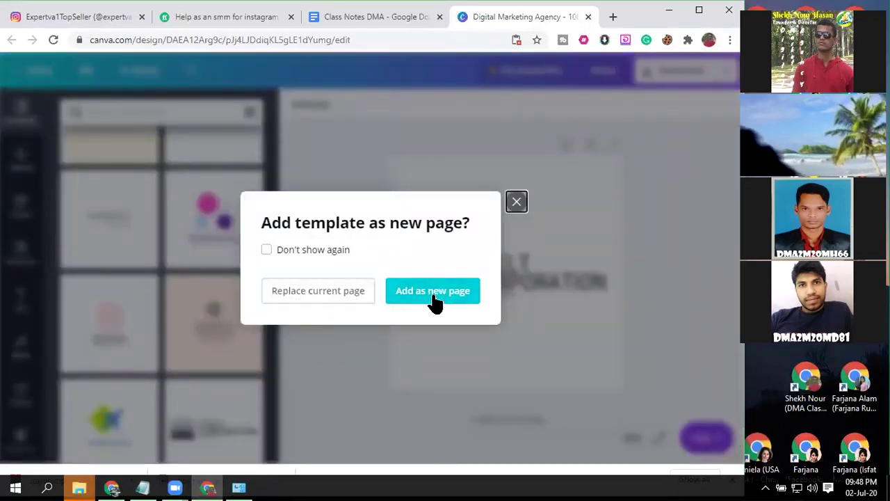
pyautogui.click(432, 292)
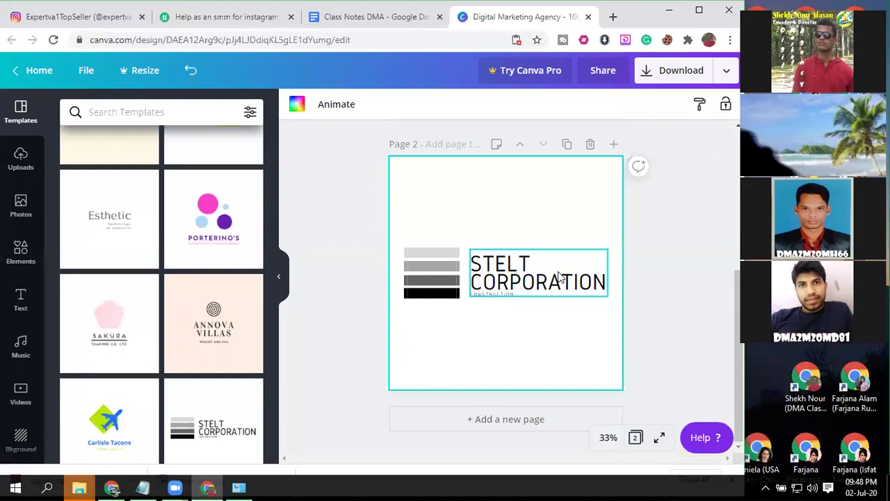
# Ungroup the Stelt Corporation text block and move the company name up, apart from the Construction line.
pyautogui.moveTo(530, 292)
pyautogui.mouseDown()
pyautogui.moveTo(521, 231)
pyautogui.moveTo(529, 246)
pyautogui.moveTo(531, 300)
pyautogui.moveTo(512, 230)
pyautogui.moveTo(508, 265)
pyautogui.moveTo(517, 284)
pyautogui.mouseUp()
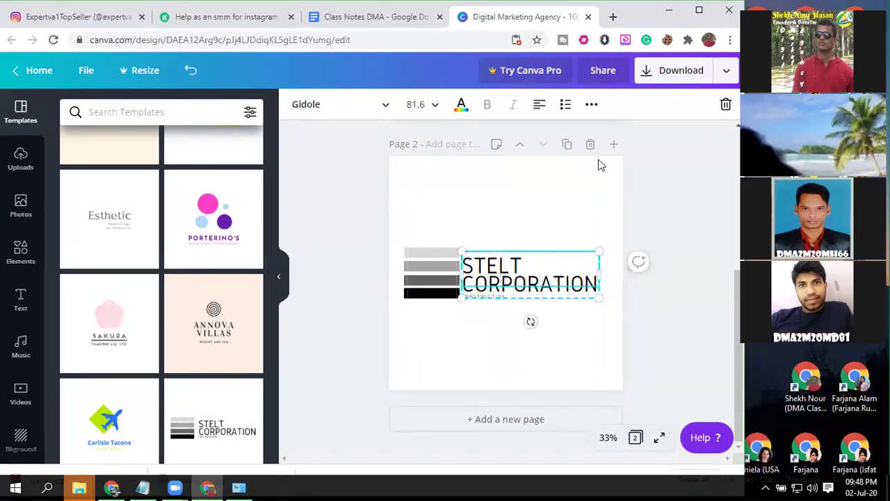
pyautogui.click(592, 106)
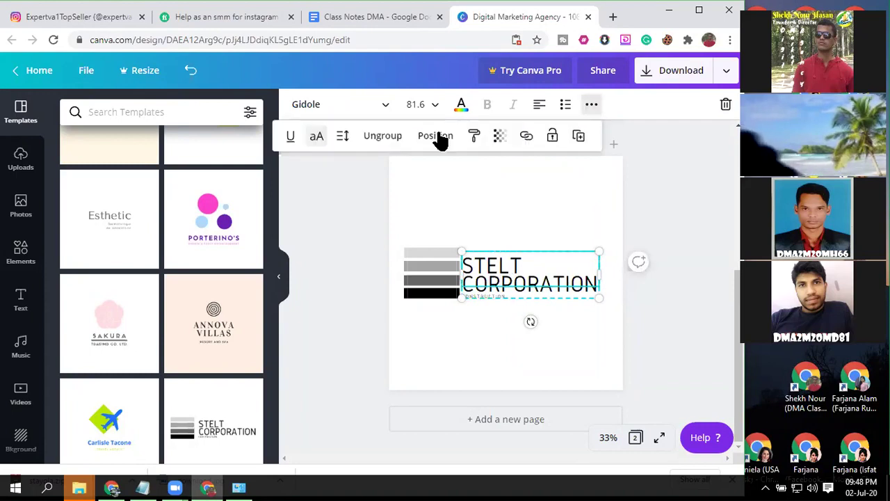
pyautogui.click(379, 136)
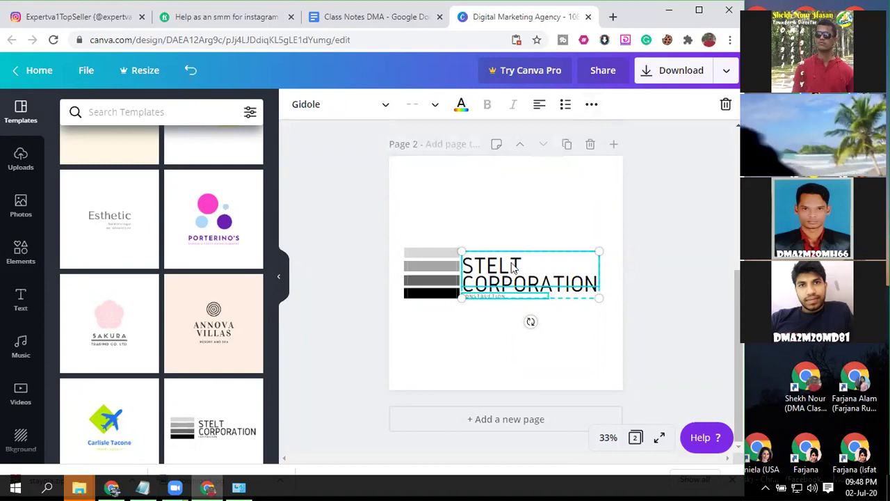
pyautogui.click(527, 208)
pyautogui.click(518, 270)
pyautogui.moveTo(515, 271); pyautogui.dragTo(508, 205)
# Shift the second grey bar of the Stelt Corporation logo slightly as a separate element.
pyautogui.click(431, 272)
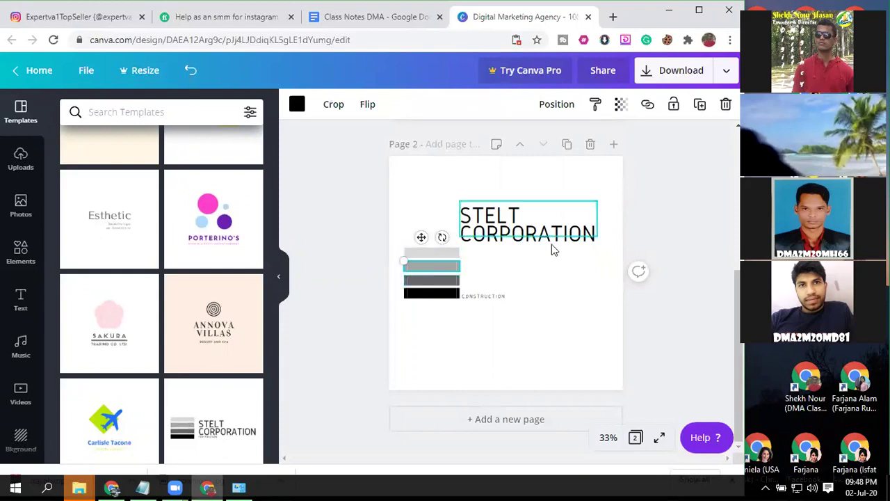
pyautogui.click(415, 312)
pyautogui.moveTo(431, 265)
pyautogui.mouseDown()
pyautogui.moveTo(423, 225)
pyautogui.moveTo(426, 268)
pyautogui.mouseUp()
pyautogui.click(455, 320)
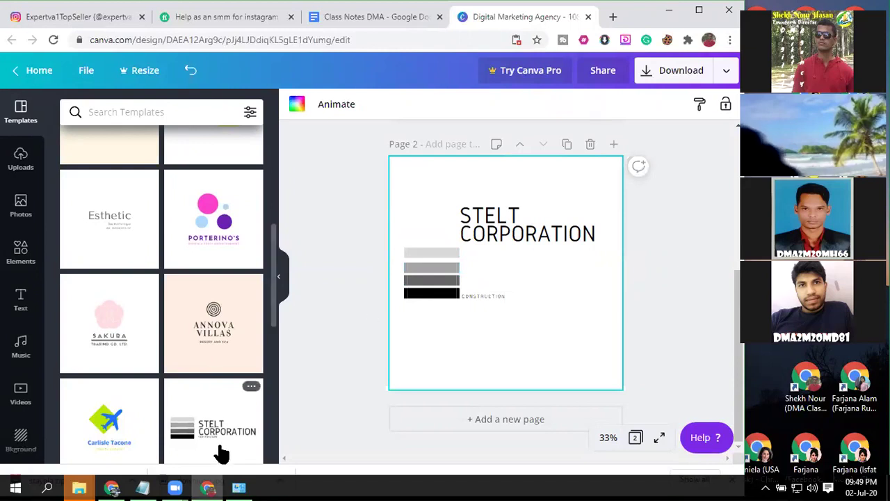
# Replace the second page's content with the Carlisle Tacone travel agency template and ungroup its elements.
pyautogui.click(103, 429)
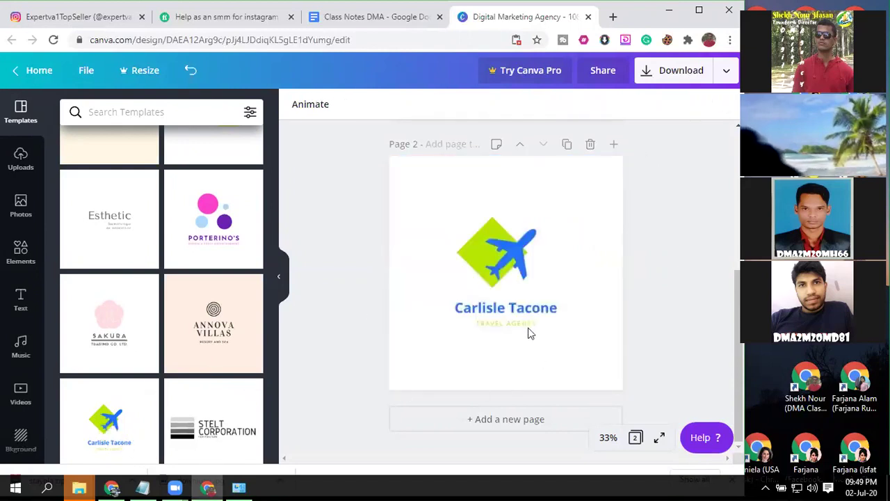
pyautogui.click(492, 263)
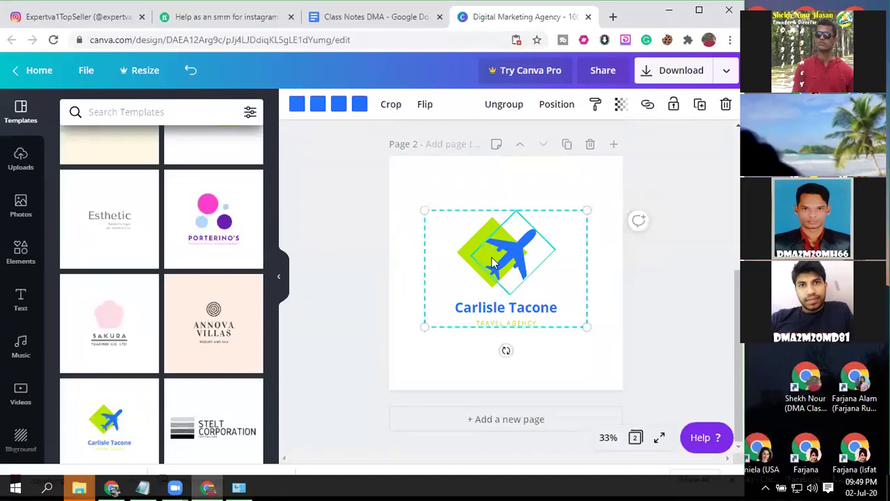
pyautogui.click(506, 105)
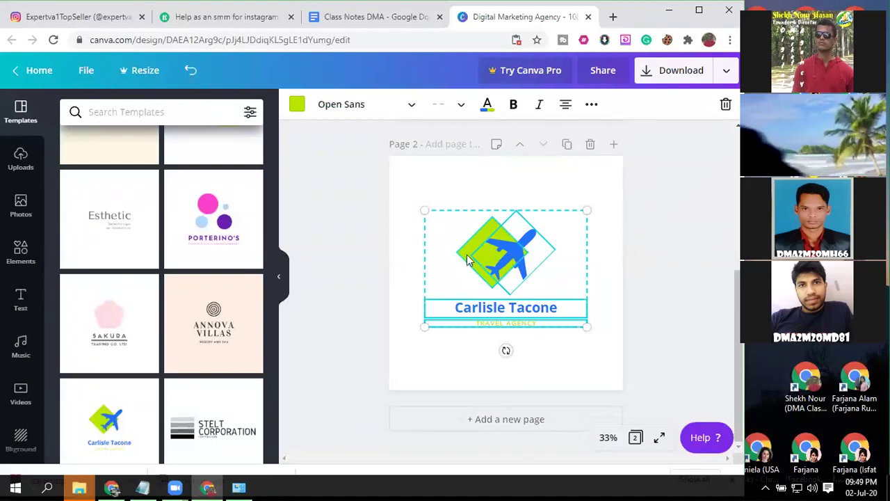
# Move the green diamond away from the blue airplane and the Carlisle Tacone text.
pyautogui.moveTo(465, 256)
pyautogui.mouseDown()
pyautogui.moveTo(362, 229)
pyautogui.moveTo(491, 250)
pyautogui.moveTo(403, 243)
pyautogui.moveTo(477, 249)
pyautogui.moveTo(466, 252)
pyautogui.mouseUp()
pyautogui.click(410, 240)
pyautogui.click(489, 251)
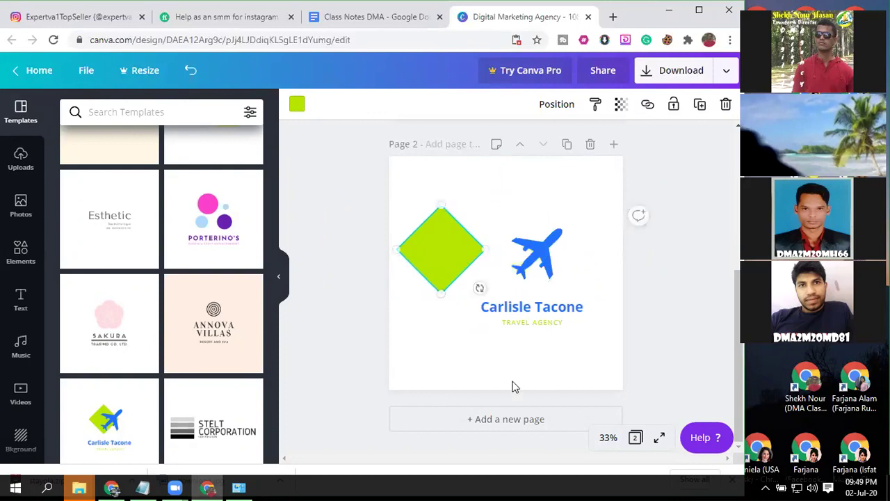
# Delete the second page with the travel agency template from the design.
pyautogui.scroll(1, 576, 287)
pyautogui.scroll(2, 590, 298)
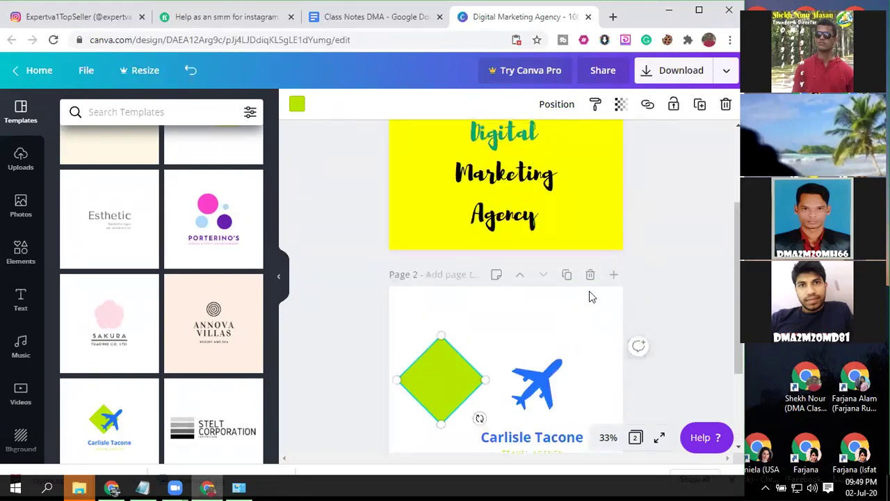
pyautogui.click(590, 275)
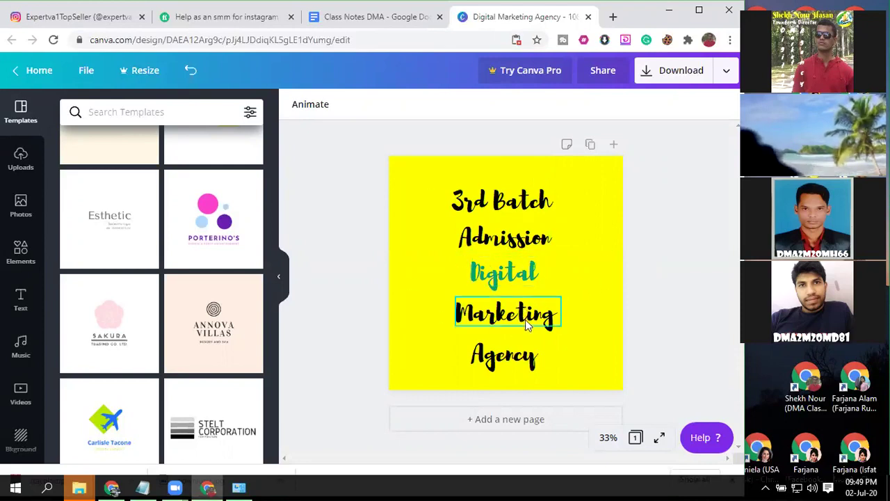
# Duplicate the yellow post page, and delete every text line except "3rd Batch" from the first page.
pyautogui.click(591, 148)
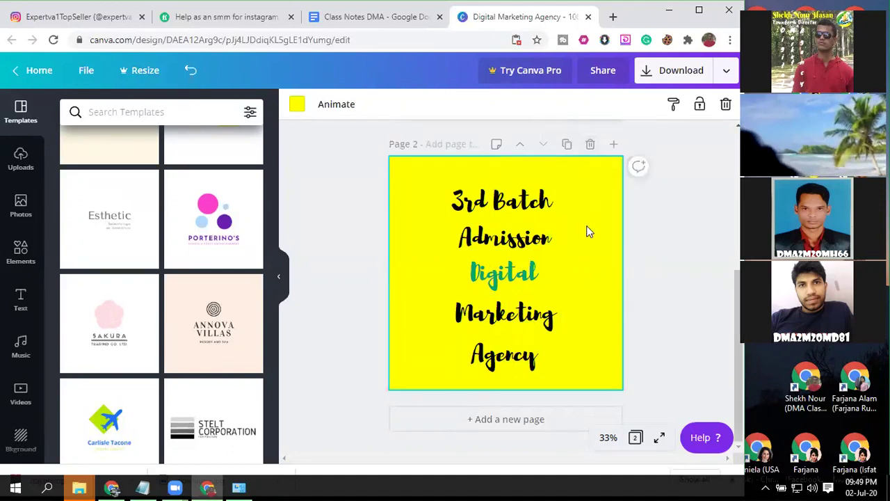
pyautogui.scroll(4, 561, 223)
pyautogui.scroll(-4, 550, 227)
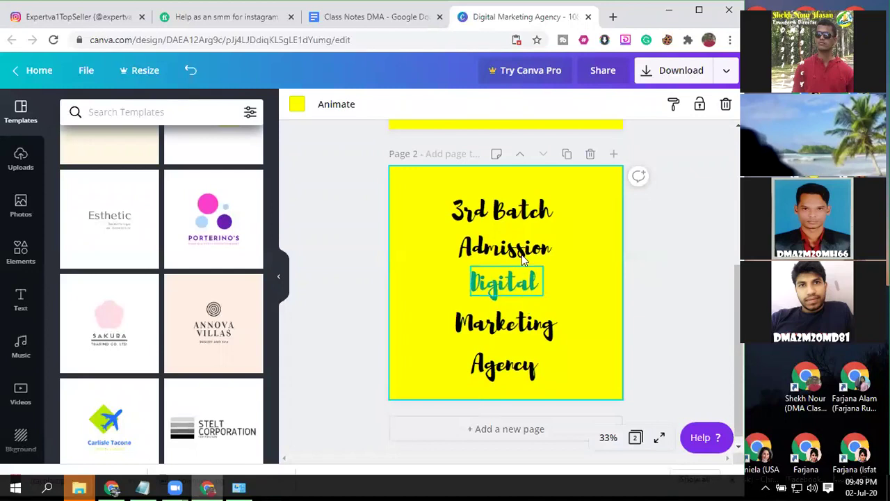
pyautogui.scroll(4, 528, 281)
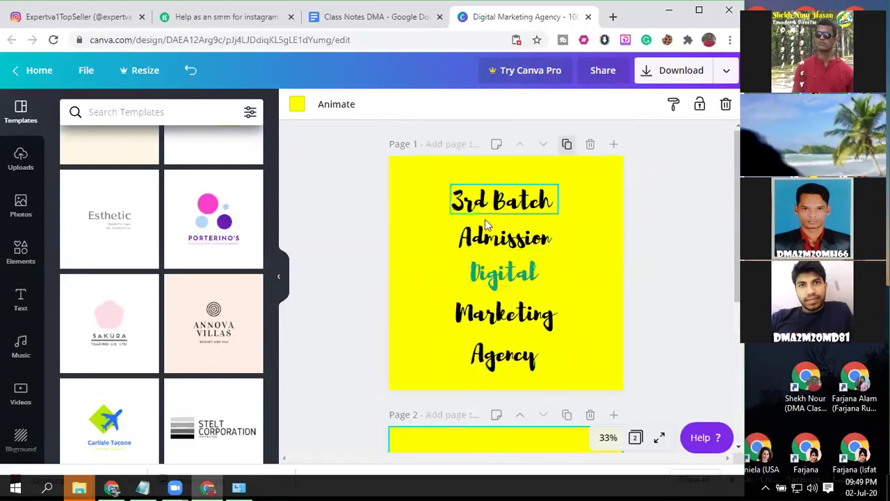
pyautogui.moveTo(559, 363); pyautogui.dragTo(452, 242)
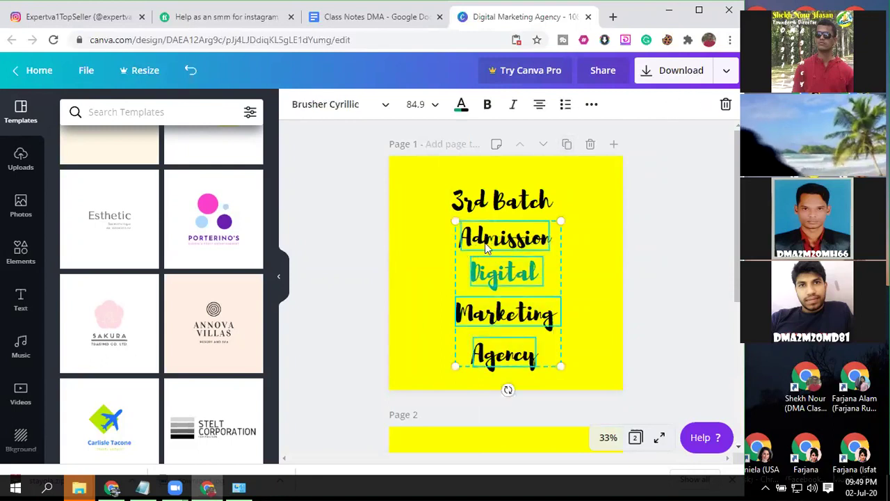
pyautogui.press('Delete')
pyautogui.scroll(-4, 538, 270)
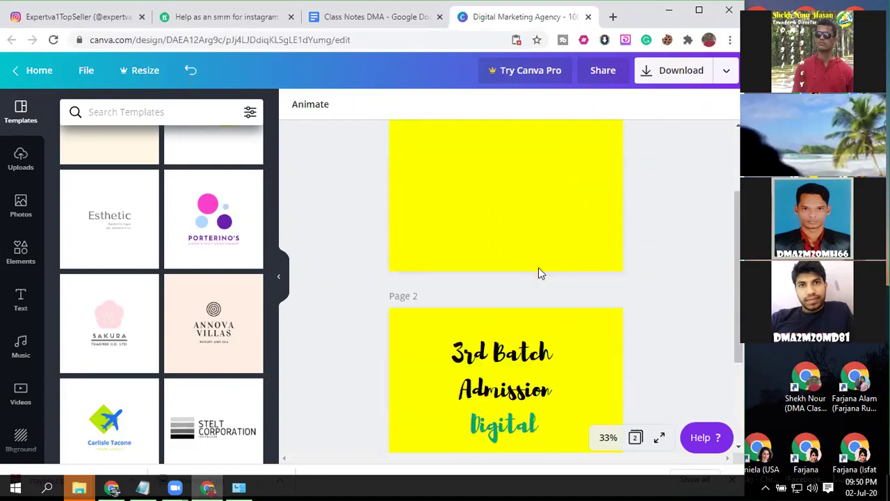
pyautogui.click(530, 277)
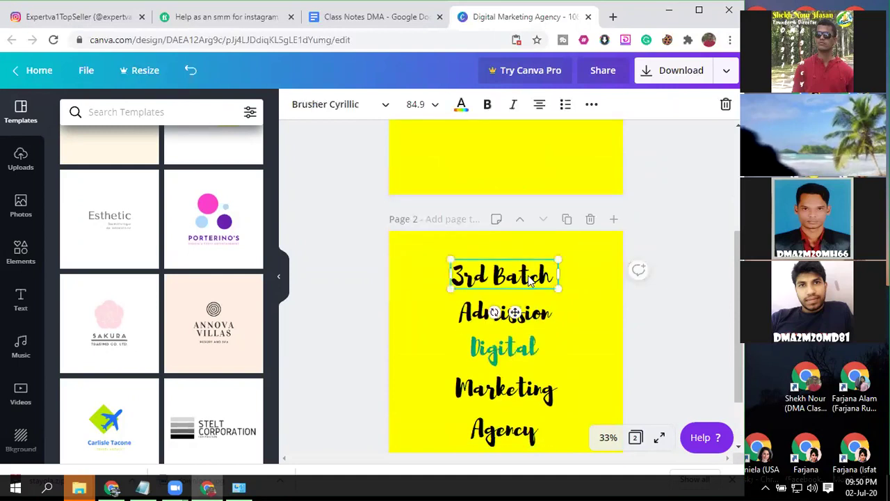
pyautogui.press('Delete')
pyautogui.scroll(-2, 553, 299)
pyautogui.moveTo(557, 278); pyautogui.dragTo(487, 370)
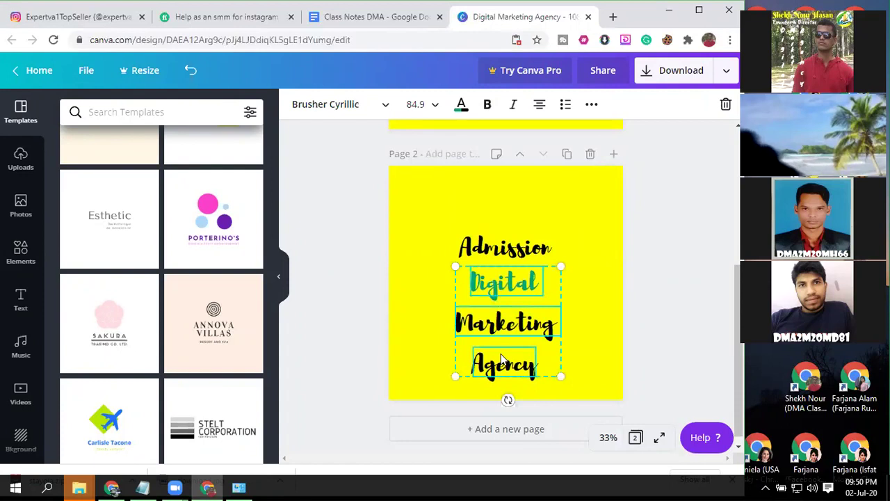
pyautogui.hotkey('ctrl', 'z')
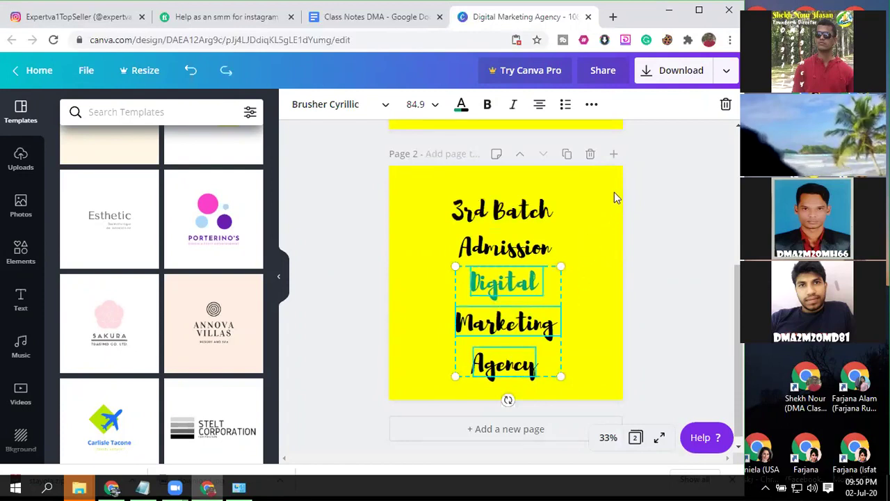
# Duplicate the second page, and delete every text line except "Admission" from the second page.
pyautogui.click(567, 153)
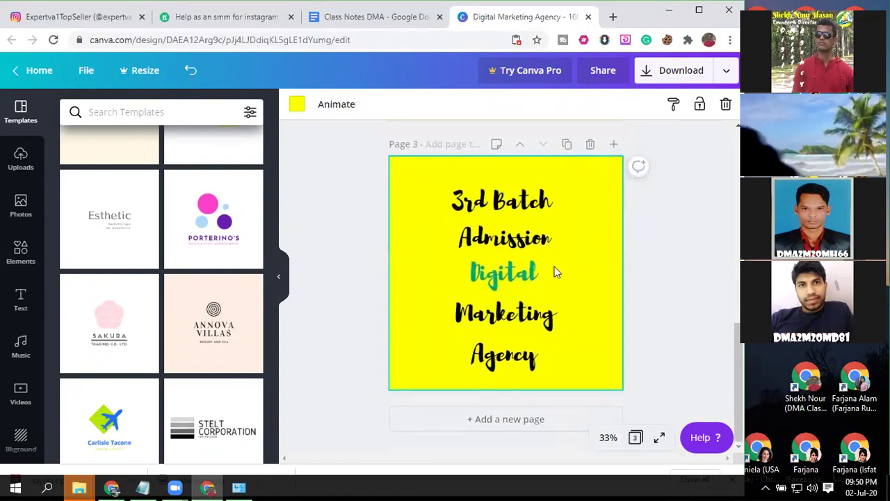
pyautogui.scroll(3, 511, 310)
pyautogui.scroll(1, 507, 301)
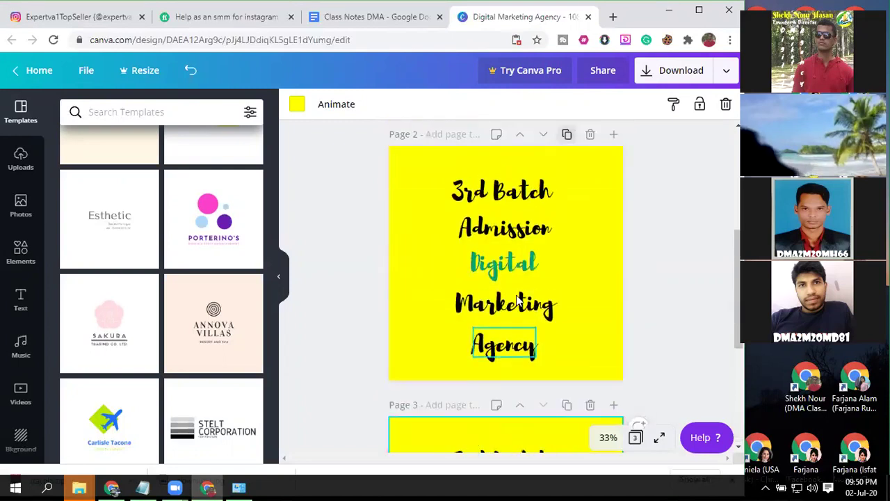
pyautogui.click(512, 192)
pyautogui.press('Delete')
pyautogui.moveTo(560, 359); pyautogui.dragTo(461, 264)
pyautogui.press('Delete')
# Duplicate the third page, and strip the third page's text down to the "Digital" line.
pyautogui.scroll(-2, 493, 279)
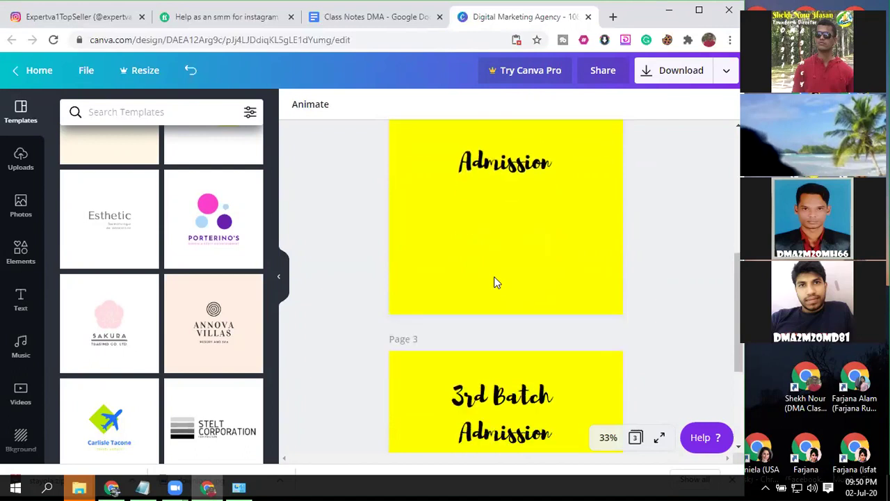
pyautogui.moveTo(544, 381); pyautogui.dragTo(544, 381)
pyautogui.click(567, 275)
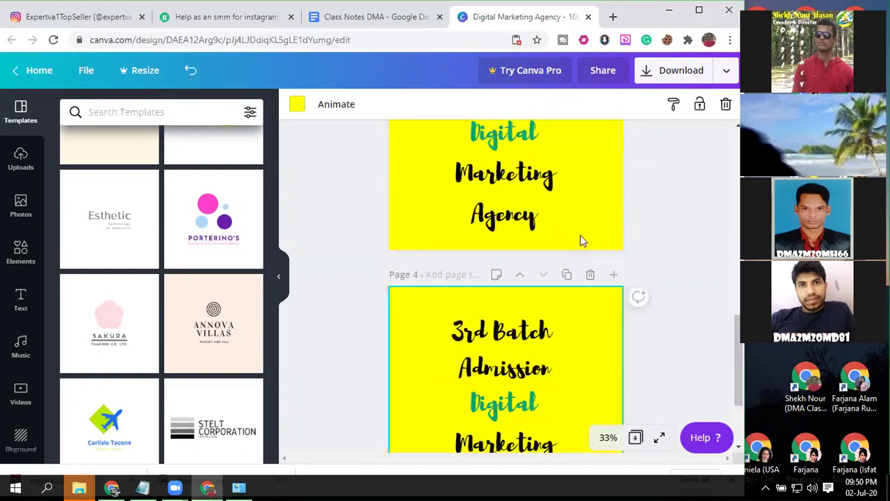
pyautogui.scroll(4, 577, 215)
pyautogui.scroll(-1, 559, 323)
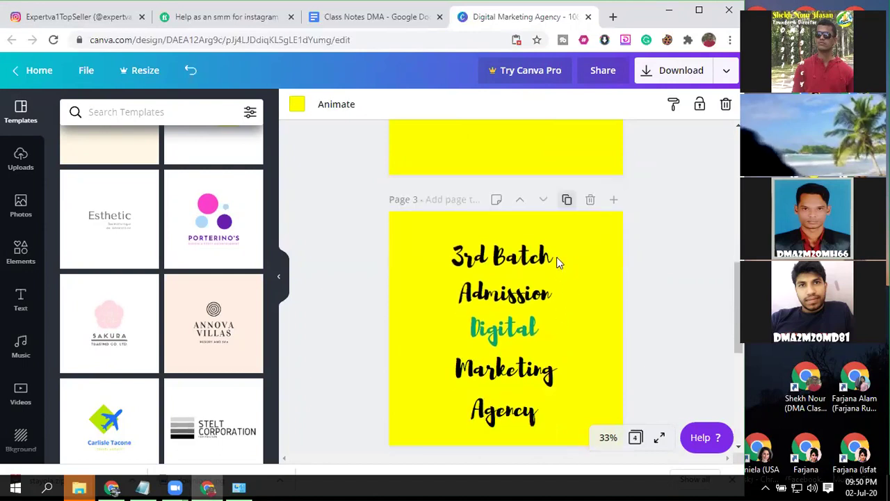
pyautogui.moveTo(556, 259); pyautogui.dragTo(507, 374)
pyautogui.press('Delete')
pyautogui.scroll(-1, 556, 347)
pyautogui.press('Delete')
# Duplicate the fourth page, and delete every text line except "Marketing" from the fourth page.
pyautogui.scroll(-3, 536, 360)
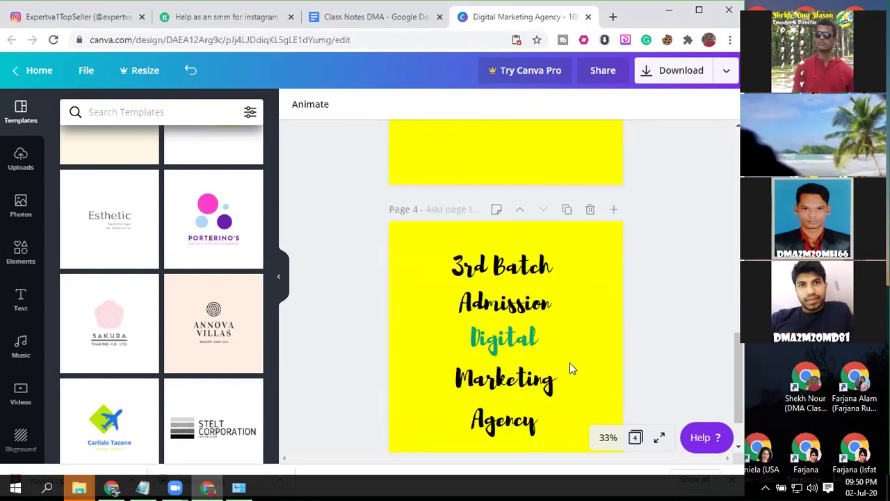
pyautogui.moveTo(561, 361); pyautogui.dragTo(451, 254)
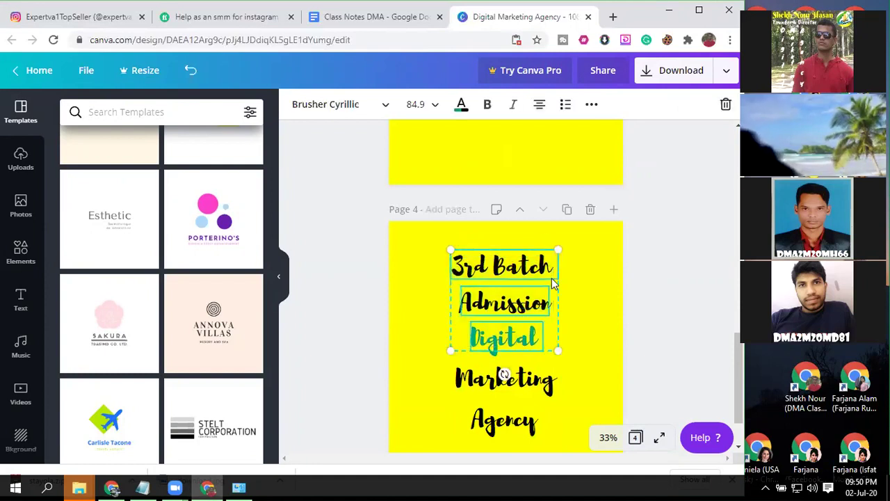
pyautogui.click(567, 209)
pyautogui.scroll(4, 589, 296)
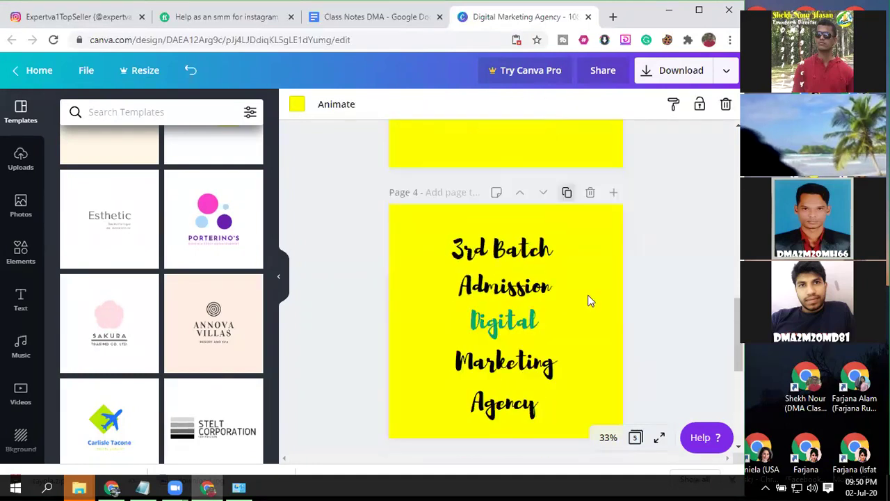
pyautogui.click(564, 327)
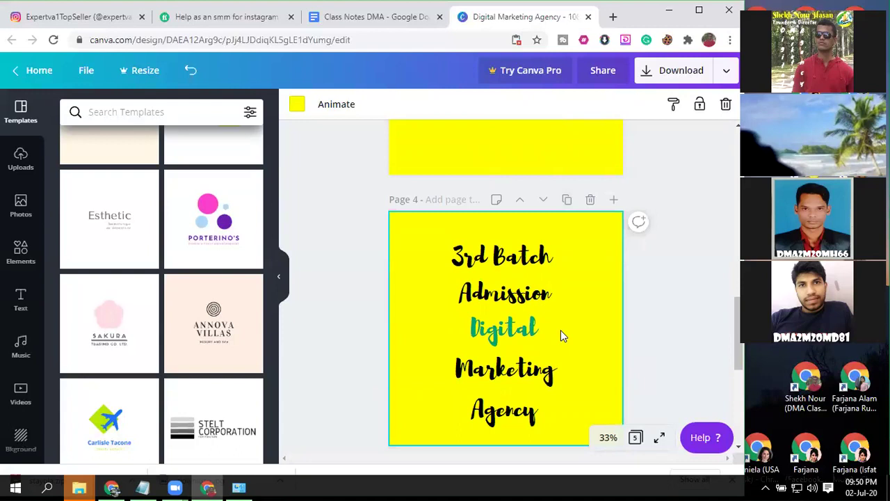
pyautogui.moveTo(569, 345); pyautogui.dragTo(413, 236)
pyautogui.press('Delete')
pyautogui.click(506, 411)
pyautogui.press('Delete')
# Delete every text line except "Agency" from the fifth page.
pyautogui.scroll(-5, 551, 383)
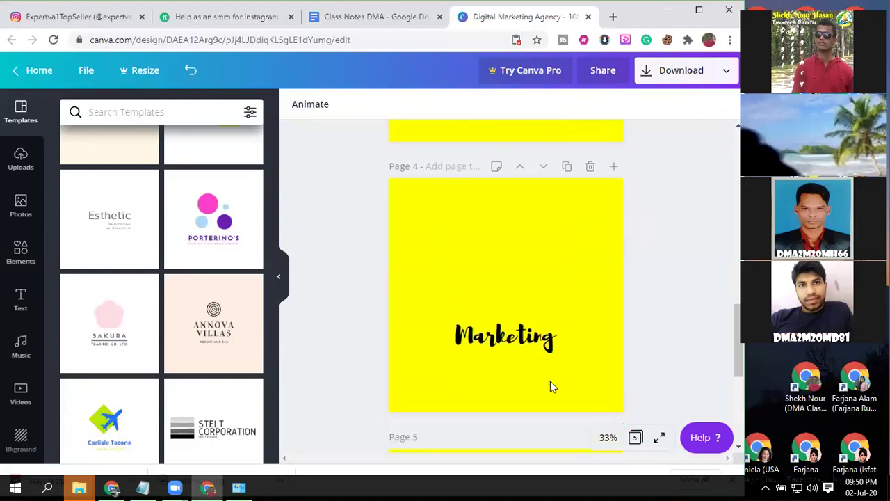
pyautogui.scroll(-1, 551, 382)
pyautogui.moveTo(582, 324); pyautogui.dragTo(447, 214)
pyautogui.press('Delete')
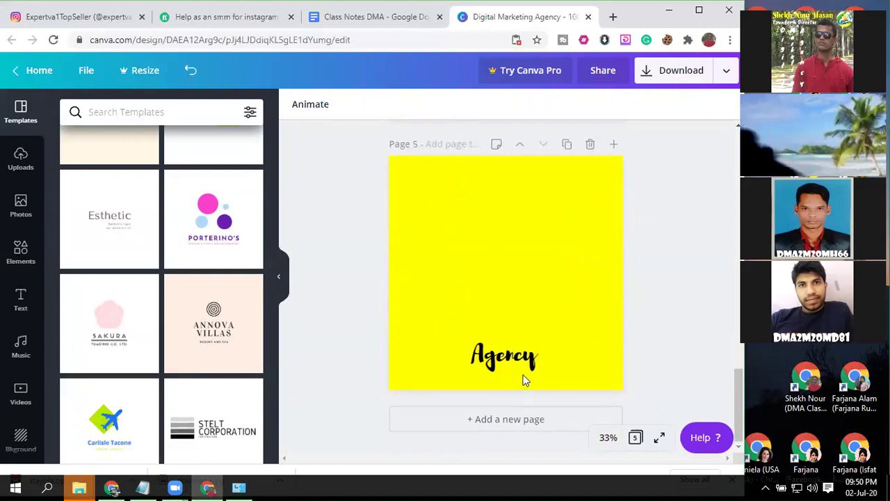
# Review all five yellow pages in sequence, checking the text line and its placement on each page.
pyautogui.scroll(6, 547, 349)
pyautogui.scroll(9, 546, 352)
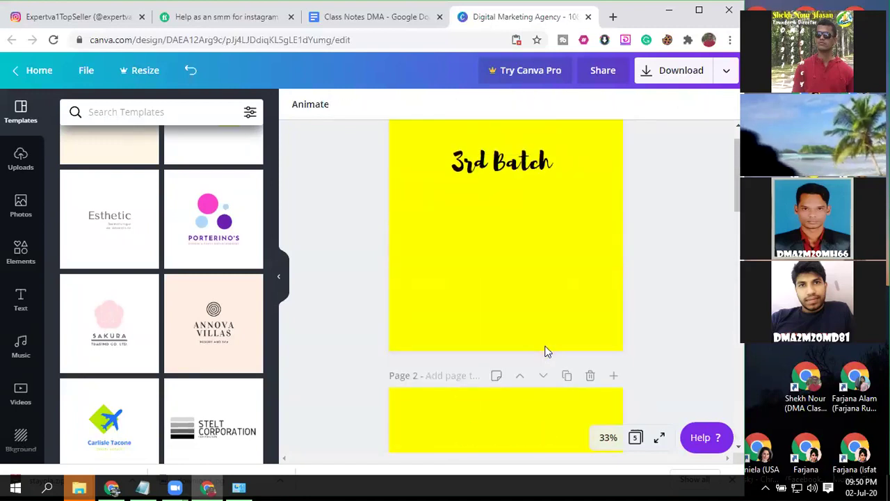
pyautogui.click(516, 199)
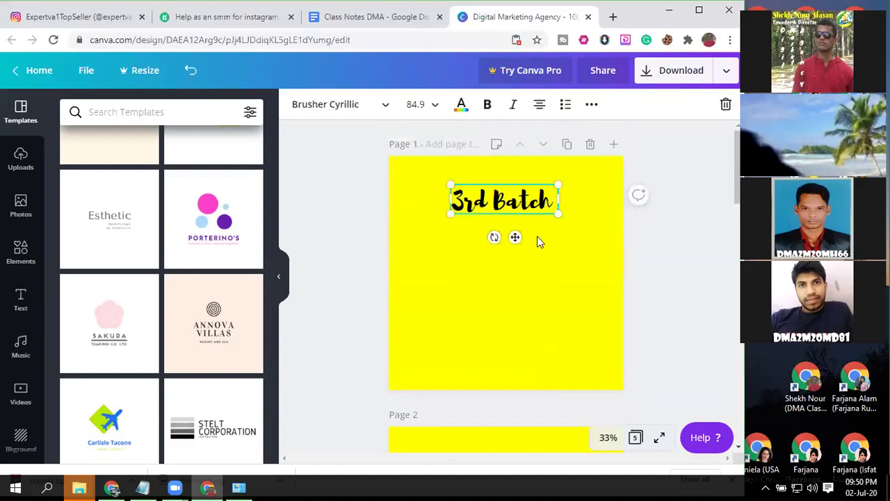
pyautogui.scroll(-4, 538, 250)
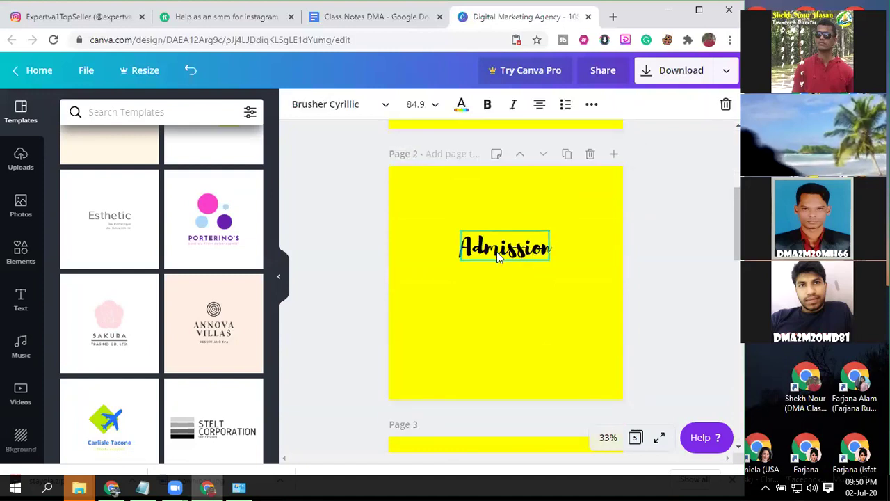
pyautogui.scroll(-4, 500, 278)
pyautogui.click(506, 291)
pyautogui.scroll(-3, 510, 348)
pyautogui.scroll(-5, 511, 382)
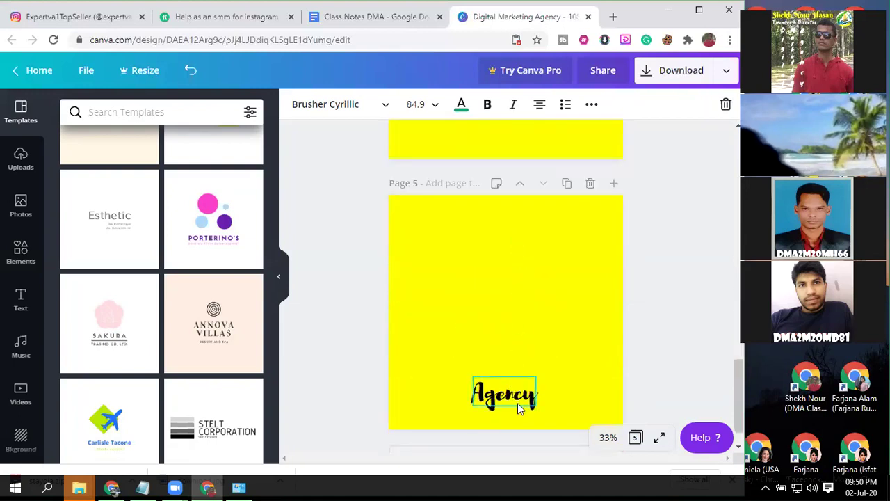
pyautogui.scroll(12, 520, 389)
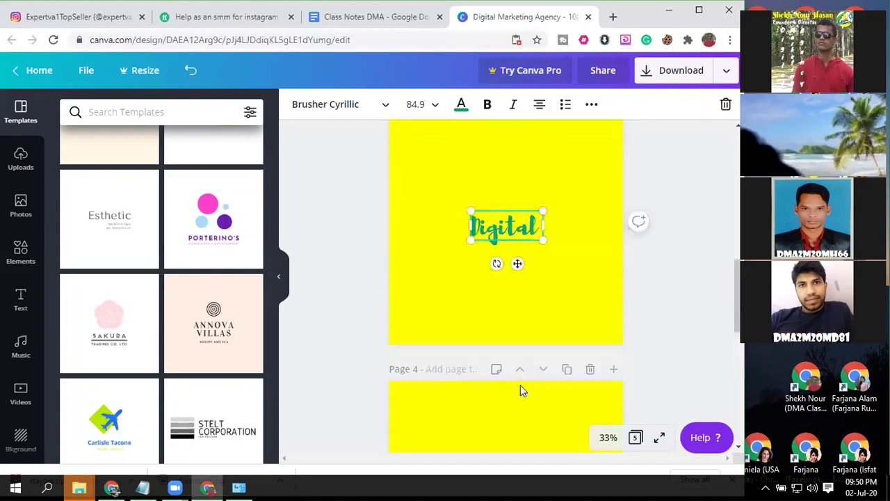
pyautogui.scroll(5, 515, 338)
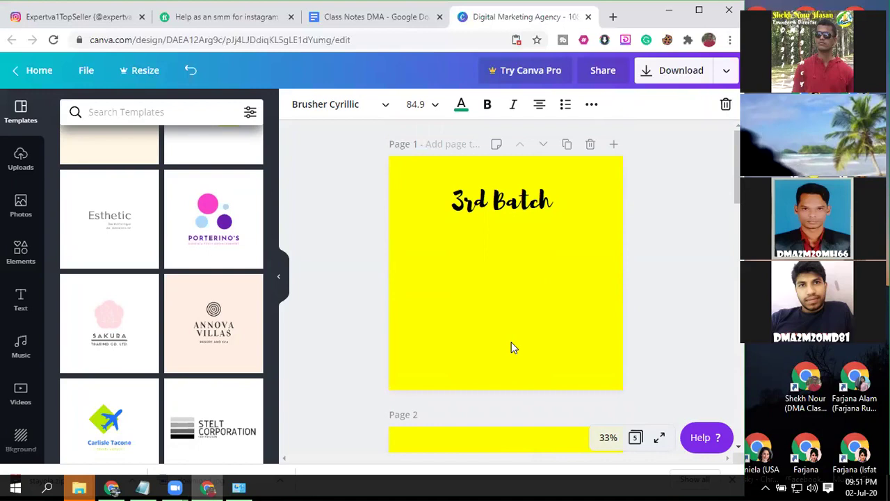
pyautogui.scroll(-3, 514, 310)
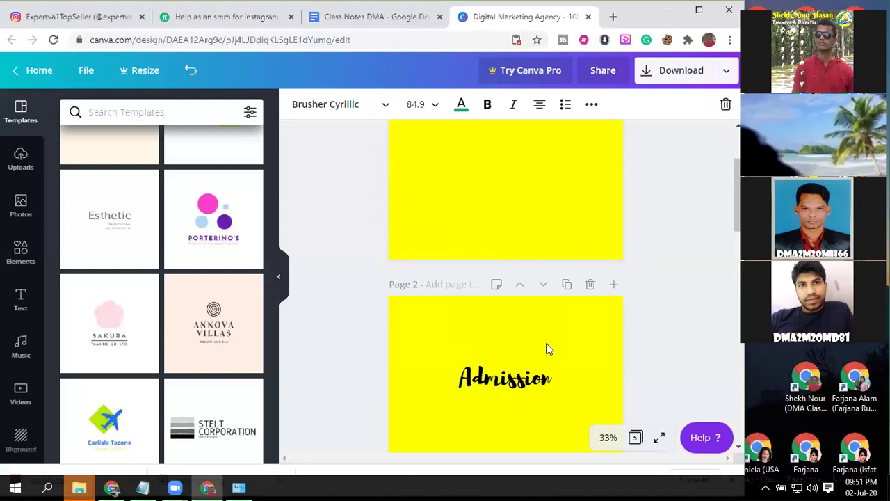
pyautogui.scroll(-6, 547, 344)
pyautogui.scroll(-3, 572, 342)
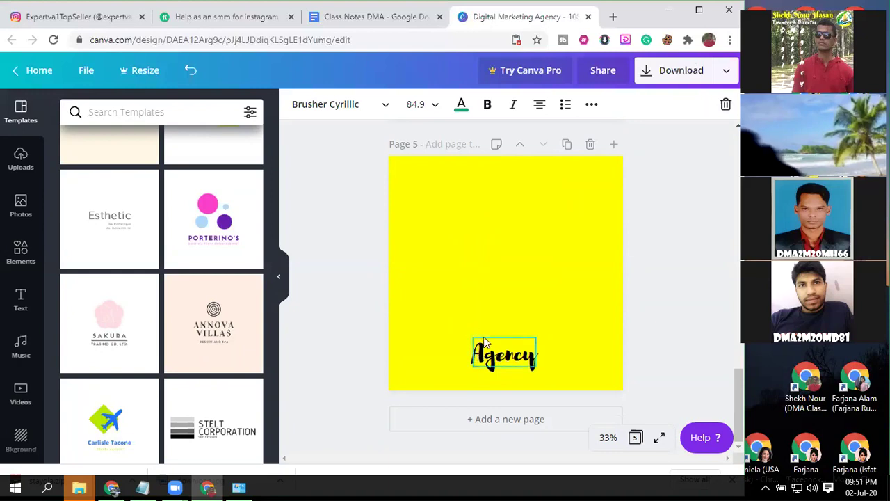
pyautogui.scroll(4, 496, 339)
pyautogui.scroll(4, 510, 323)
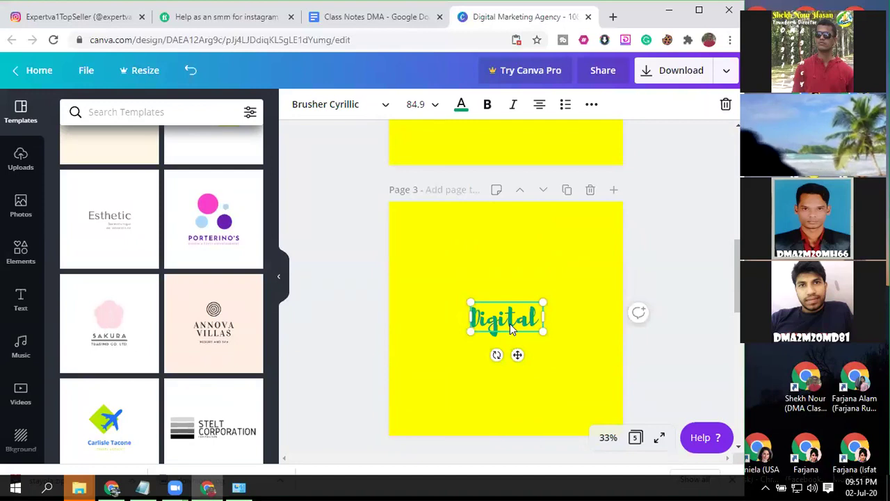
pyautogui.scroll(8, 510, 323)
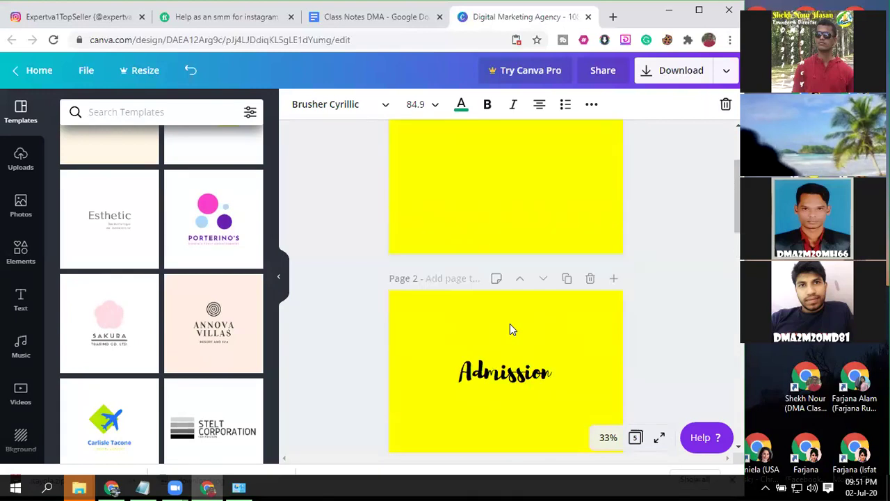
pyautogui.click(516, 255)
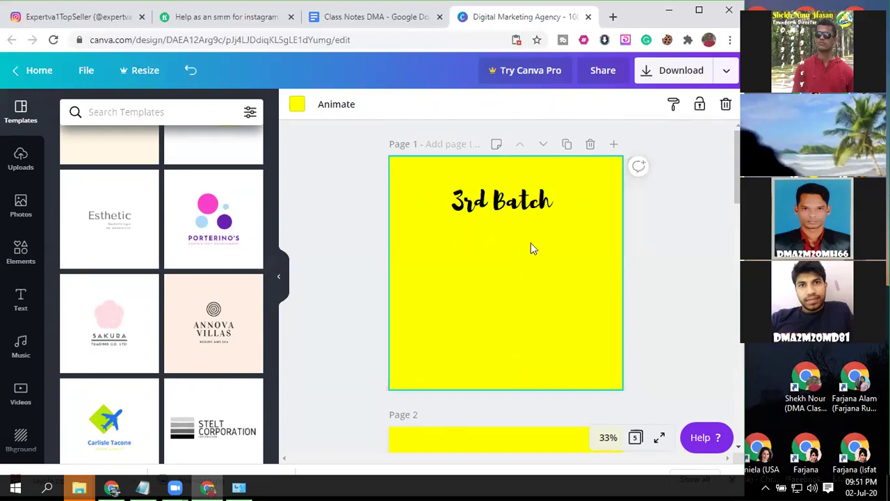
pyautogui.scroll(-5, 502, 229)
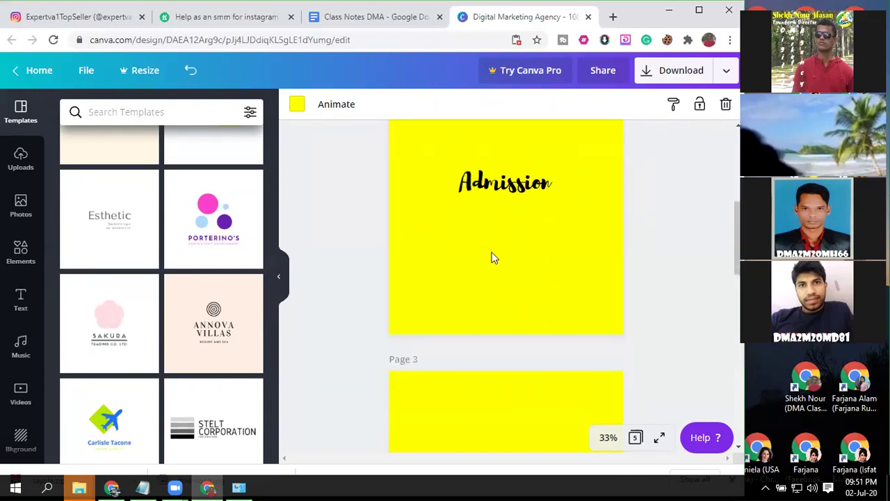
pyautogui.scroll(5, 491, 225)
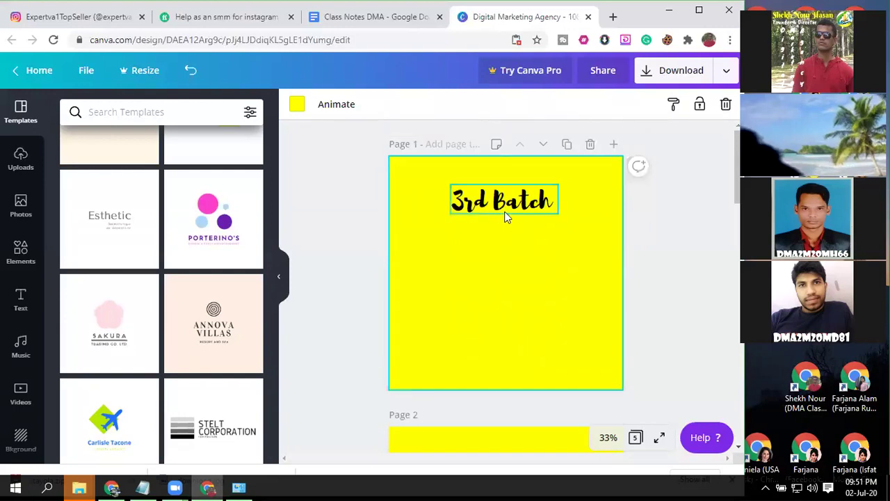
pyautogui.scroll(-8, 506, 217)
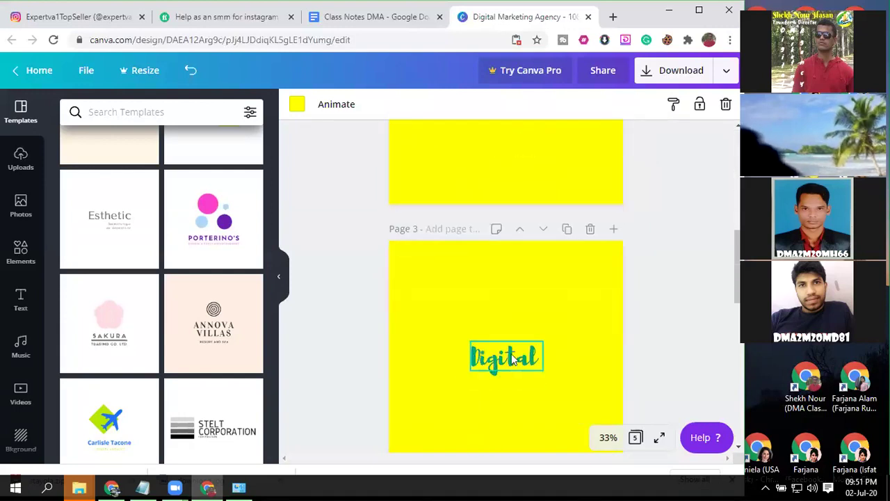
pyautogui.scroll(-4, 513, 359)
pyautogui.scroll(-4, 507, 379)
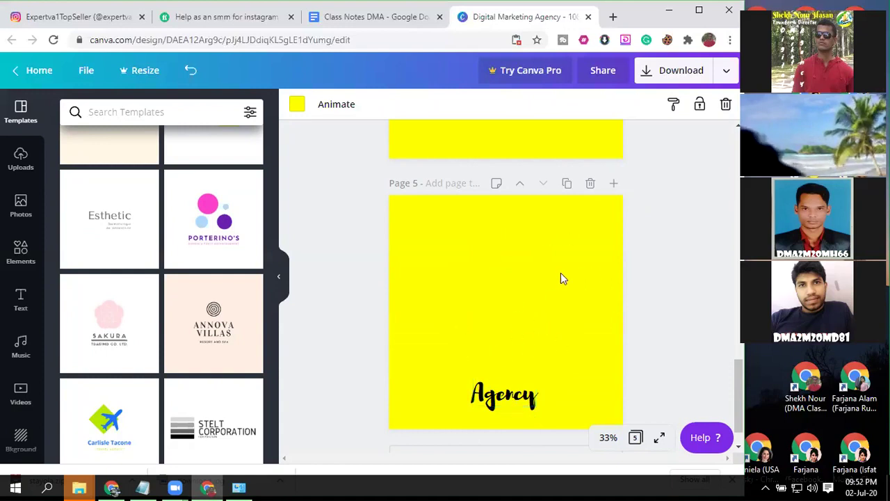
pyautogui.scroll(7, 548, 322)
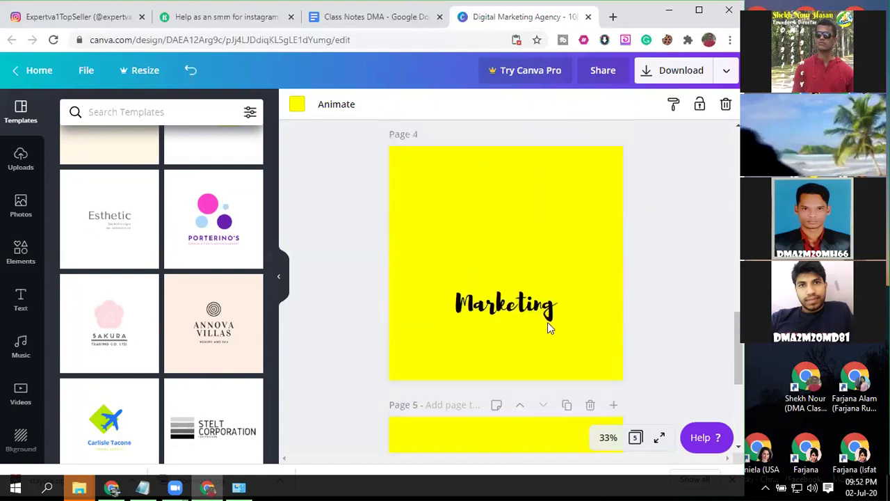
# Download the five-page design and dismiss the Canva Pro trial offer.
pyautogui.click(646, 74)
pyautogui.click(636, 348)
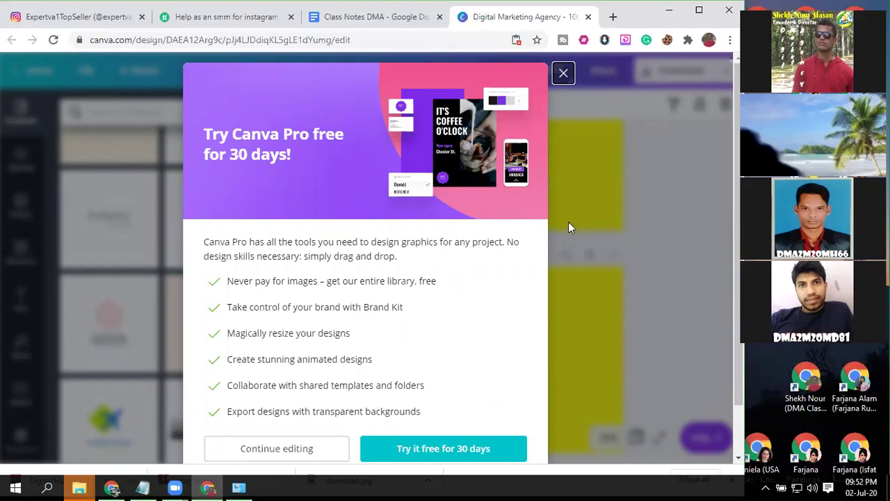
pyautogui.click(666, 206)
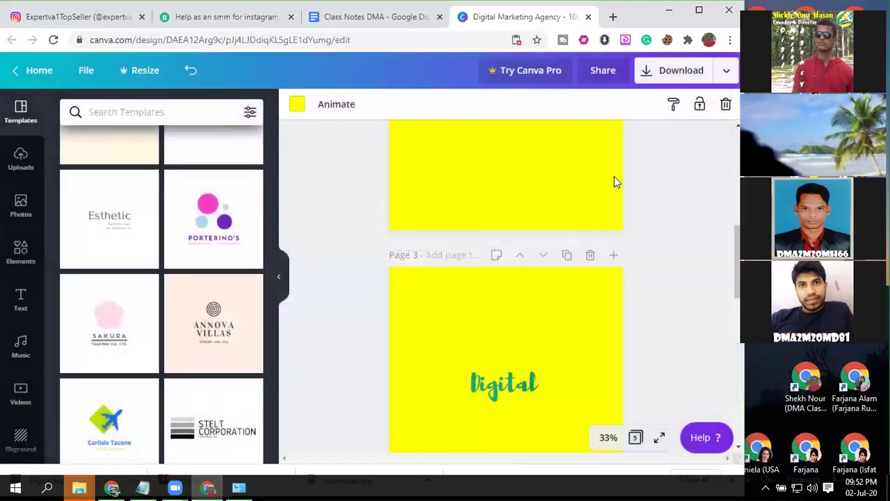
# Search Google for "animation maker" in a new browser tab.
pyautogui.click(614, 16)
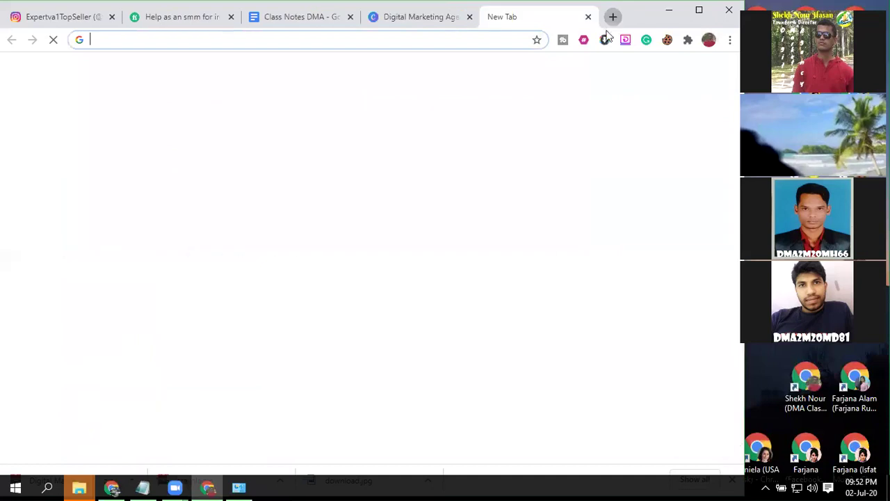
pyautogui.click(416, 44)
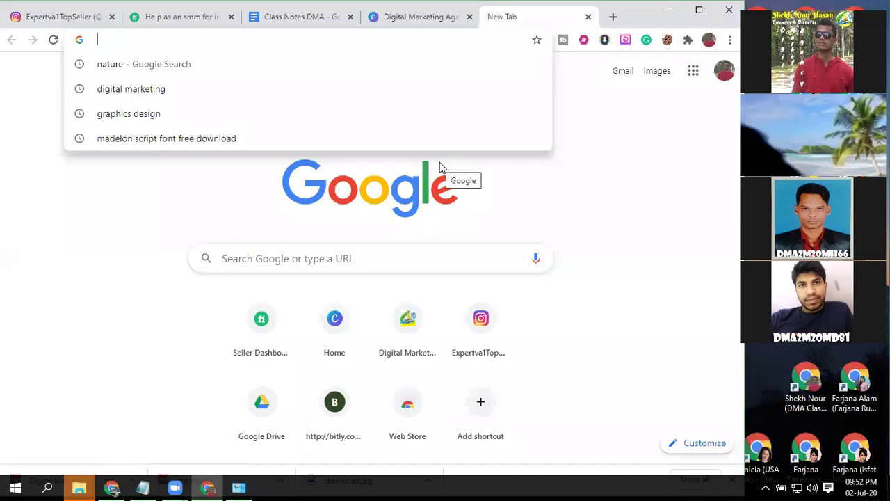
pyautogui.write('animation maker')
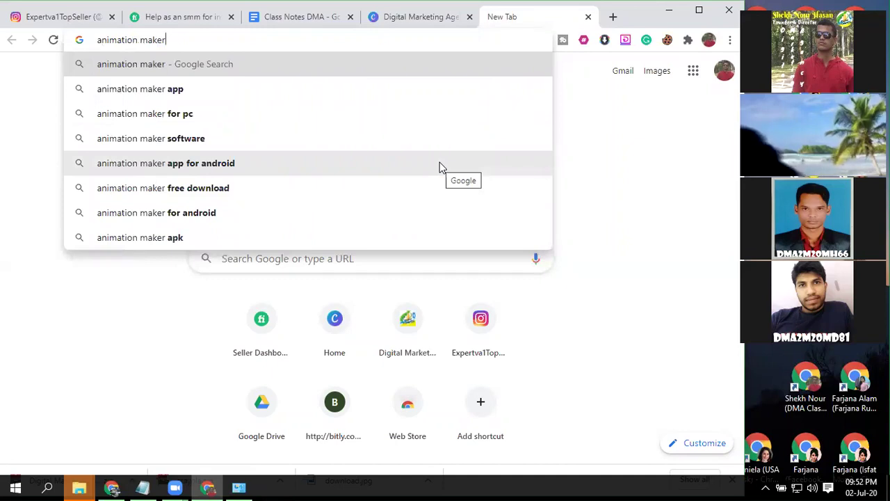
pyautogui.press('Return')
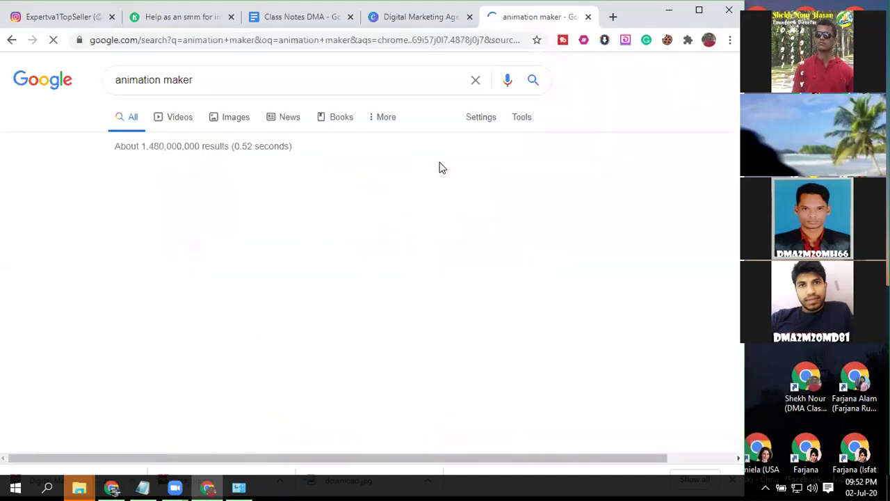
# Open the Animaker website from the search results, and examine its homepage and the registration page for creating a first video.
pyautogui.scroll(-2, 400, 139)
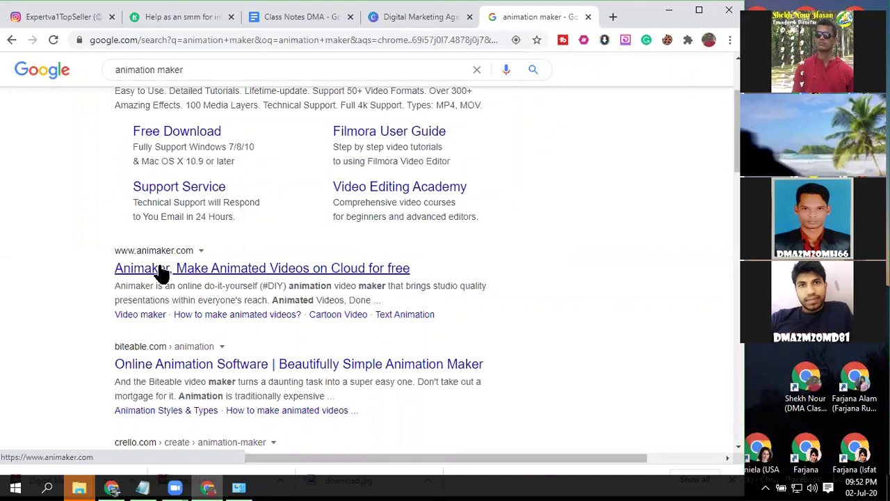
pyautogui.scroll(2, 161, 272)
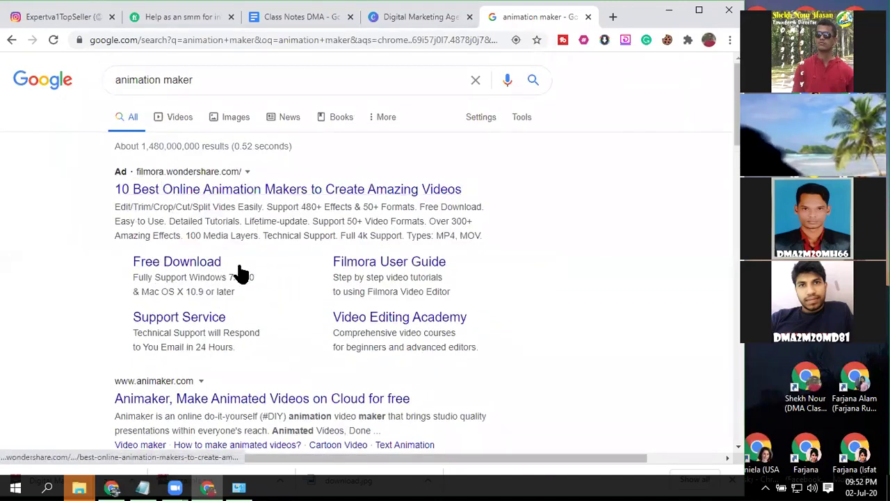
pyautogui.scroll(-2, 264, 318)
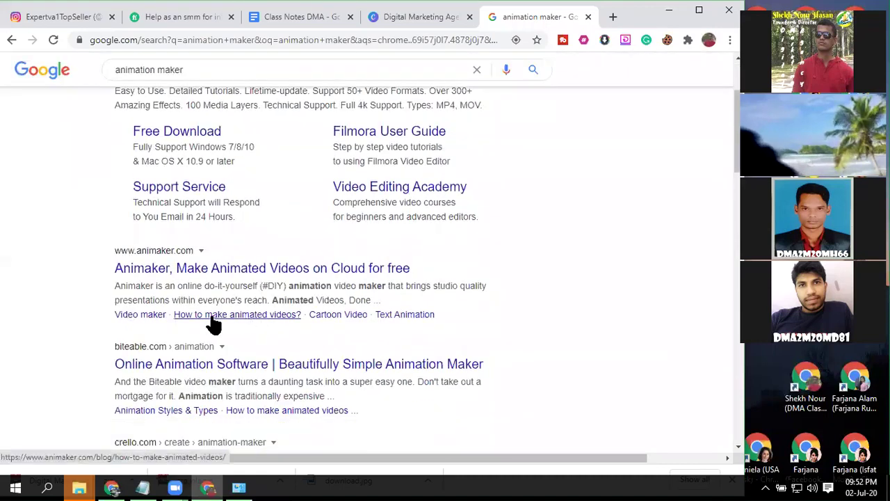
pyautogui.click(155, 275)
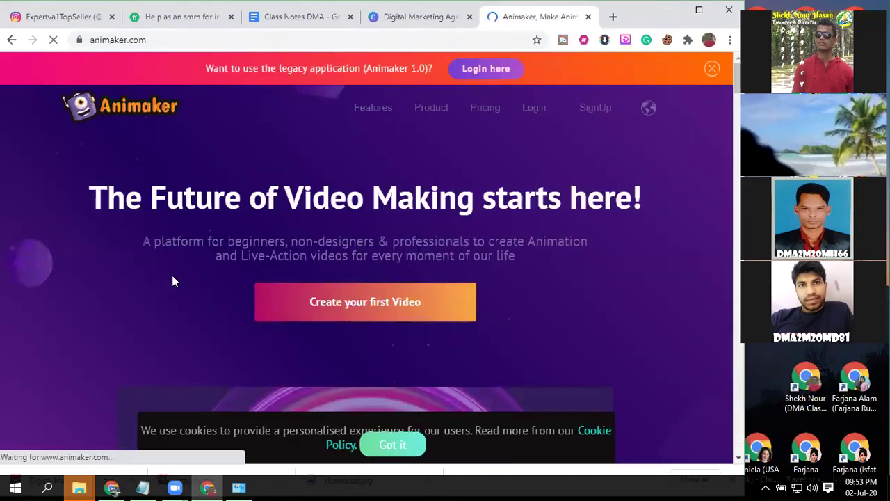
pyautogui.scroll(-8, 467, 347)
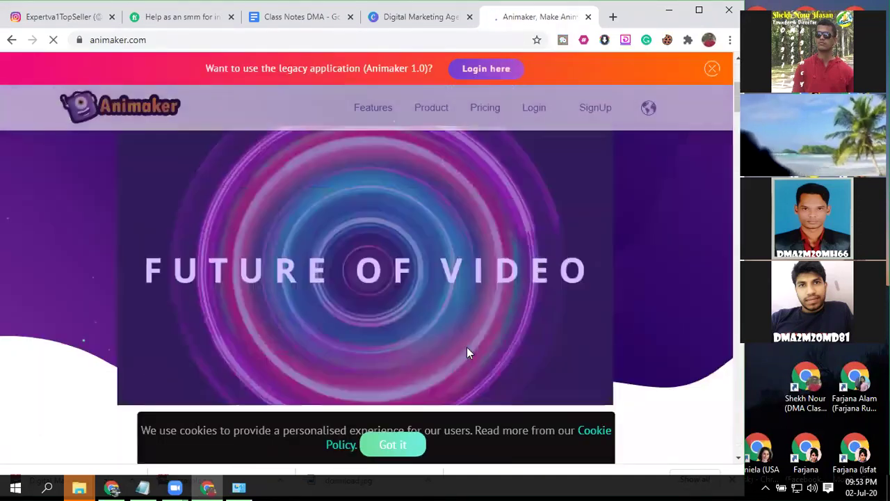
pyautogui.scroll(8, 465, 342)
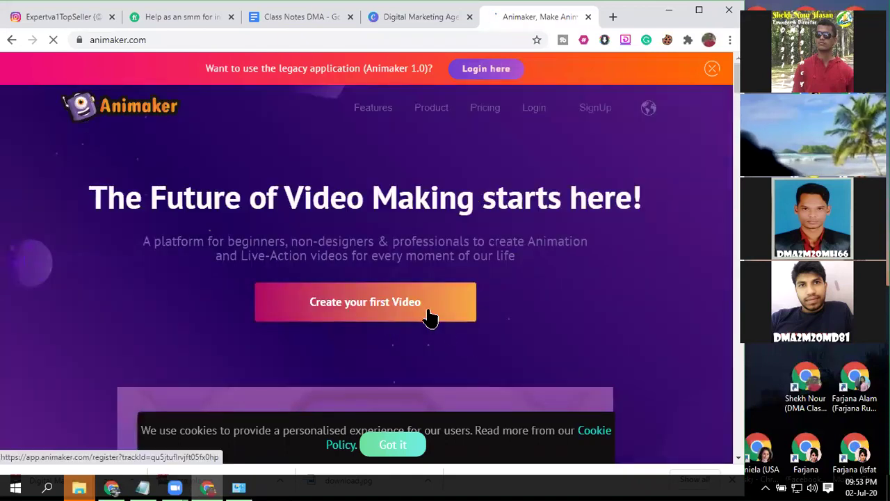
pyautogui.click(430, 317)
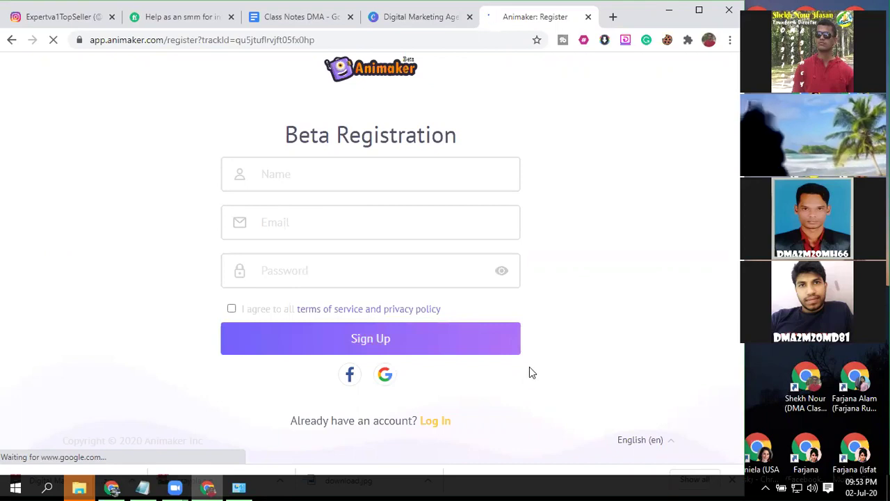
pyautogui.click(13, 41)
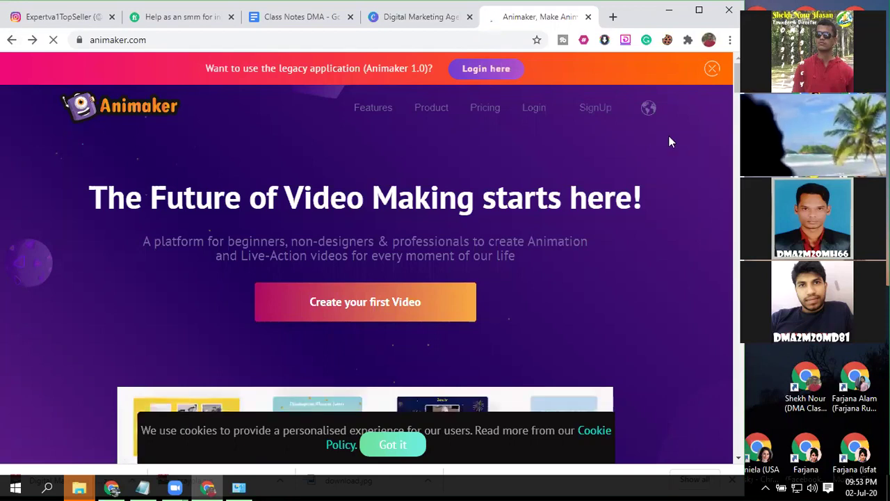
# Leave the Animaker site, search Google for "animation maker" again in a fresh tab, and open Crello's free online animation maker.
pyautogui.hotkey('ctrl', 'w')
pyautogui.hotkey('ctrl', 't')
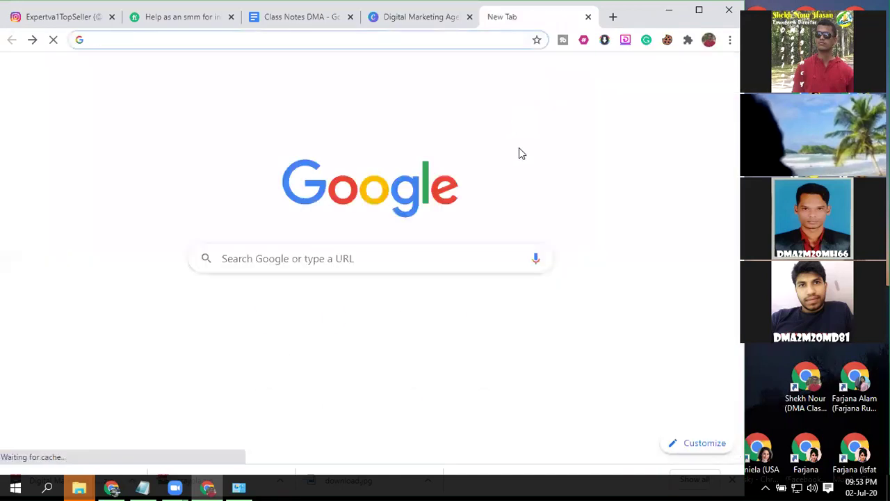
pyautogui.click(112, 38)
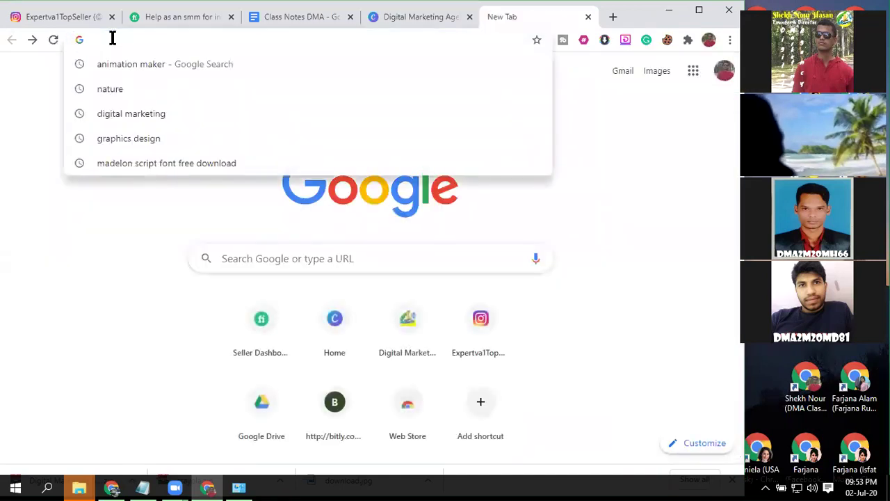
pyautogui.press('Down')
pyautogui.press('Return')
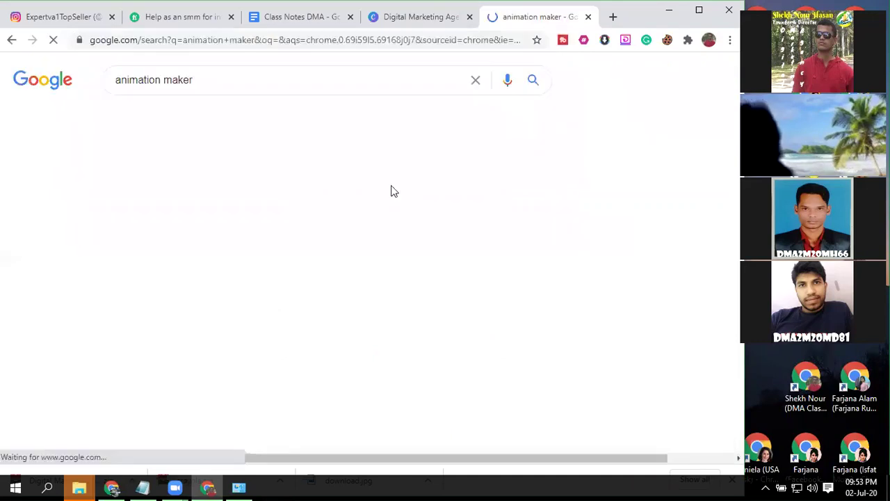
pyautogui.scroll(-2, 423, 224)
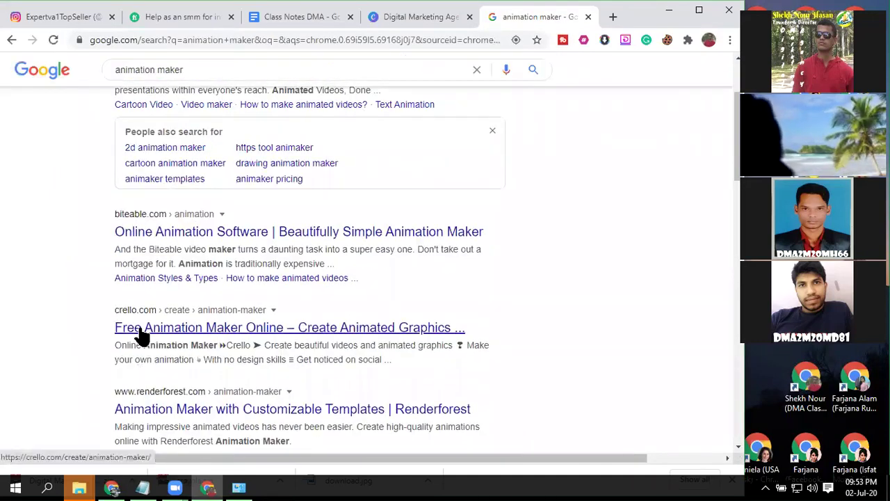
pyautogui.click(141, 335)
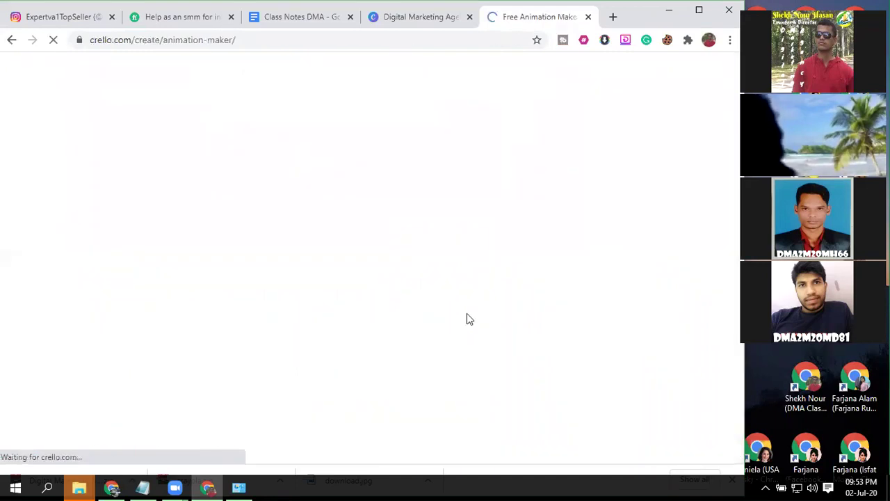
# Examine Crello's animation maker page, including its motion graphics, pre-designed animated layouts, editing options and video library sections.
pyautogui.scroll(-2, 467, 314)
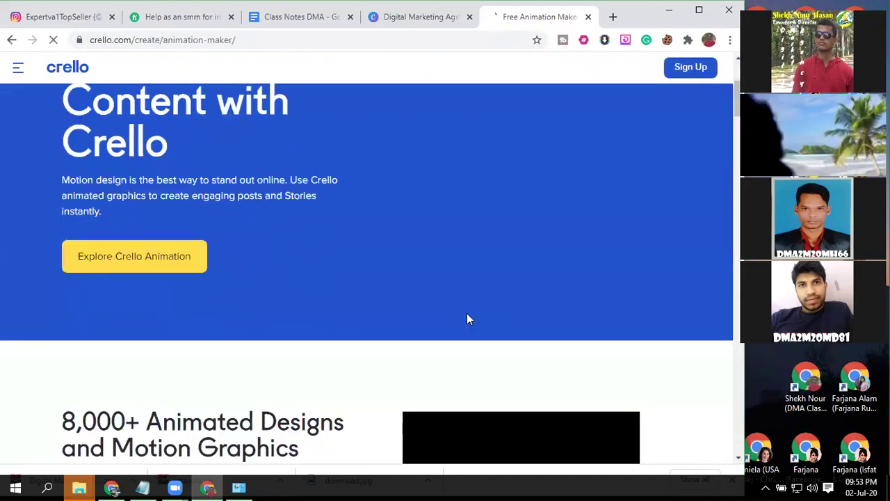
pyautogui.scroll(-1, 439, 312)
pyautogui.scroll(-1, 438, 312)
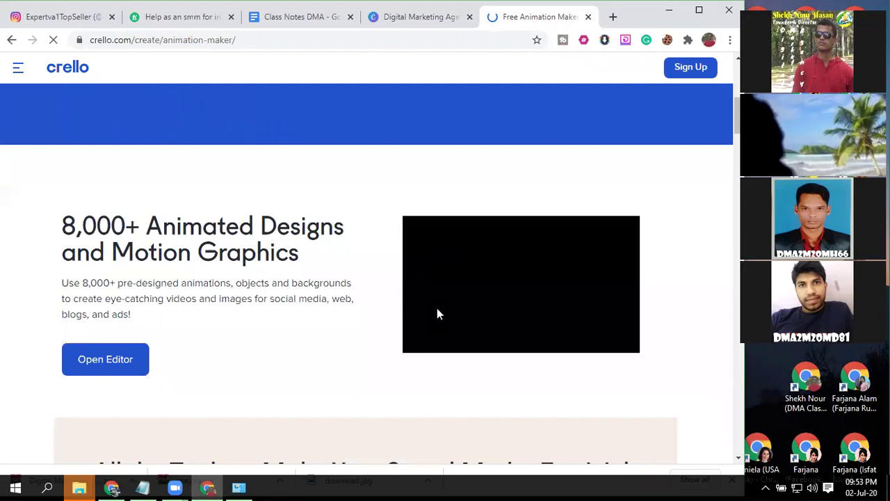
pyautogui.scroll(3, 438, 312)
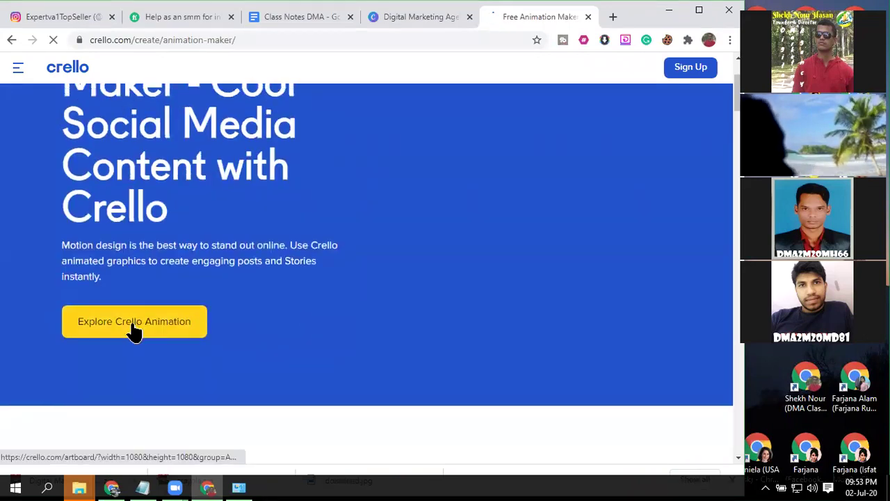
pyautogui.scroll(2, 175, 299)
pyautogui.scroll(-3, 208, 304)
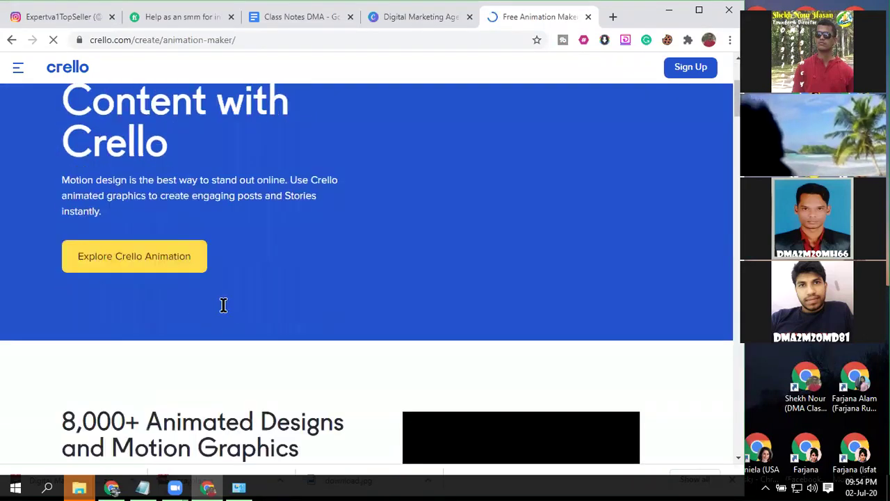
pyautogui.scroll(-8, 264, 312)
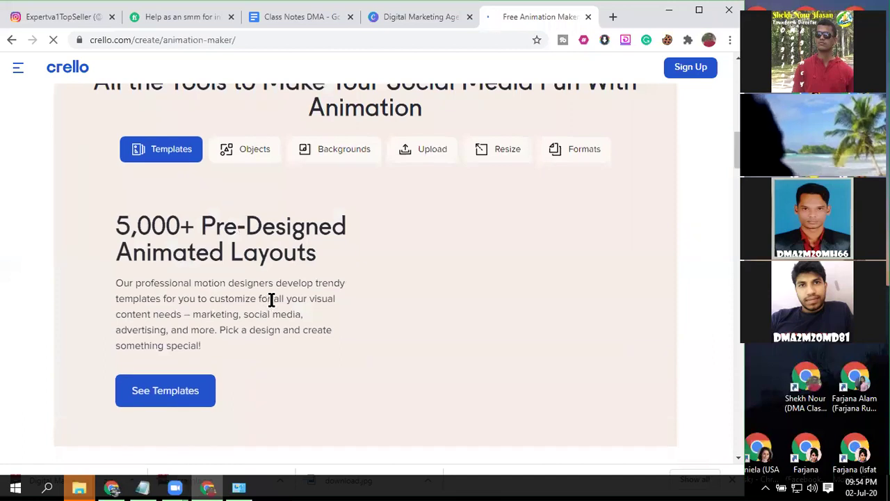
pyautogui.scroll(-3, 271, 299)
pyautogui.scroll(-3, 279, 309)
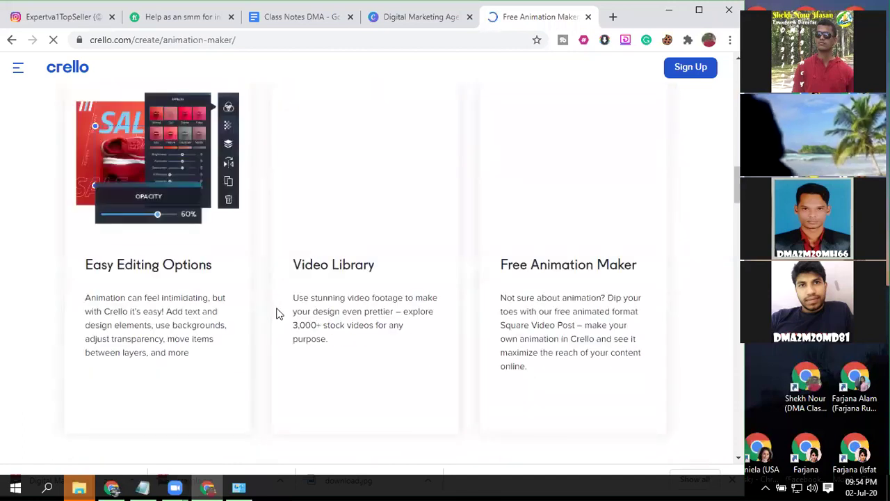
pyautogui.scroll(3, 101, 156)
pyautogui.scroll(1, 101, 155)
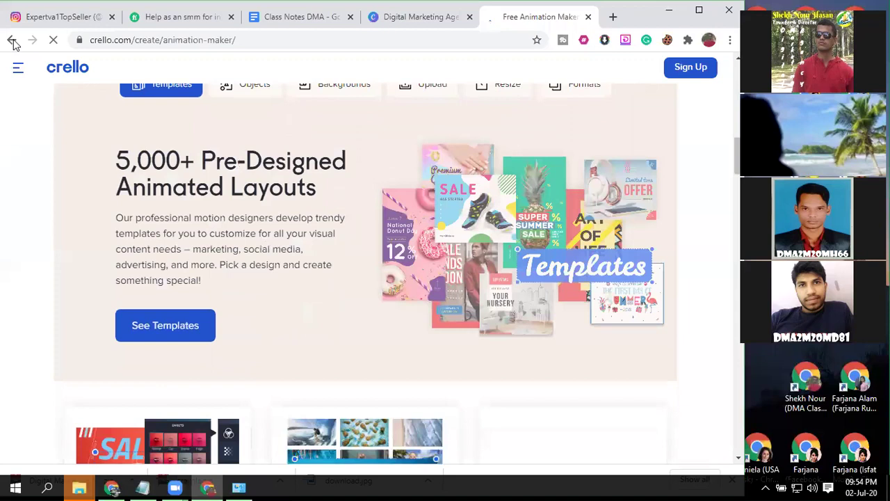
# Go back to the "animation maker" search results, open Animaker, and sign up for it with the existing Google account.
pyautogui.hotkey('alt', 'Left')
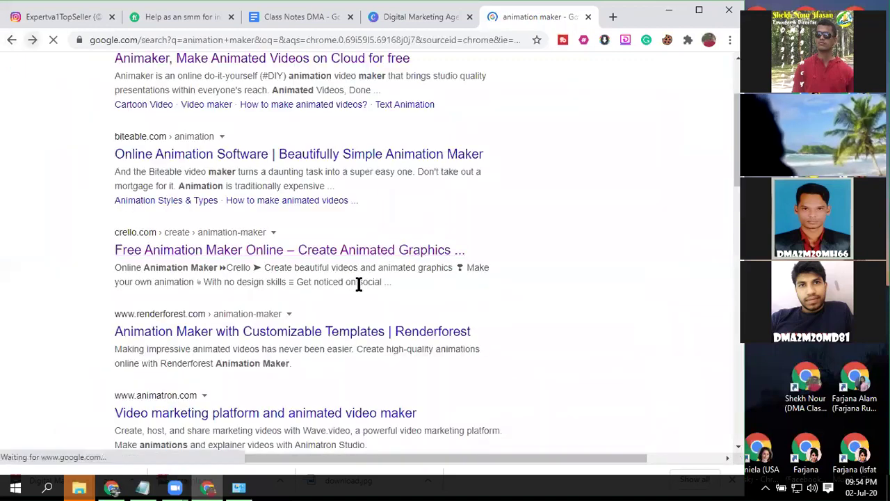
pyautogui.scroll(3, 208, 223)
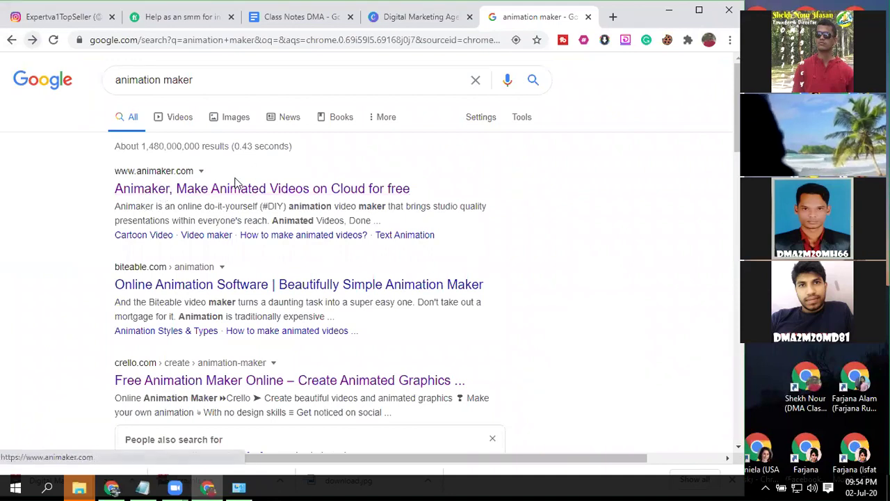
pyautogui.click(149, 189)
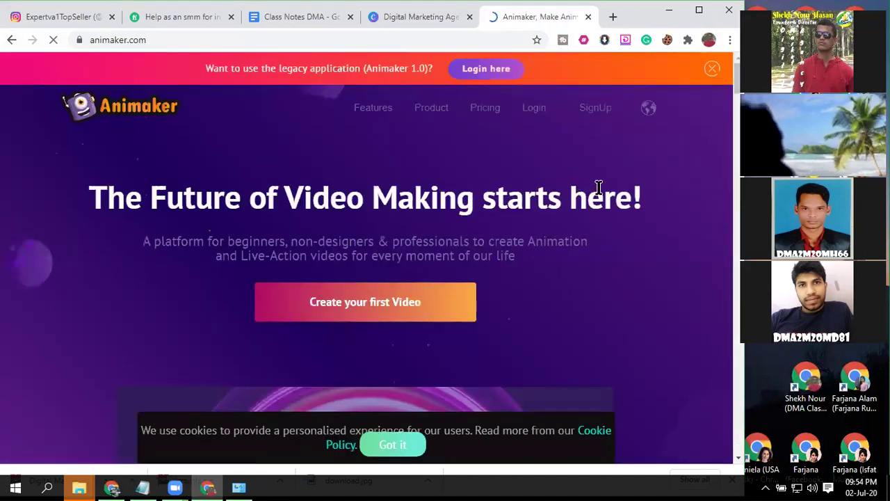
pyautogui.click(595, 111)
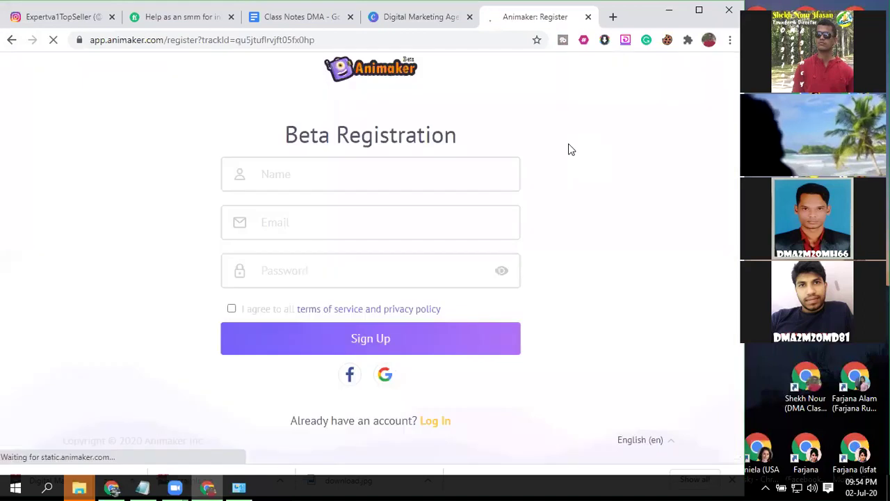
pyautogui.click(385, 377)
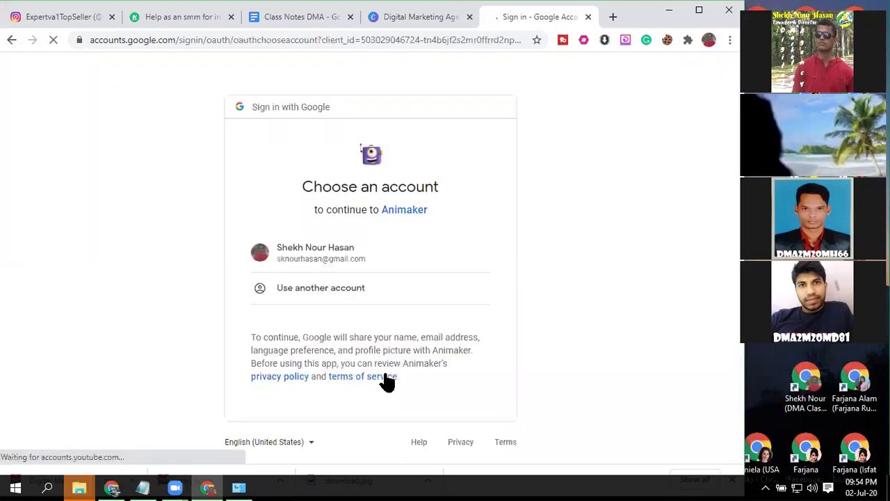
pyautogui.click(296, 256)
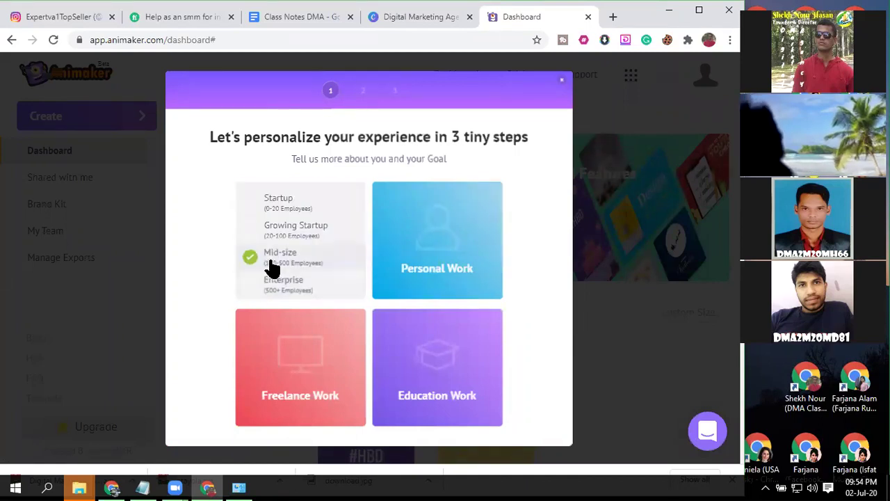
# Review the work categories in Animaker's personalization questionnaire, close it unanswered, and open the Moments page.
pyautogui.moveTo(461, 282)
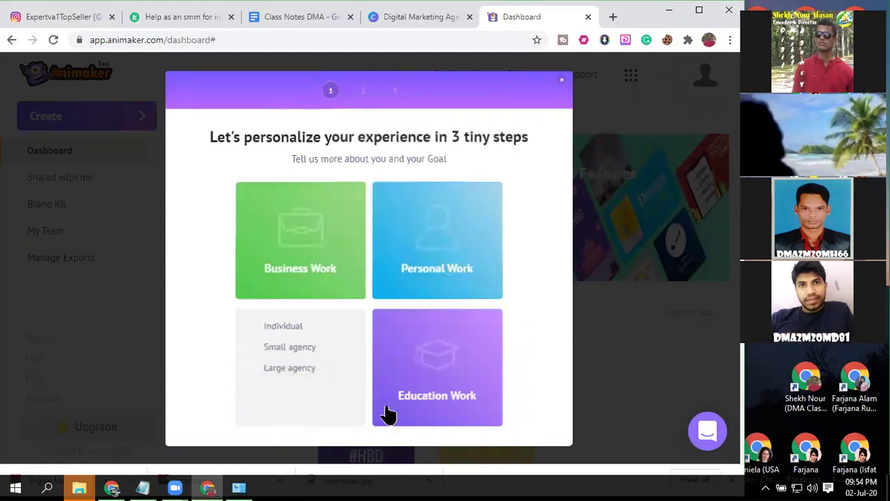
pyautogui.moveTo(461, 370)
pyautogui.moveTo(433, 282)
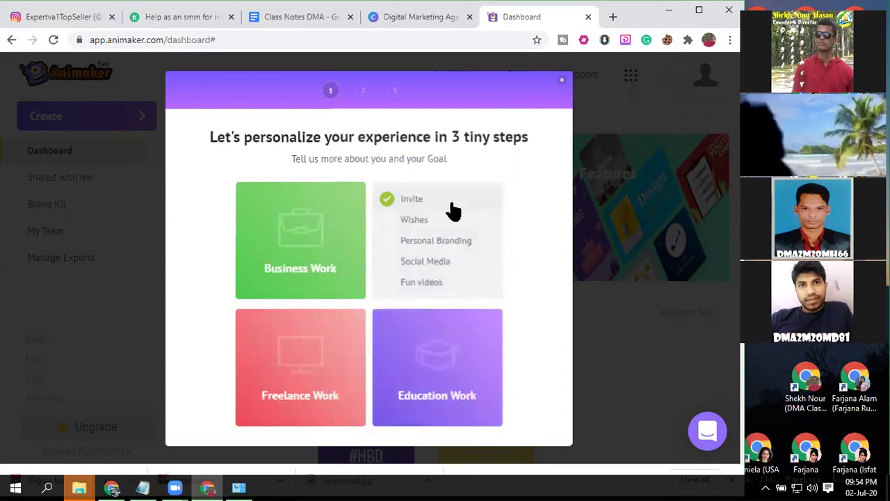
pyautogui.click(564, 83)
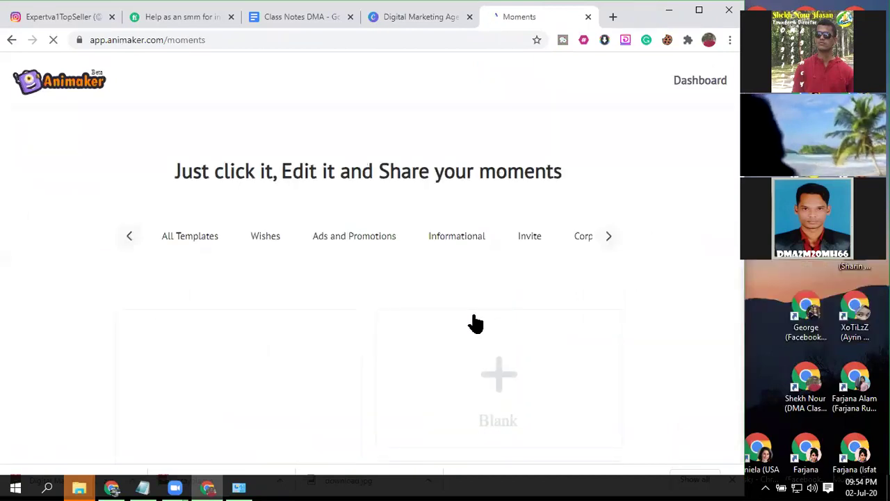
# Examine the video templates, blank layouts and template categories on Animaker's Moments page.
pyautogui.scroll(-5, 475, 323)
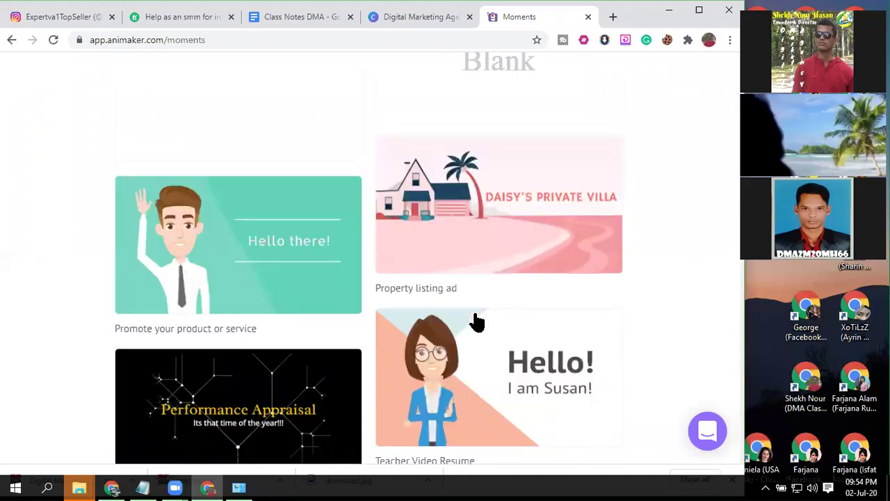
pyautogui.scroll(-4, 475, 322)
pyautogui.scroll(3, 473, 324)
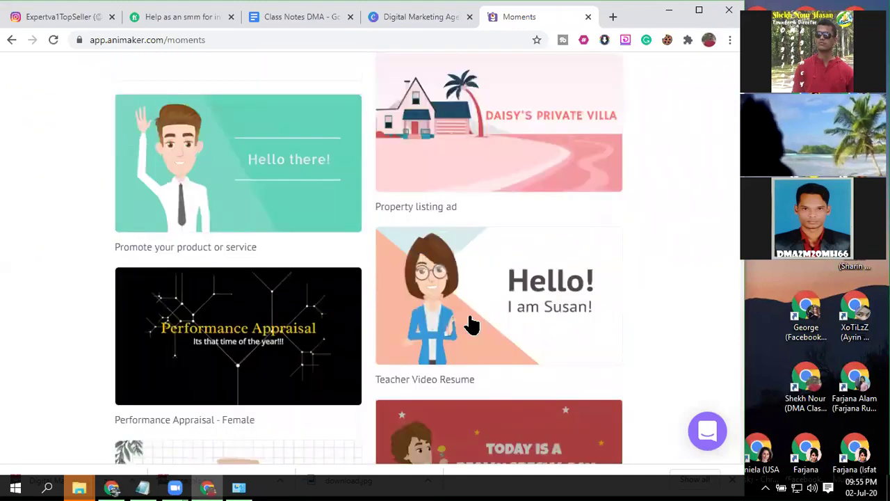
pyautogui.scroll(6, 471, 324)
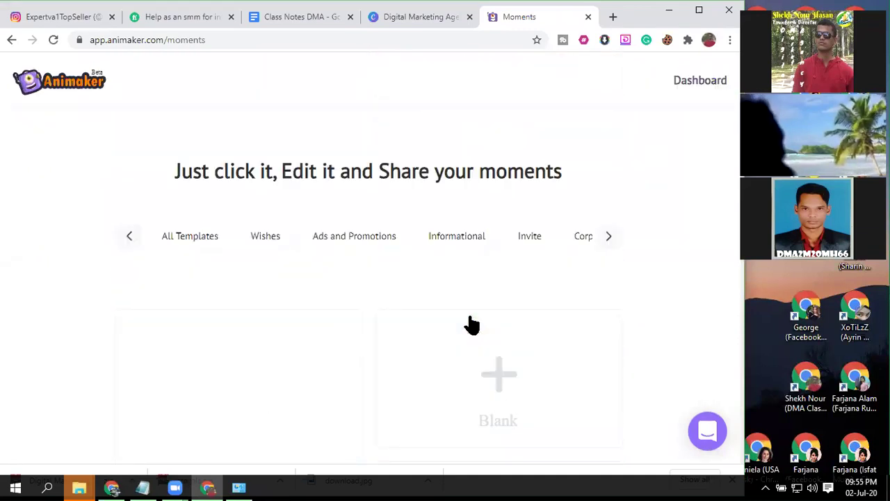
pyautogui.scroll(-4, 471, 324)
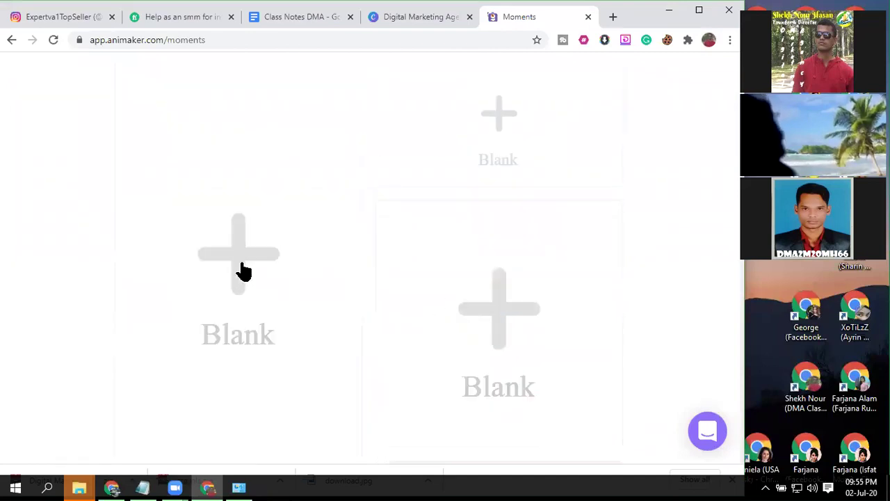
pyautogui.scroll(4, 455, 239)
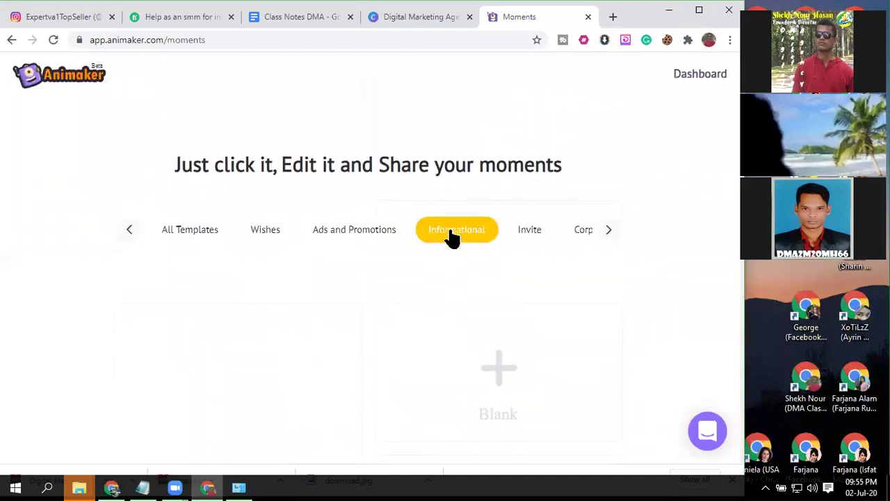
# Search Google for "png to gif maker" in a new tab, open EZGif's Animated GIF Maker, and close the Animaker Moments tab.
pyautogui.click(612, 17)
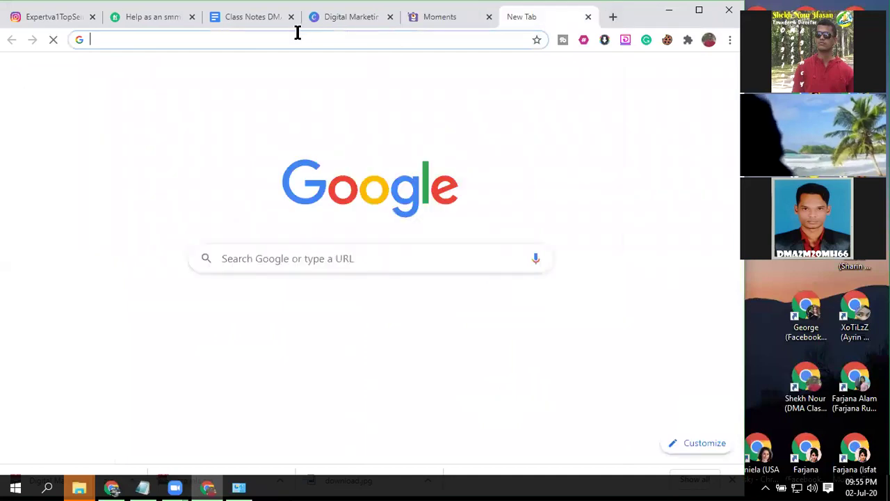
pyautogui.write('png to')
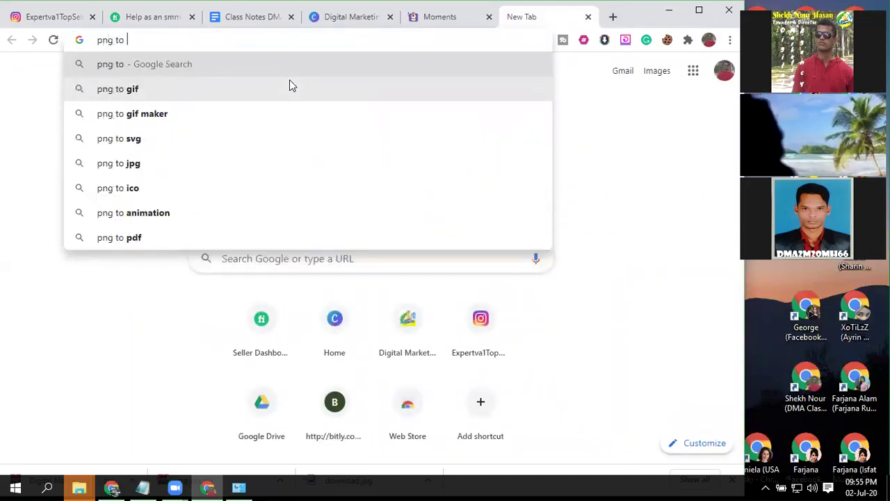
pyautogui.write(' gif')
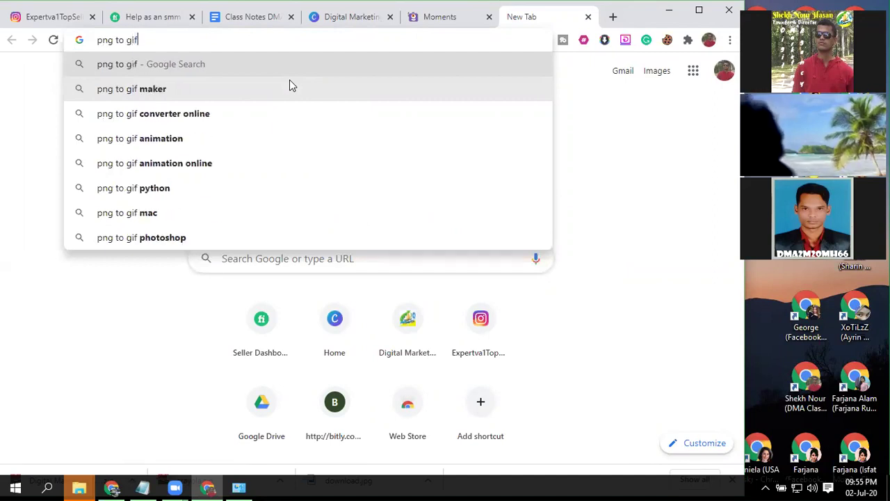
pyautogui.write(' maker')
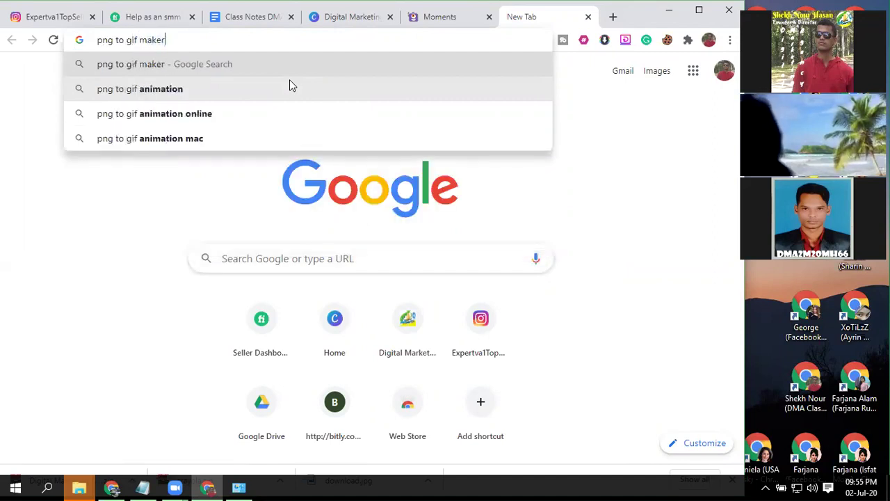
pyautogui.press('Return')
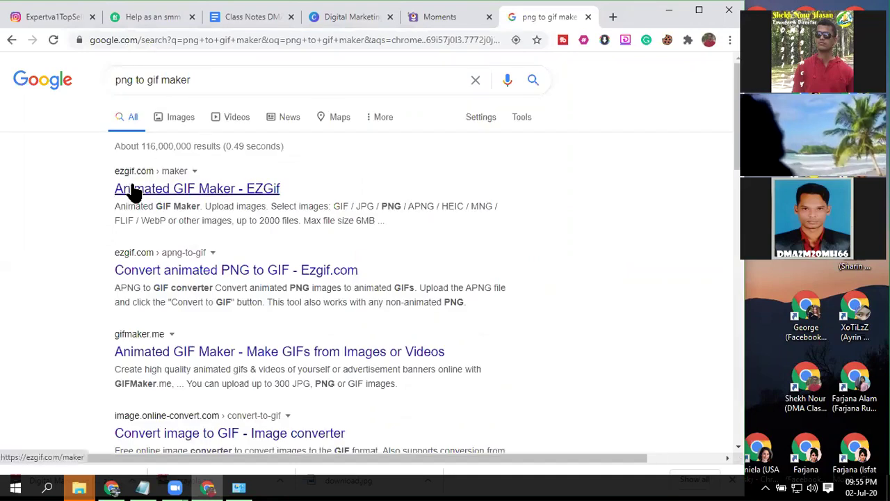
pyautogui.click(156, 191)
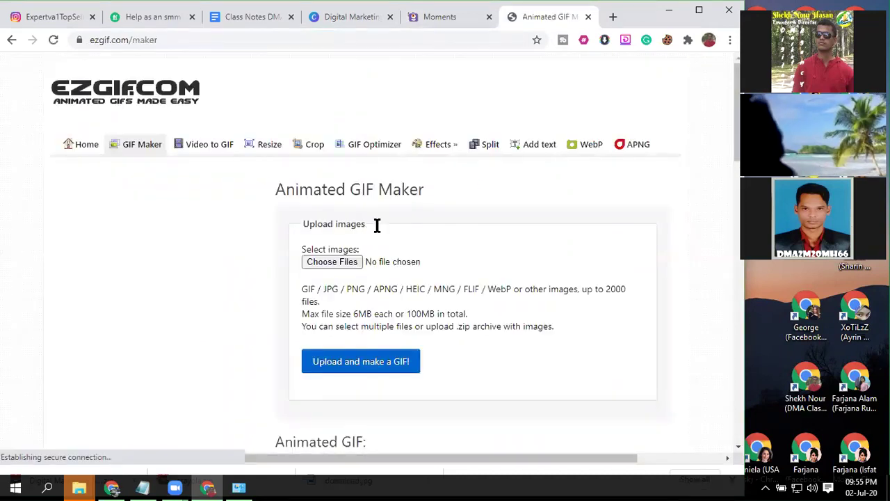
pyautogui.click(489, 17)
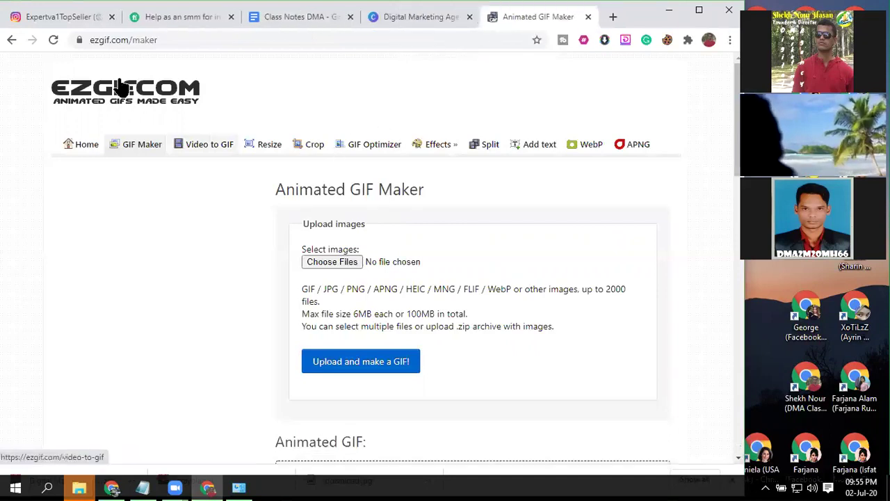
# Copy the ezgif.com/maker address into the Class Notes DMA document below the pixteller.com link under "Animation Maker:", and return to the EZGif page.
pyautogui.click(180, 40)
pyautogui.hotkey('ctrl', 'c')
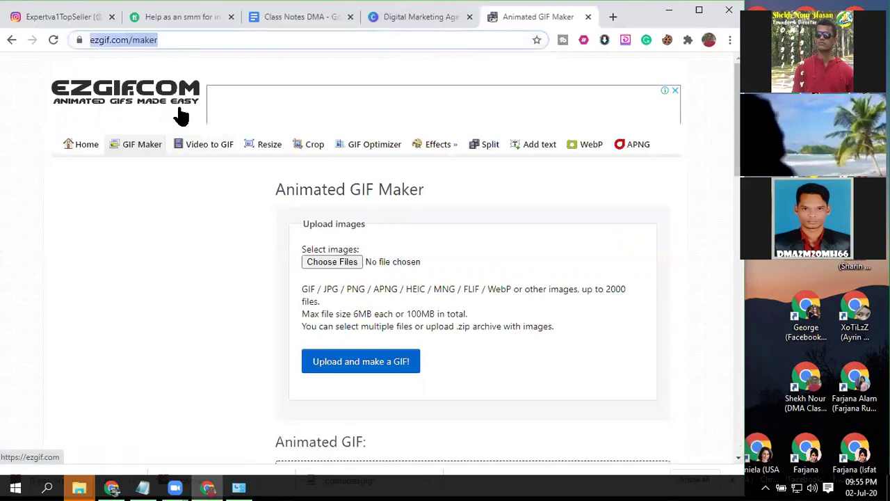
pyautogui.click(313, 19)
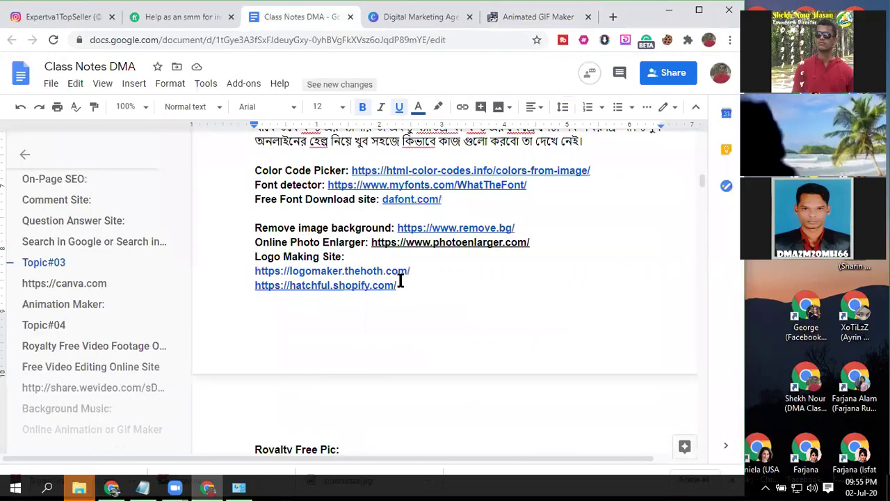
pyautogui.scroll(-5, 396, 274)
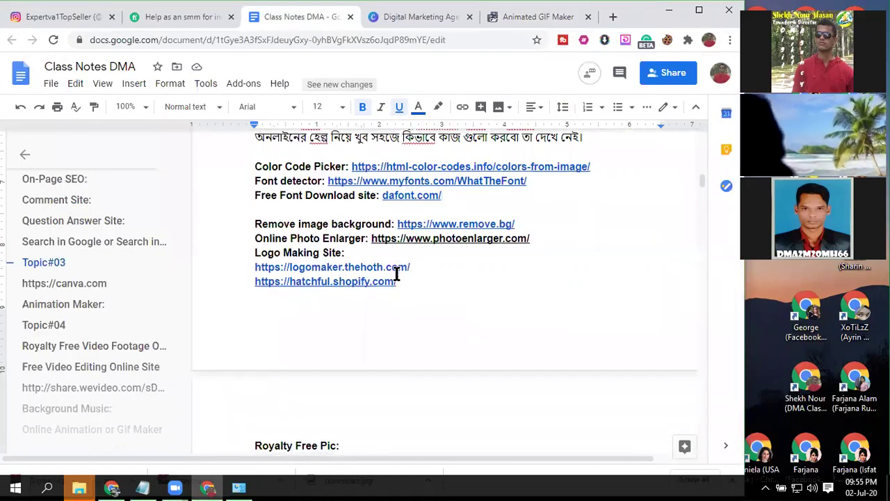
pyautogui.scroll(-1, 395, 275)
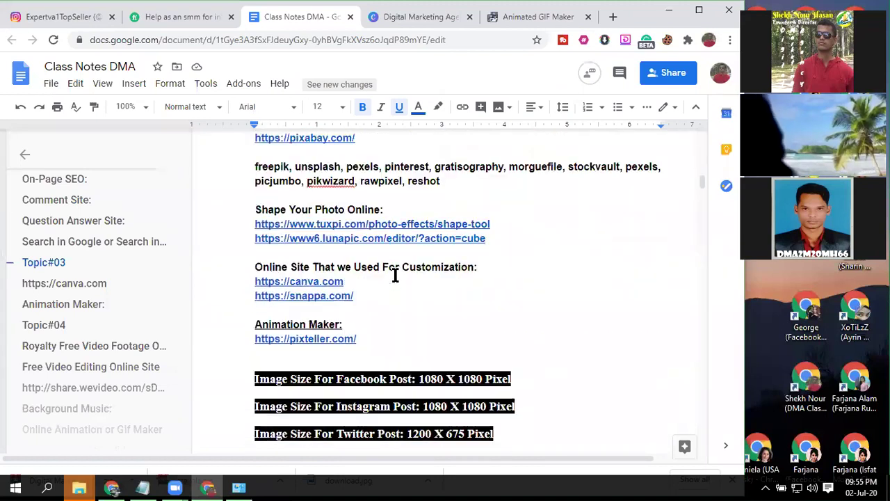
pyautogui.click(359, 342)
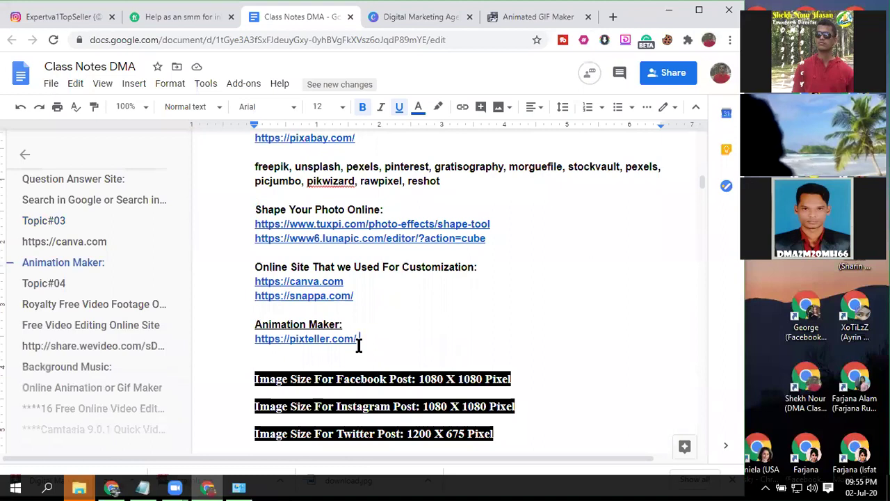
pyautogui.press('Return')
pyautogui.hotkey('ctrl', 'v')
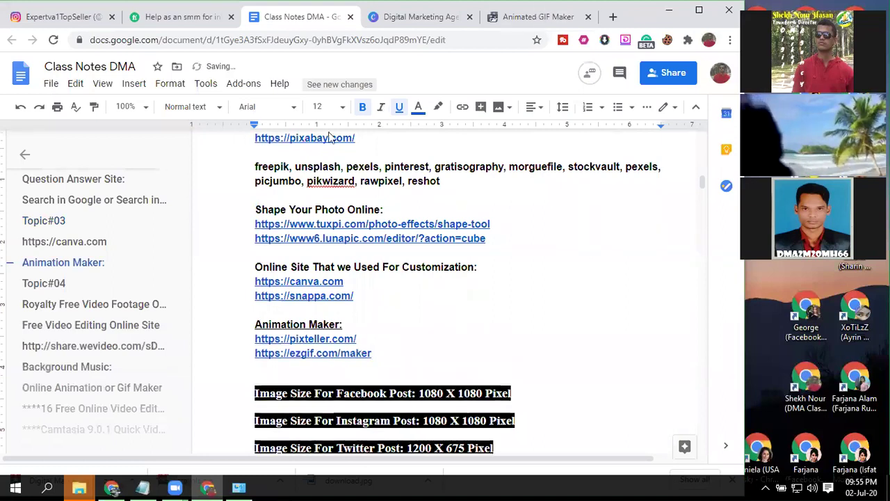
pyautogui.click(523, 21)
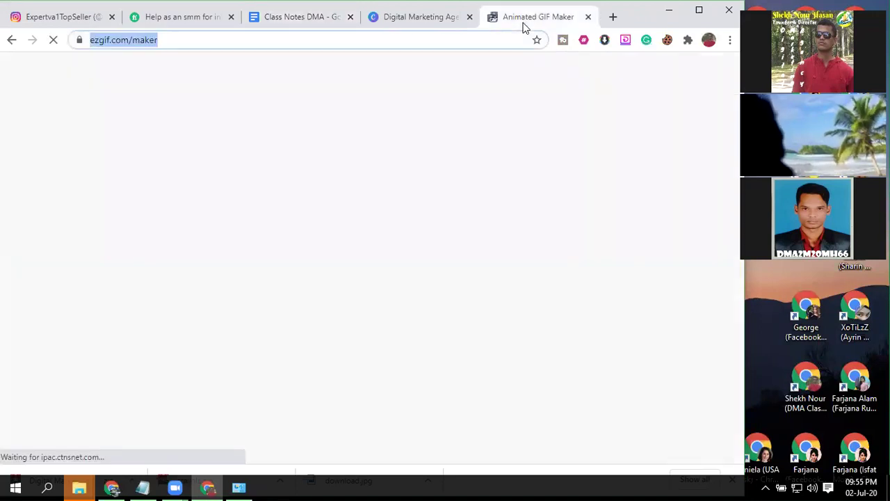
# Close the Zoom meeting recording and Digital Marketing Agency folder windows in File Explorer and bring up the Downloads folder.
pyautogui.click(318, 45)
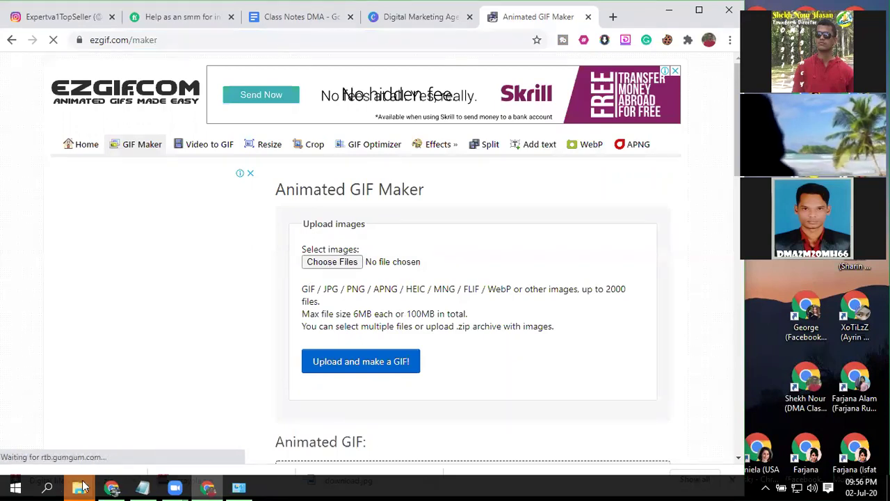
pyautogui.moveTo(81, 486)
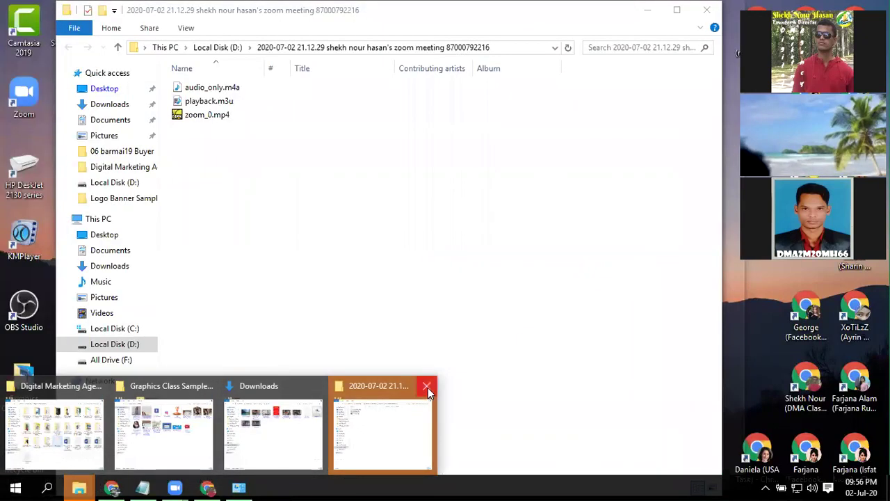
pyautogui.click(427, 386)
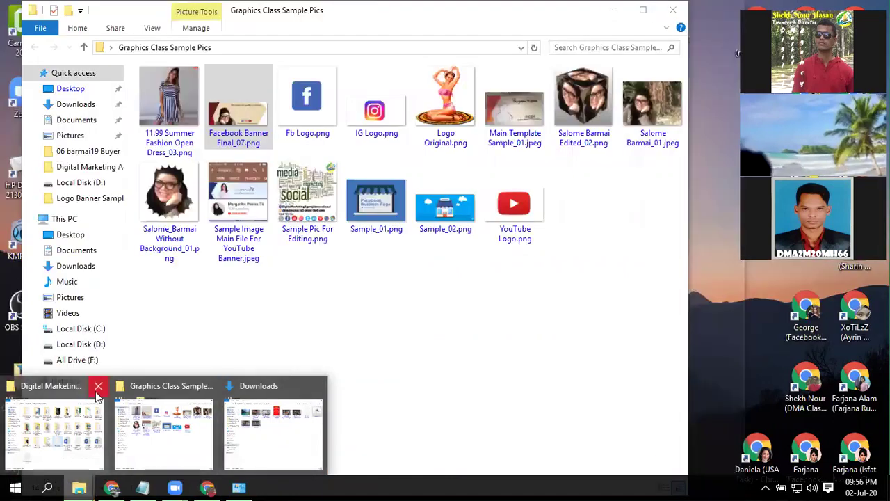
pyautogui.click(98, 386)
pyautogui.click(175, 427)
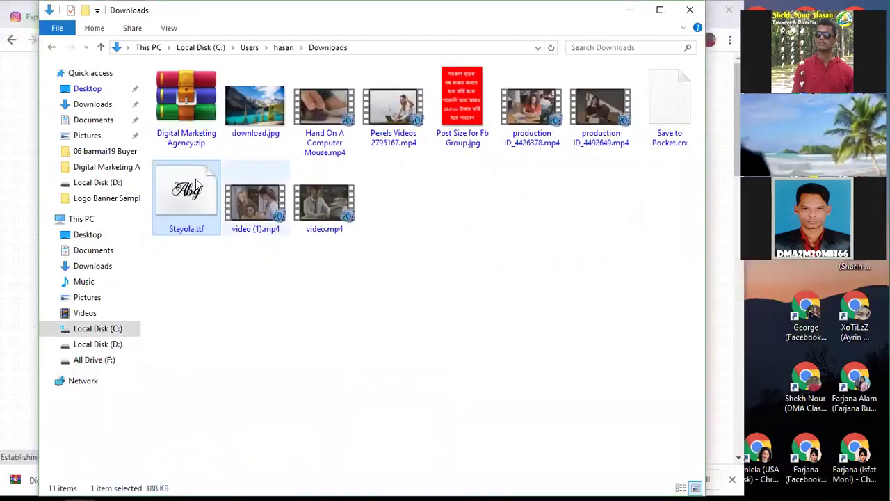
# Copy 1.png through 5.png out of Digital Marketing Agency.zip into the Downloads folder.
pyautogui.click(198, 115)
pyautogui.rightClick(199, 114)
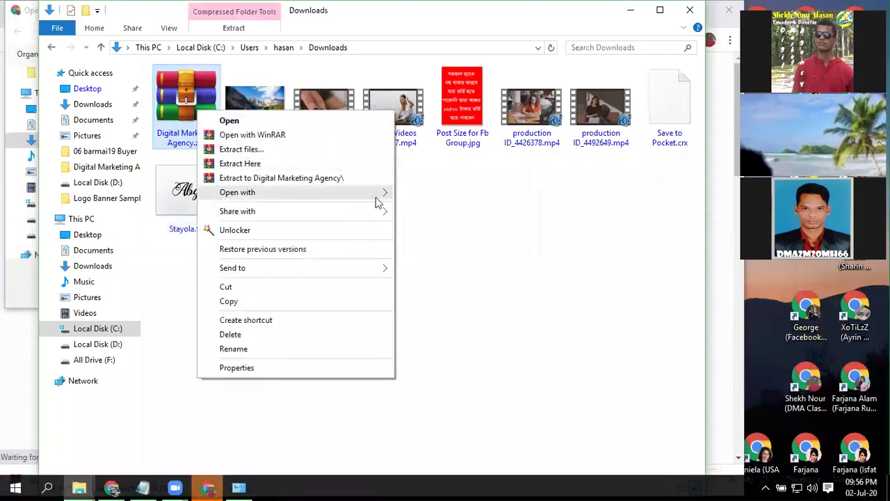
pyautogui.moveTo(376, 197)
pyautogui.click(462, 198)
pyautogui.moveTo(151, 79); pyautogui.dragTo(224, 199)
pyautogui.click(101, 48)
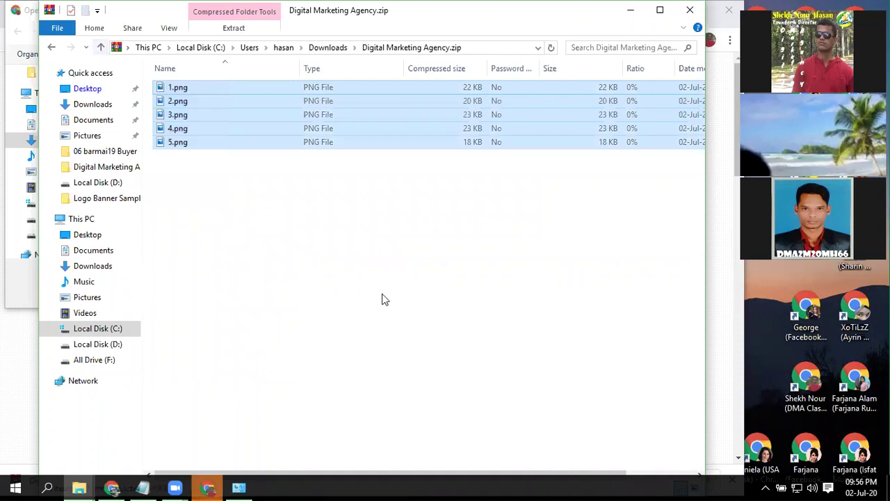
pyautogui.rightClick(383, 293)
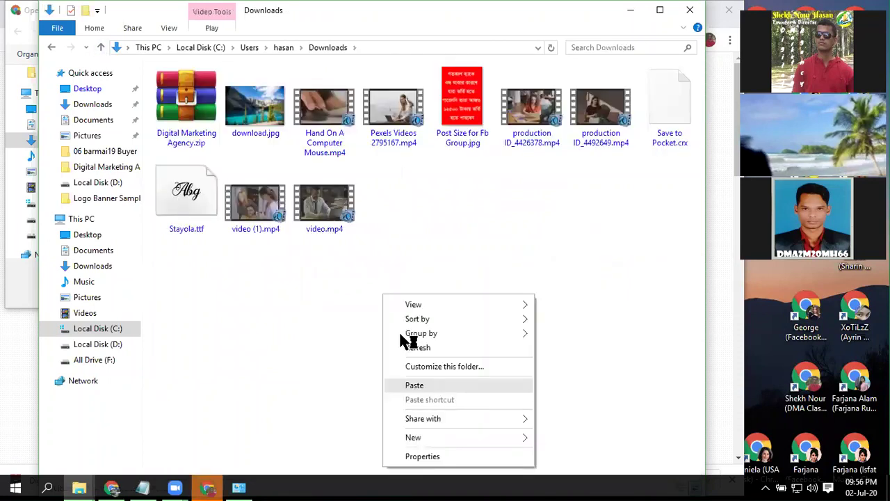
pyautogui.click(187, 112)
pyautogui.hotkey('ctrl', 'v')
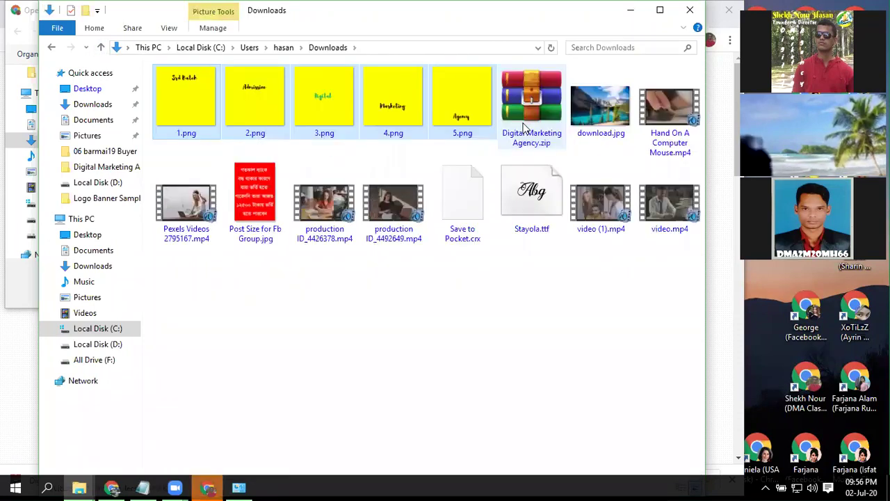
# Permanently delete Digital Marketing Agency.zip from Downloads and close the open Fonts window.
pyautogui.click(568, 156)
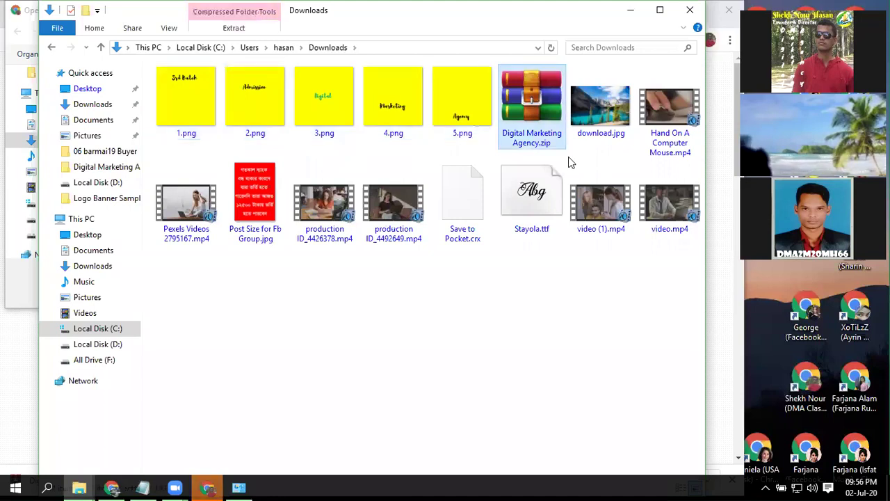
pyautogui.hotkey('shift', 'Delete')
pyautogui.press('Return')
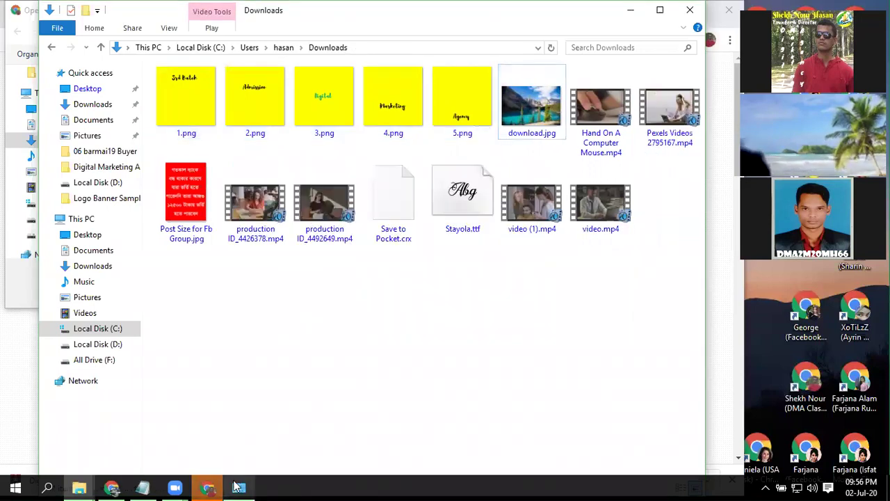
pyautogui.hotkey('alt', 'Tab')
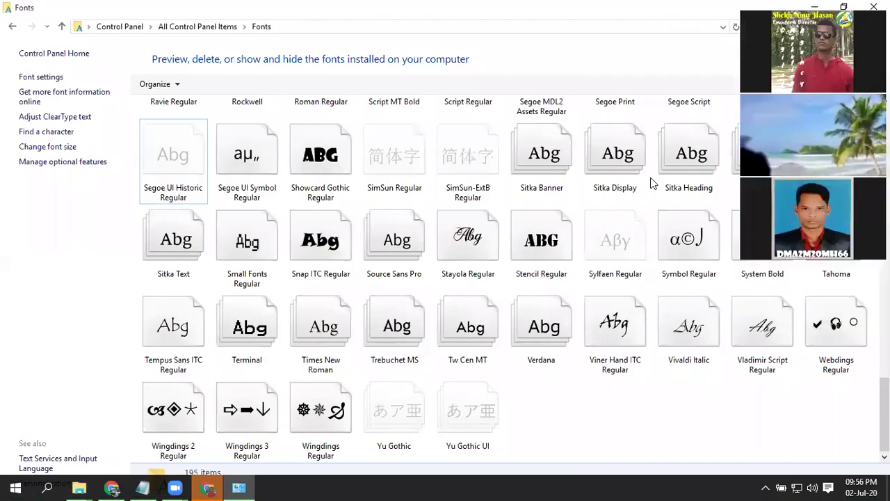
pyautogui.hotkey('alt', 'Tab')
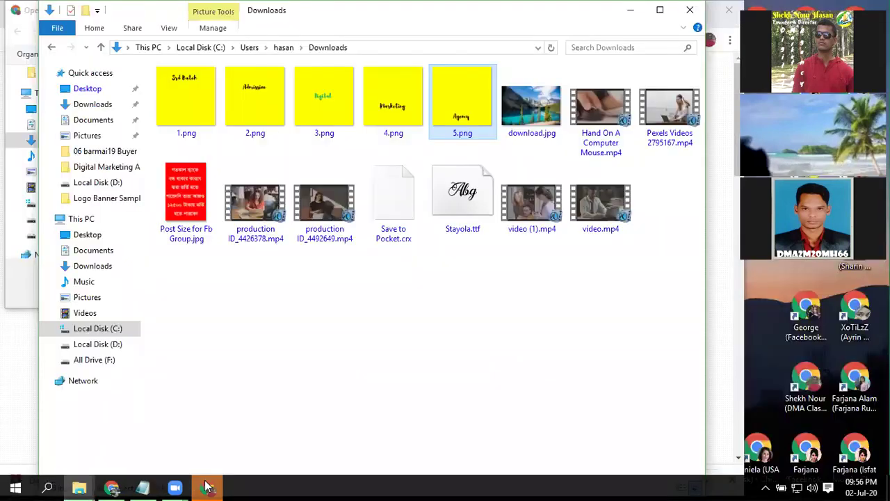
# Return to EZGif, dismiss its file selection dialog, and try to make a GIF with no images chosen.
pyautogui.hotkey('alt', 'Tab')
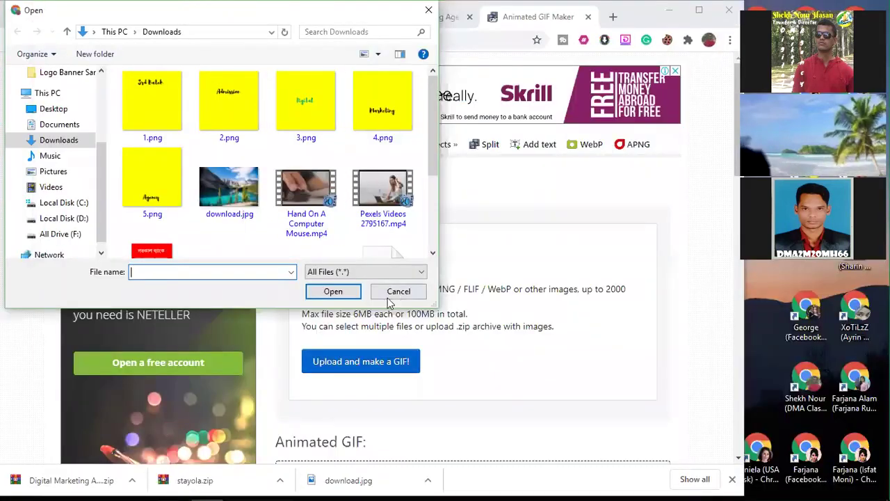
pyautogui.press('Escape')
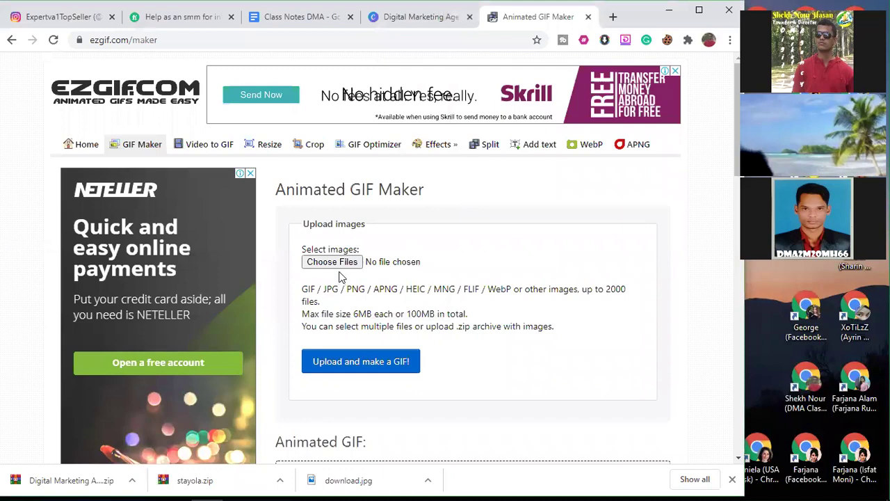
pyautogui.click(361, 373)
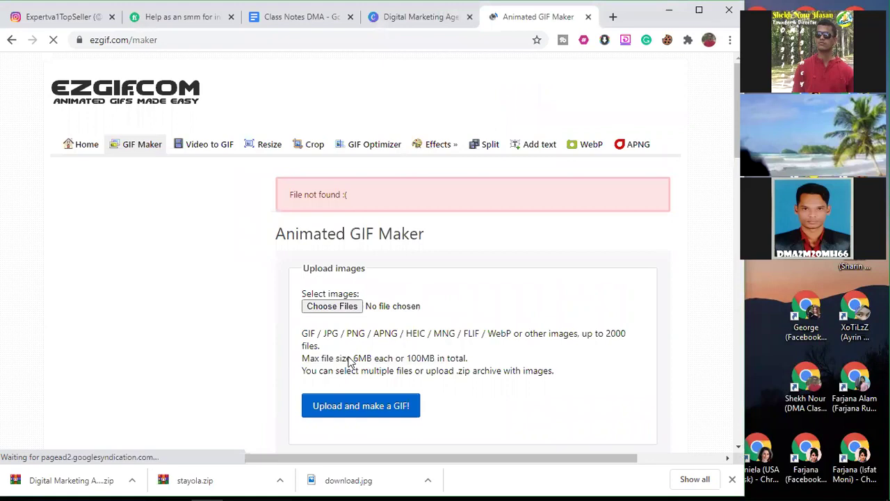
# Choose 1.png through 5.png plus Post Size for Fb Group.jpg from Downloads and upload them to the GIF maker.
pyautogui.click(327, 308)
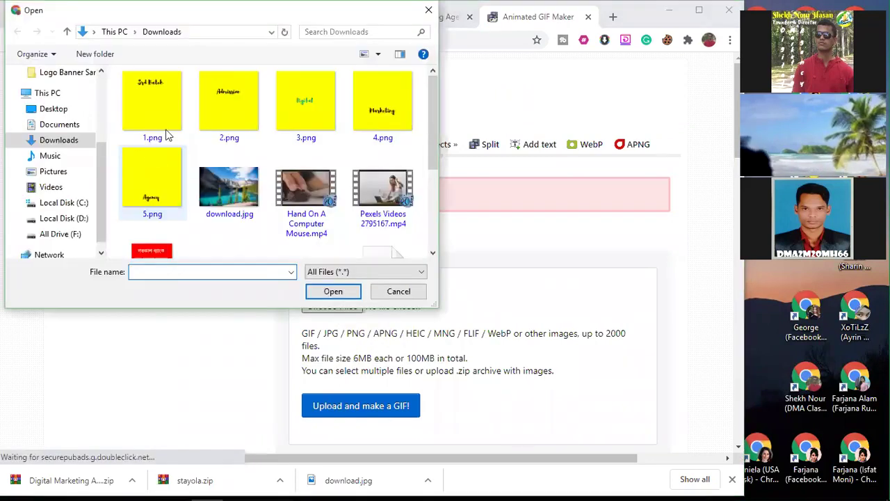
pyautogui.click(165, 136)
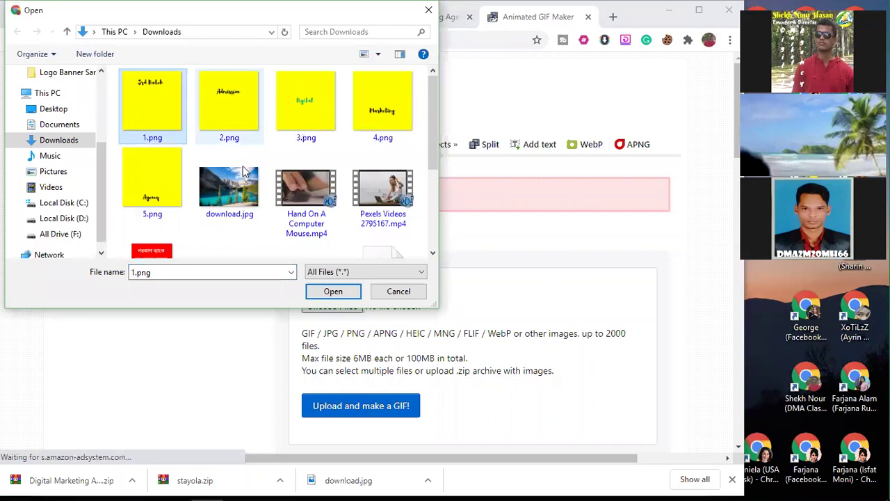
pyautogui.hotkey('shift', 'Right')
pyautogui.hotkey('shift', 'Right')
pyautogui.hotkey('shift', 'Right')
pyautogui.hotkey('shift', 'Right')
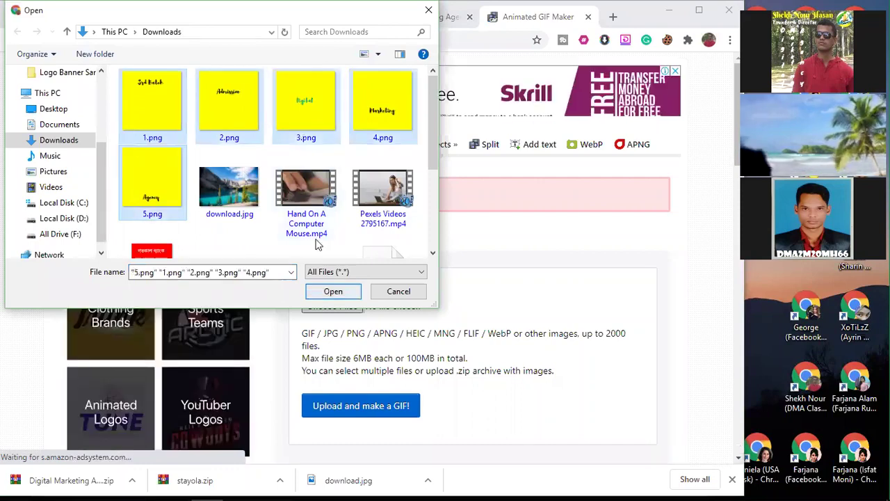
pyautogui.scroll(-1, 152, 209)
pyautogui.keyDown('ctrl'); pyautogui.click(153, 210); pyautogui.keyUp('ctrl')
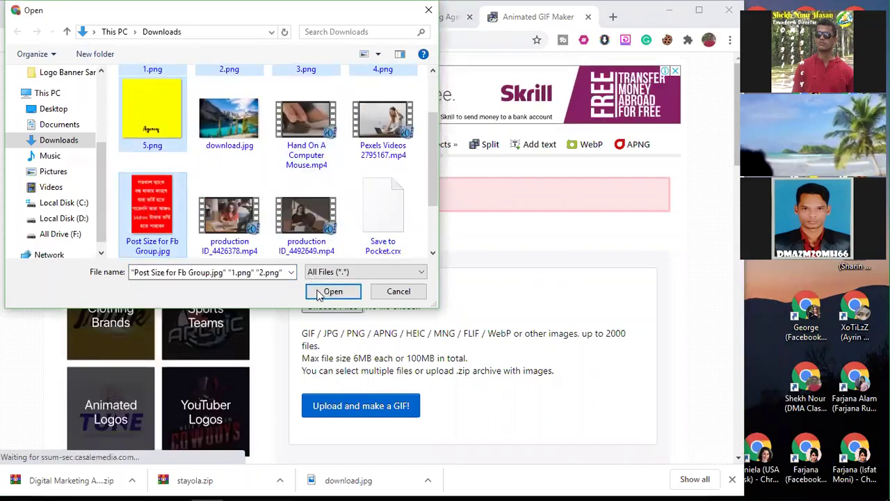
pyautogui.press('Return')
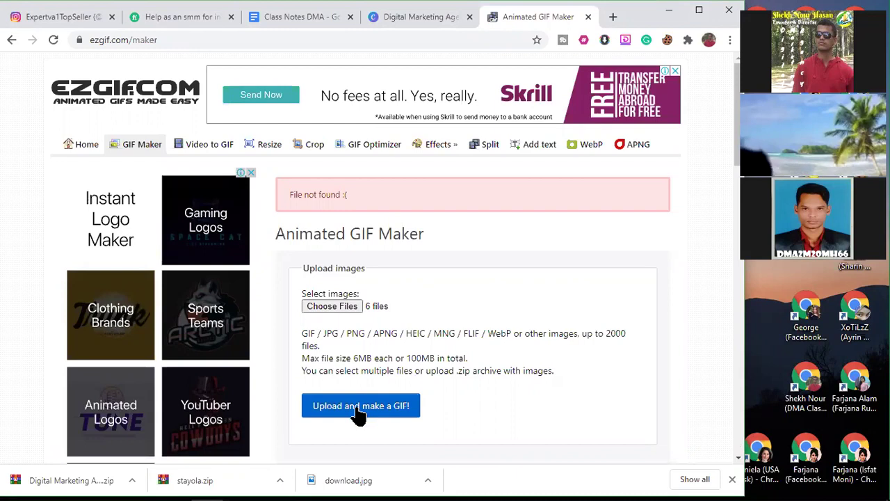
pyautogui.press('Return')
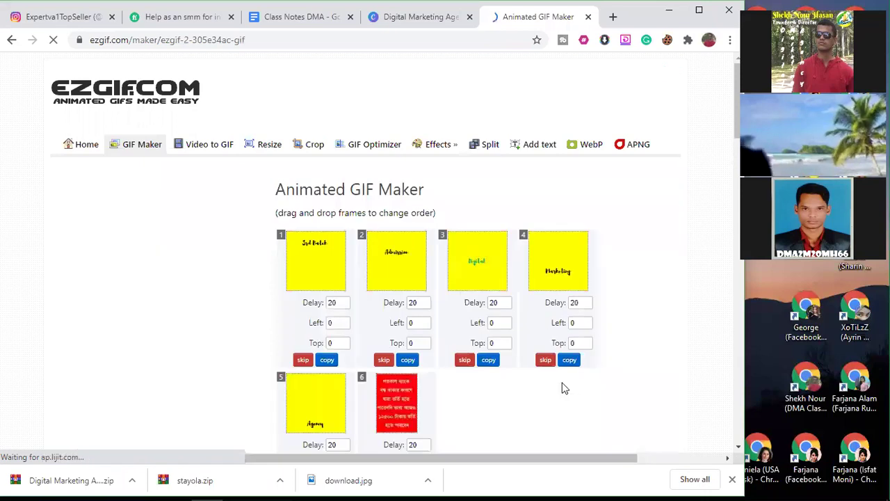
# Skip frame 6, the red post image, so it is excluded from the animation.
pyautogui.scroll(-2, 428, 387)
pyautogui.scroll(-1, 407, 378)
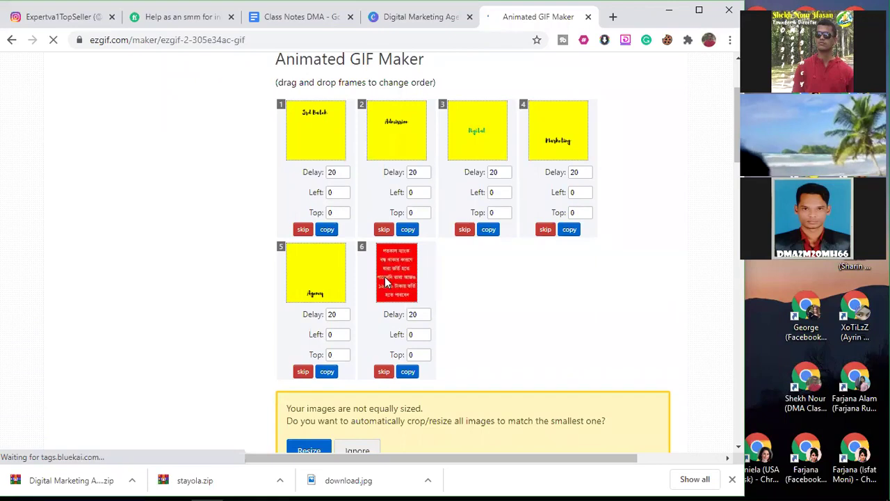
pyautogui.click(384, 372)
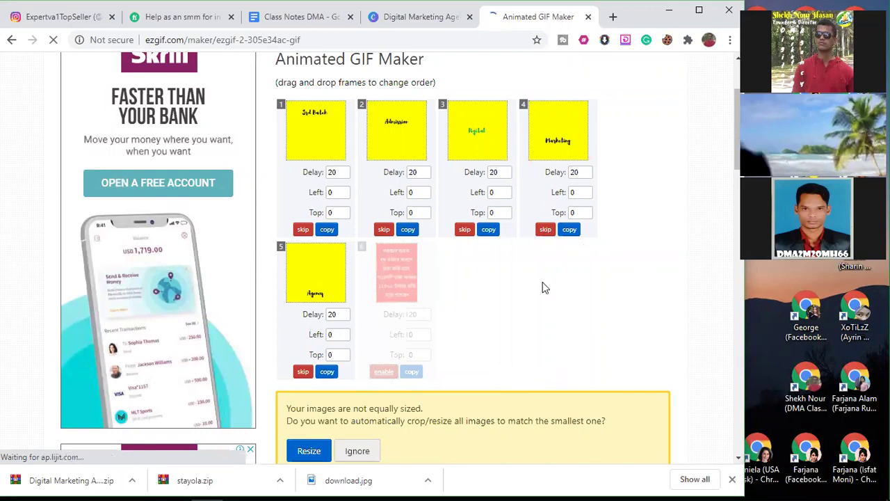
# Examine the frame range, delay time, gravity, loop count and effects settings for the GIF.
pyautogui.scroll(-3, 543, 271)
pyautogui.scroll(-1, 365, 334)
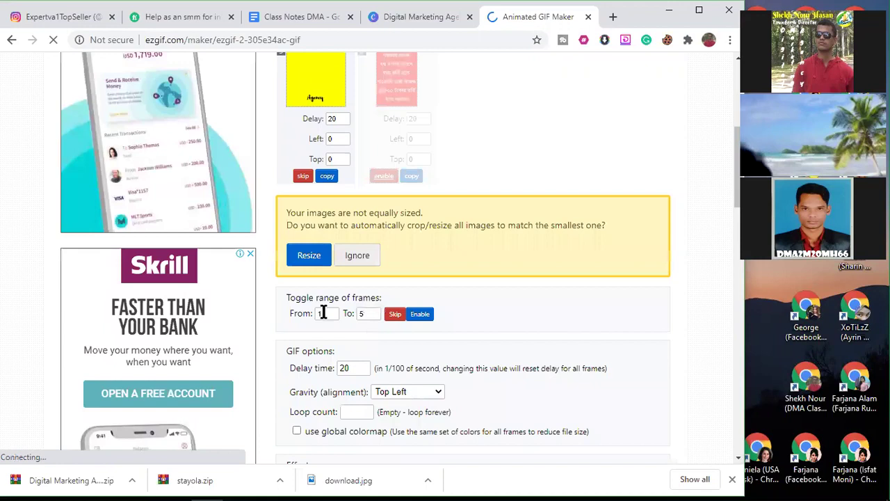
pyautogui.click(372, 313)
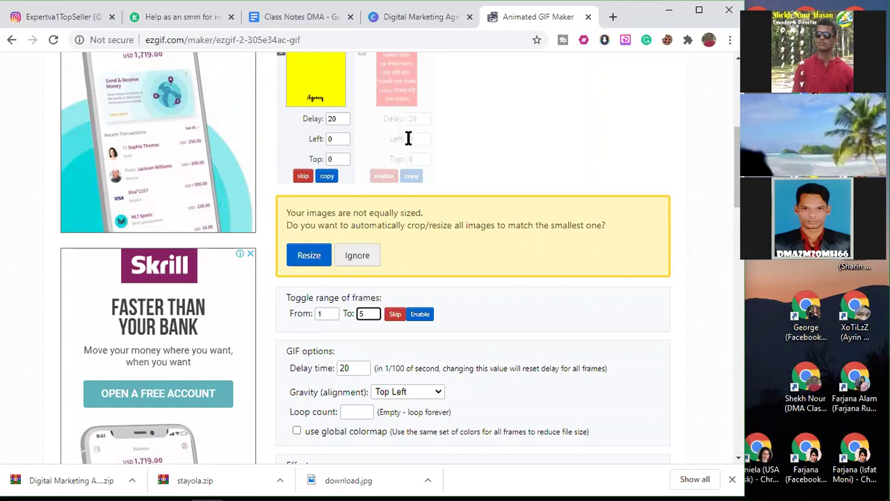
pyautogui.scroll(2, 403, 139)
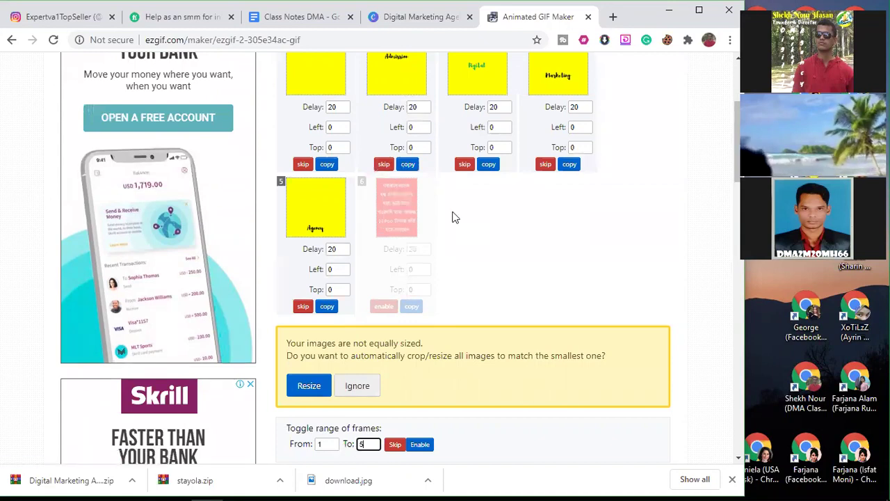
pyautogui.scroll(-1, 464, 388)
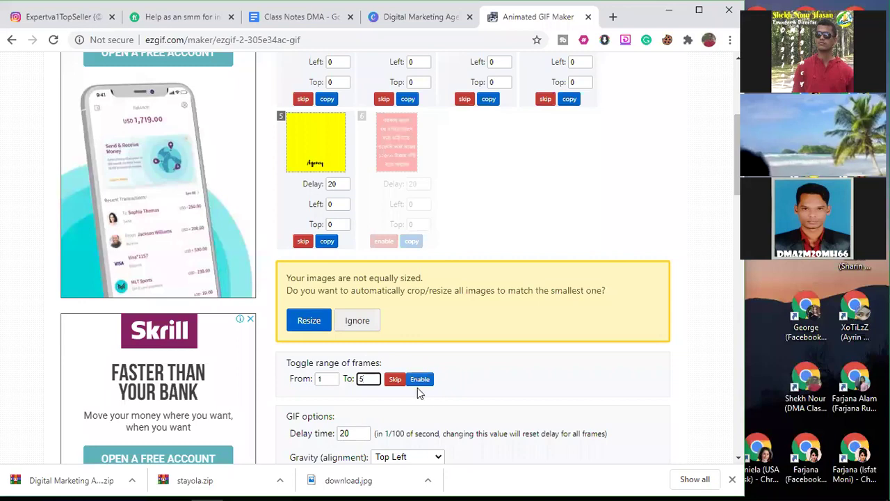
pyautogui.scroll(-2, 383, 374)
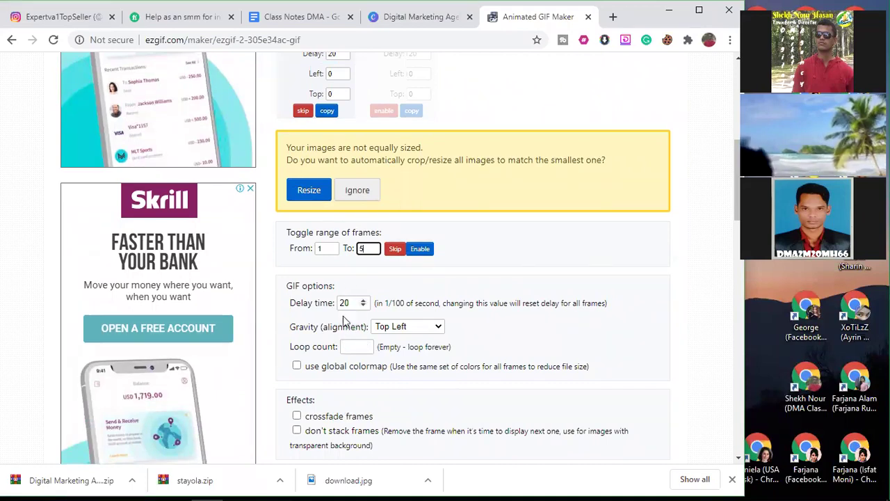
pyautogui.click(439, 331)
pyautogui.click(440, 331)
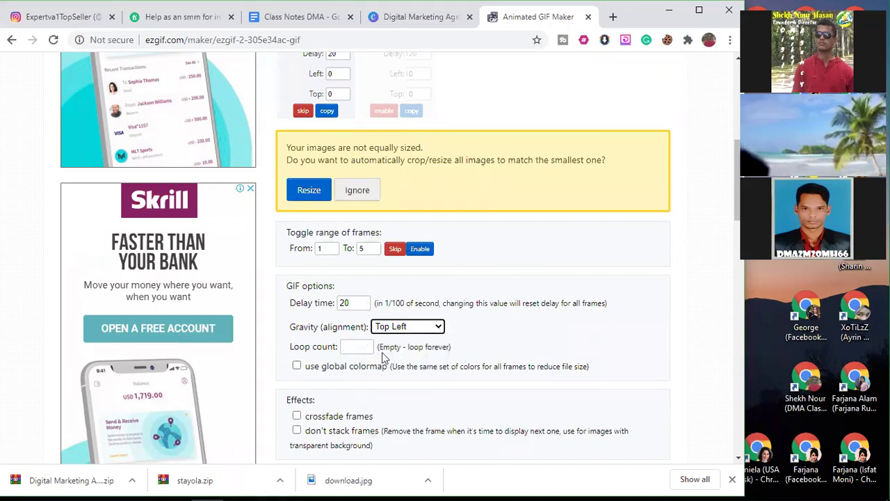
pyautogui.scroll(-3, 386, 355)
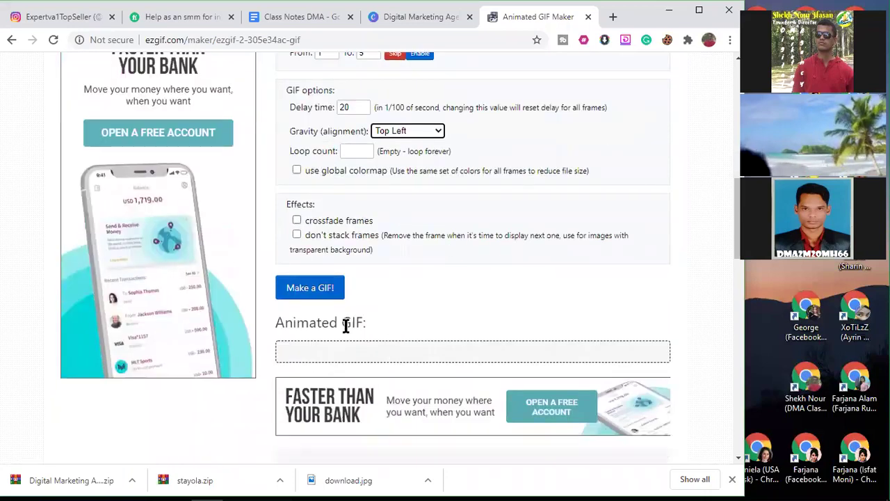
# Ignore the suggestion to crop or resize all images to match the smallest one.
pyautogui.scroll(1, 372, 139)
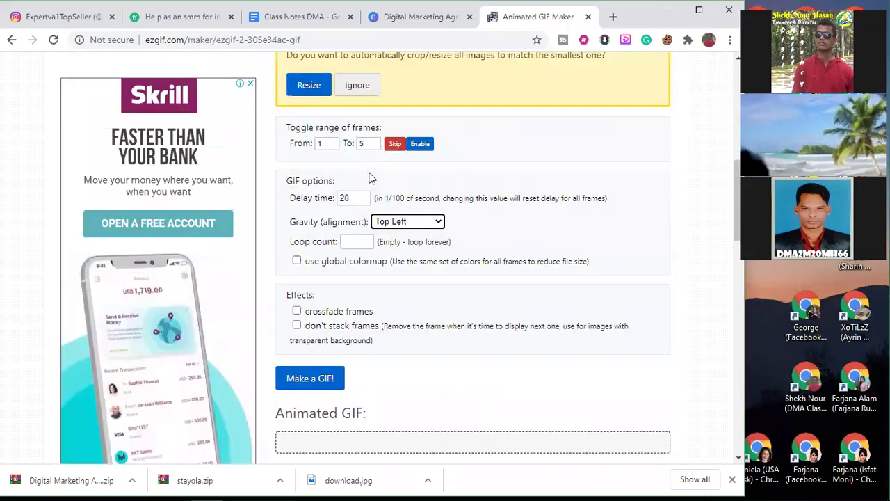
pyautogui.scroll(1, 376, 195)
pyautogui.scroll(2, 397, 209)
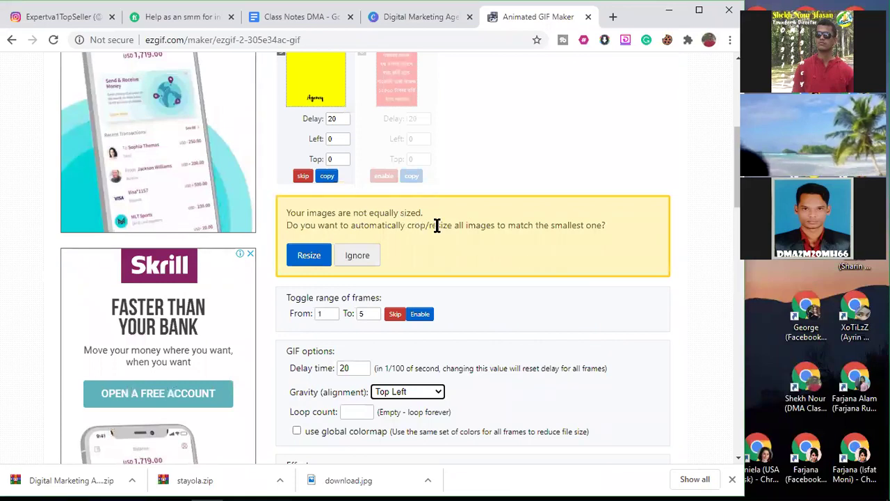
pyautogui.scroll(2, 411, 198)
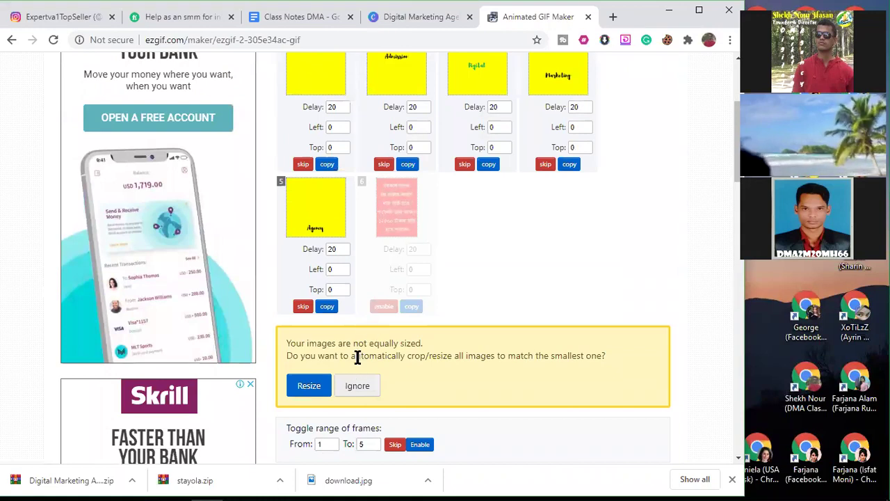
pyautogui.click(360, 391)
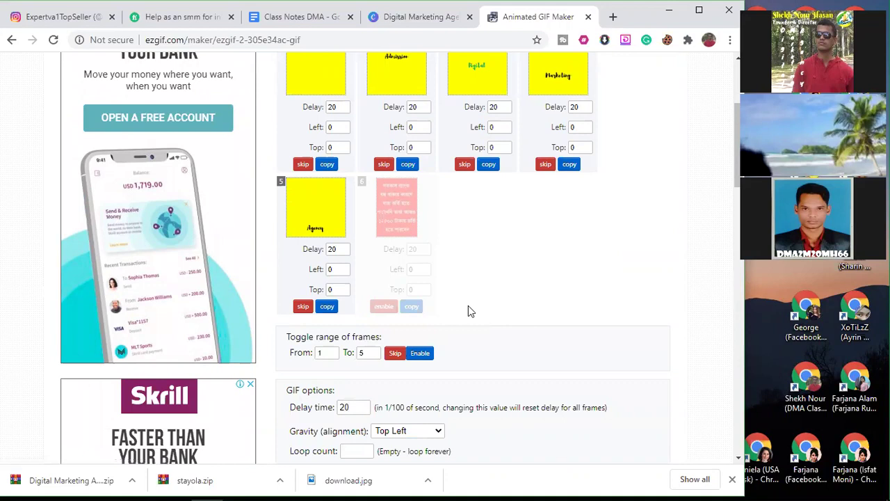
pyautogui.scroll(-1, 468, 307)
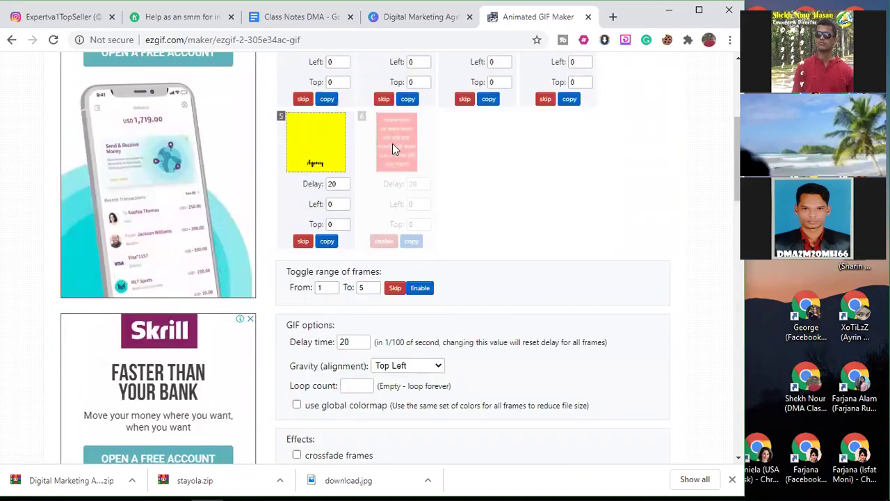
# Return to the upload page, choose only 1.png through 5.png from Downloads, and upload them to the GIF maker.
pyautogui.scroll(3, 422, 187)
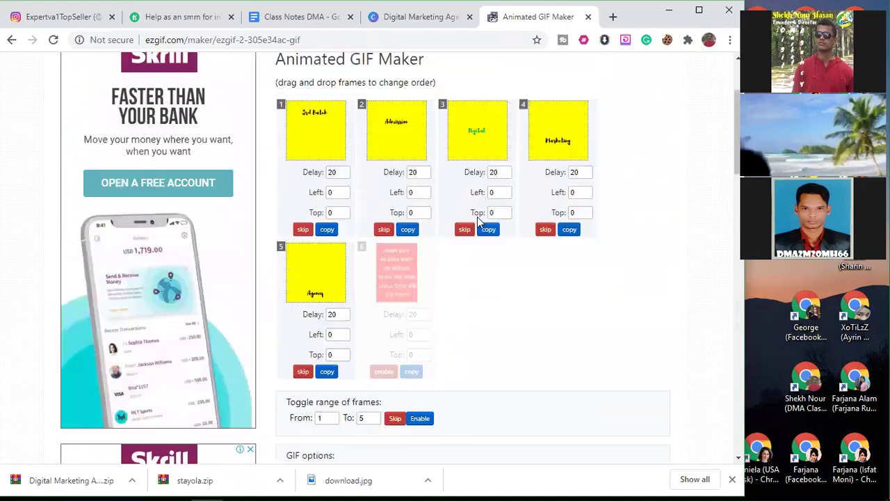
pyautogui.click(11, 39)
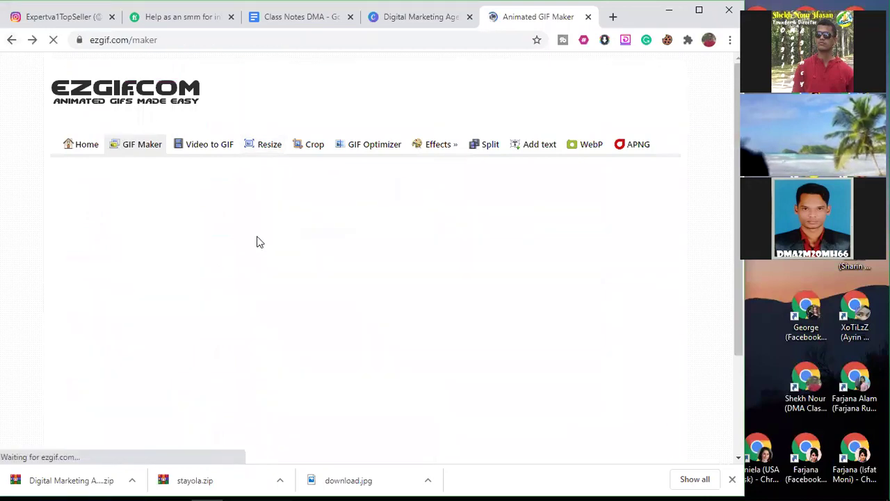
pyautogui.click(333, 262)
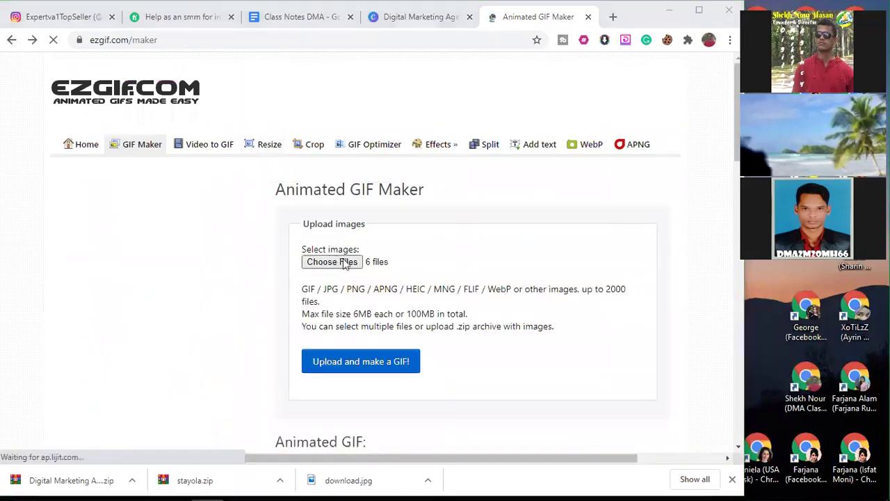
pyautogui.click(158, 192)
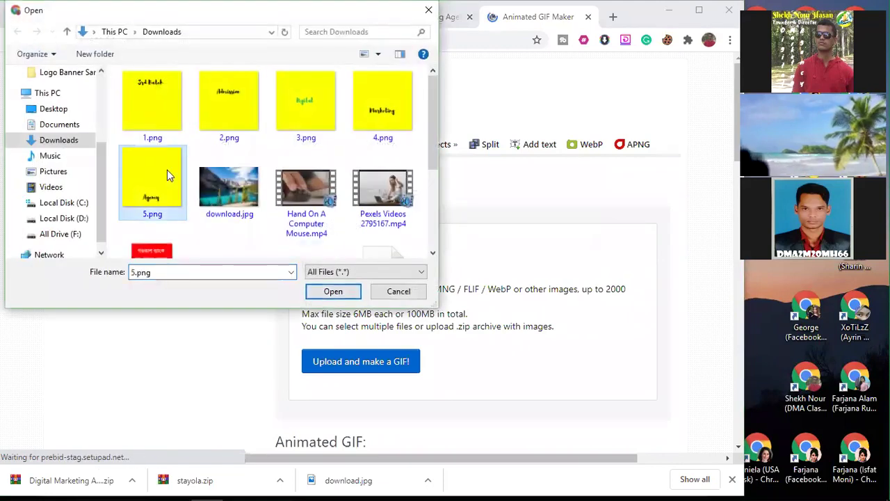
pyautogui.keyDown('ctrl'); pyautogui.click(158, 111); pyautogui.keyUp('ctrl')
pyautogui.keyDown('ctrl'); pyautogui.click(219, 114); pyautogui.keyUp('ctrl')
pyautogui.keyDown('ctrl'); pyautogui.click(306, 111); pyautogui.keyUp('ctrl')
pyautogui.keyDown('ctrl'); pyautogui.click(383, 115); pyautogui.keyUp('ctrl')
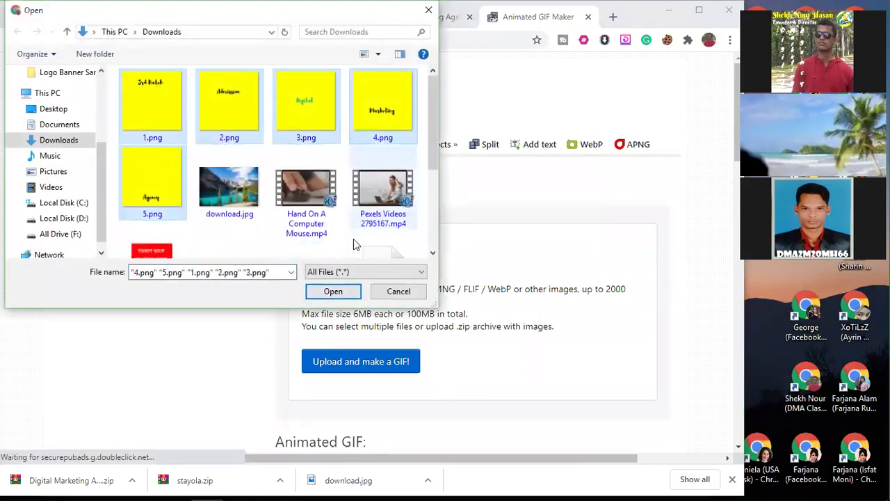
pyautogui.click(339, 292)
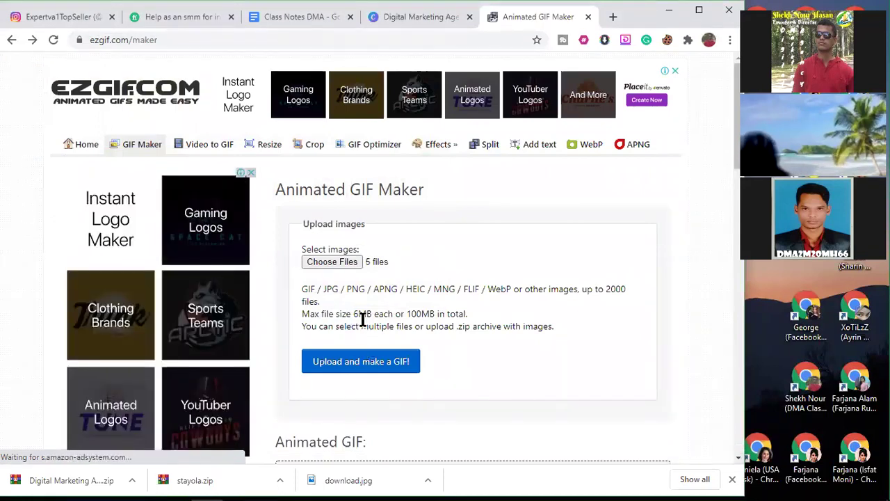
pyautogui.click(409, 369)
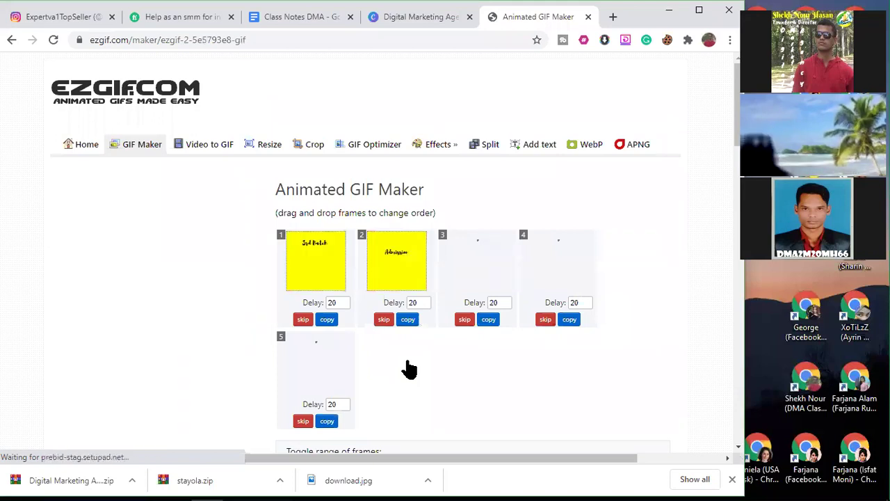
# Generate the animated GIF from the five frames with the default delay time of 20 and preview it.
pyautogui.scroll(-4, 403, 355)
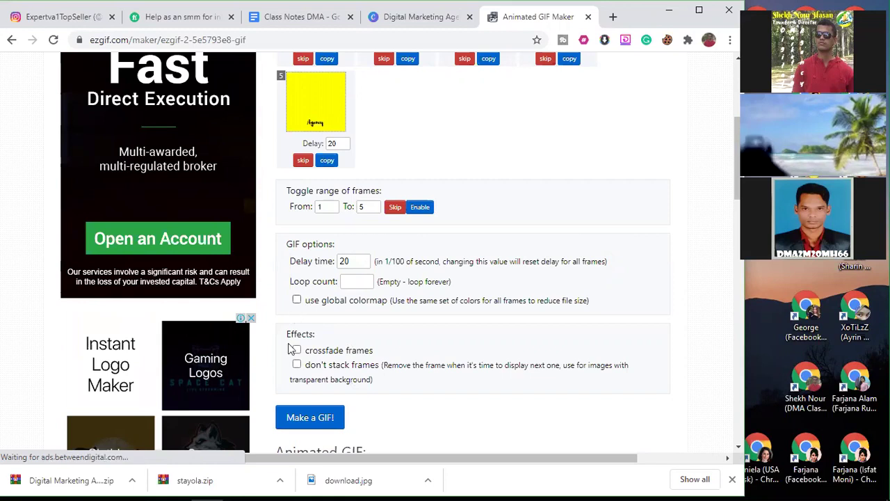
pyautogui.scroll(-2, 327, 304)
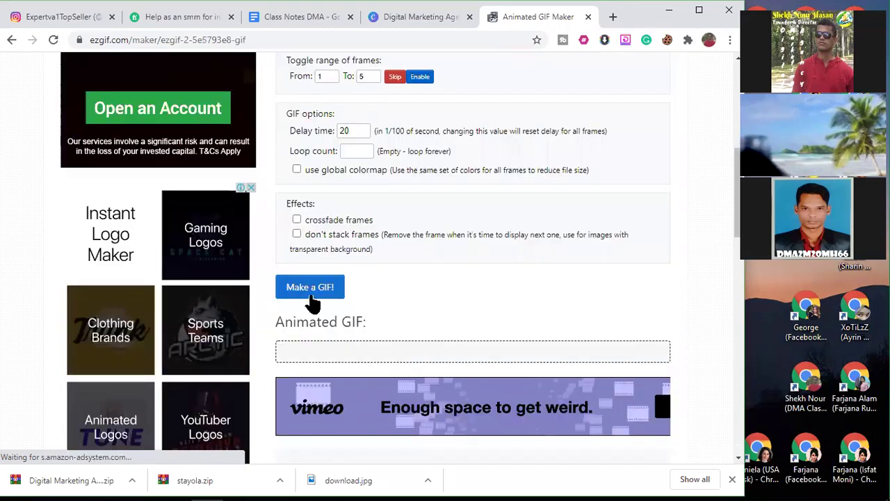
pyautogui.click(313, 288)
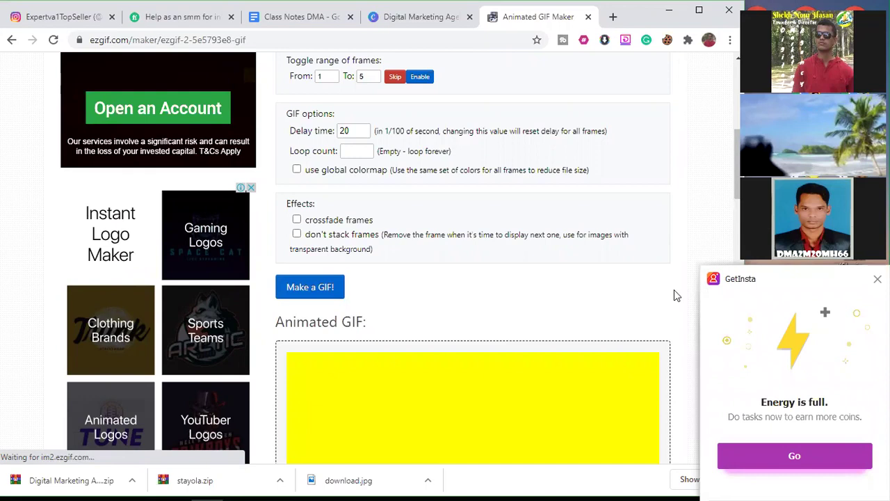
pyautogui.scroll(-5, 517, 303)
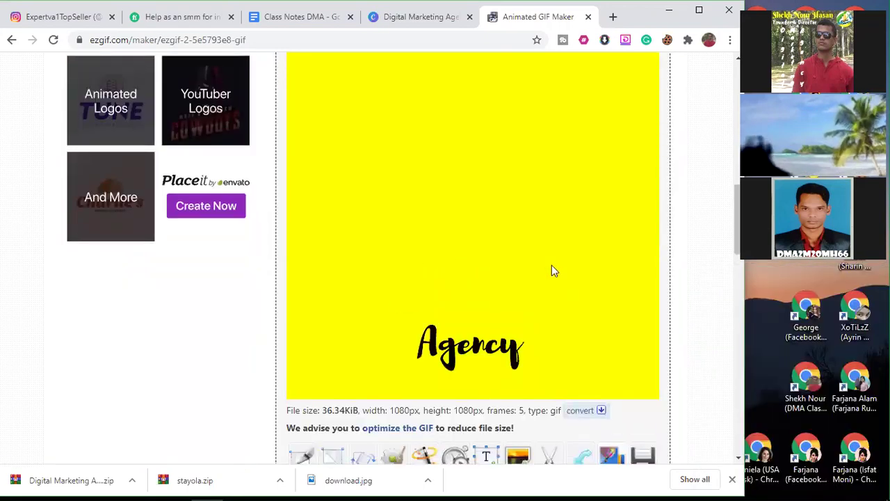
# Set the GIF's overall delay time to 35, regenerate the animation and review its playback.
pyautogui.scroll(8, 549, 256)
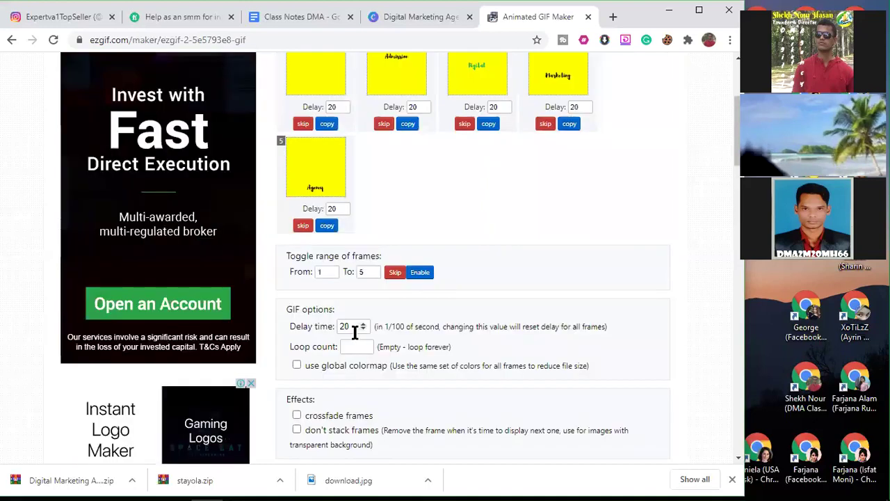
pyautogui.click(354, 329)
pyautogui.doubleClick(363, 324)
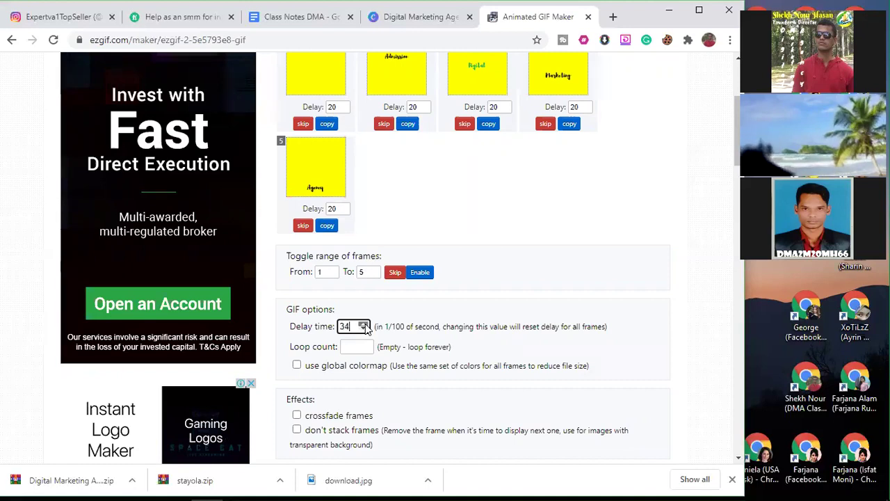
pyautogui.scroll(-5, 364, 328)
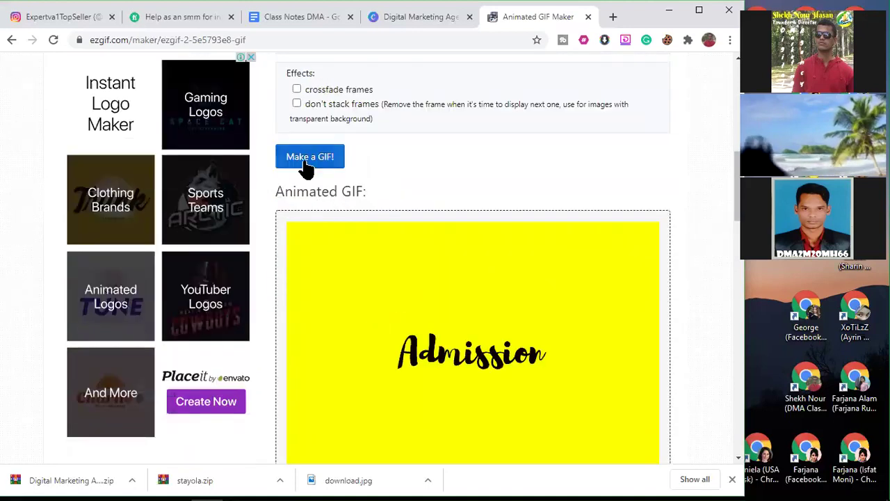
pyautogui.click(309, 161)
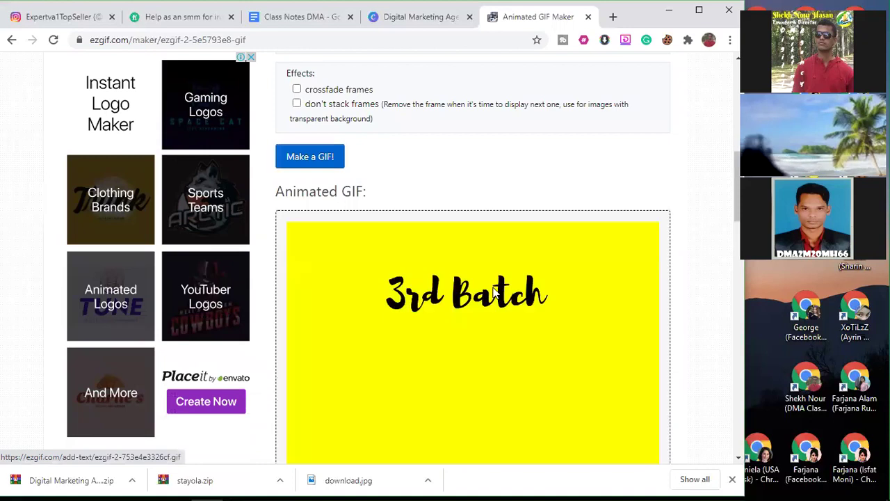
pyautogui.scroll(-2, 677, 222)
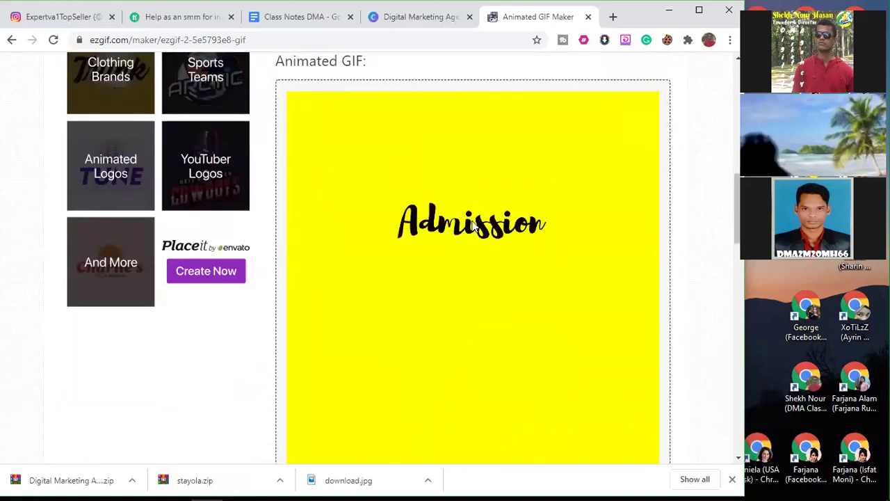
pyautogui.scroll(2, 675, 221)
pyautogui.scroll(2, 343, 201)
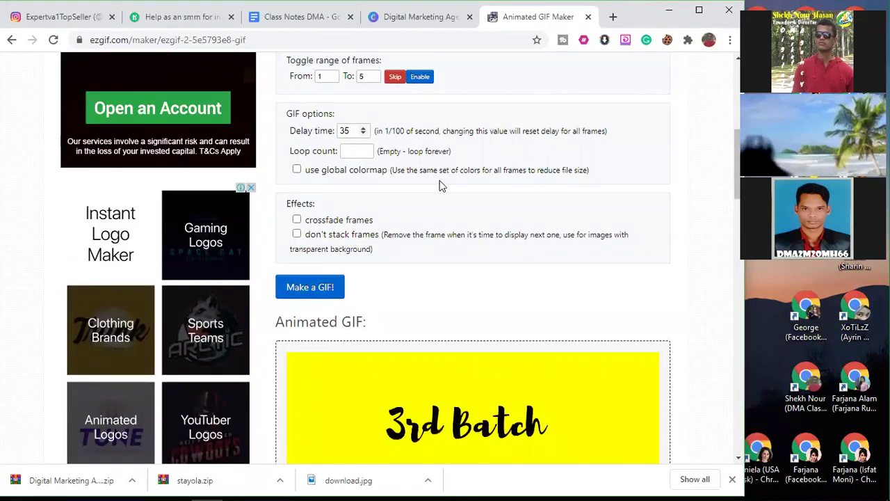
pyautogui.scroll(-5, 439, 185)
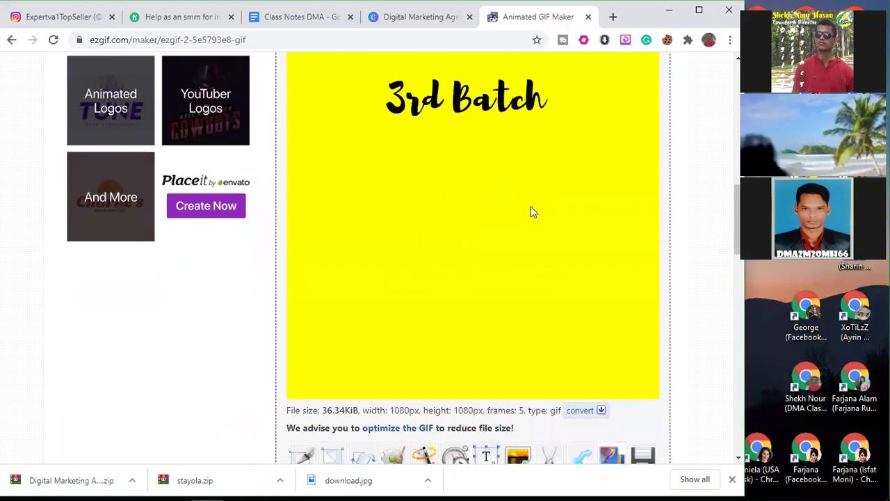
# Lower the overall delay time to 10, regenerate the GIF and check its playback speed.
pyautogui.scroll(6, 528, 209)
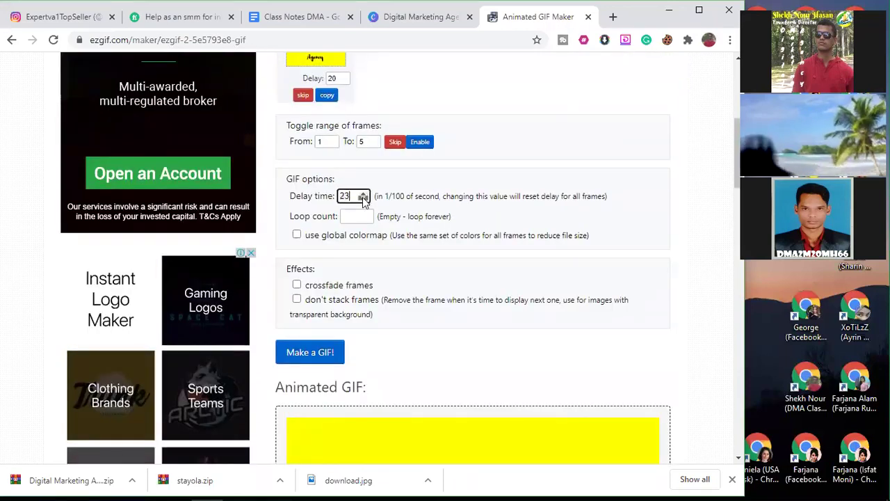
pyautogui.click(362, 199)
pyautogui.click(362, 199)
pyautogui.click(362, 199)
pyautogui.click(362, 199)
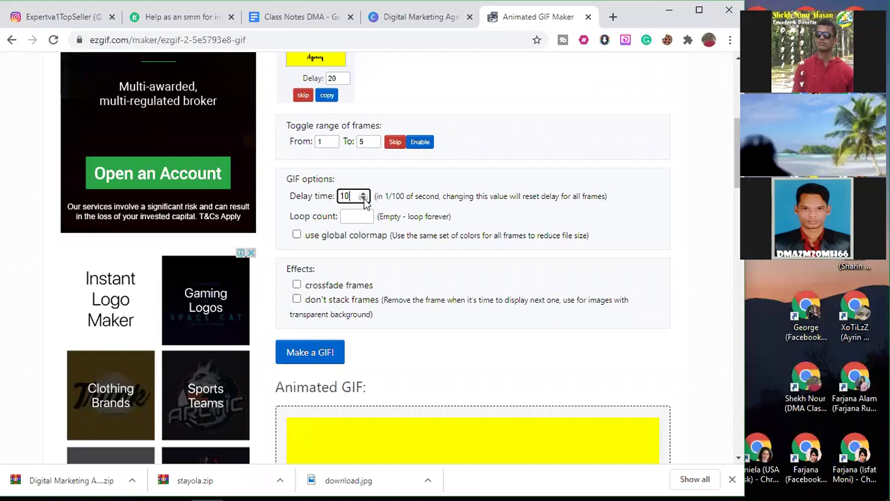
pyautogui.click(316, 351)
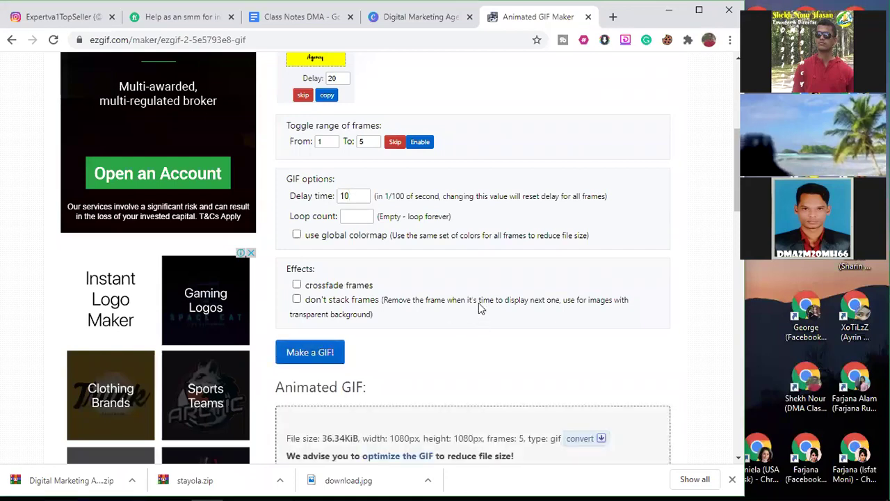
pyautogui.scroll(-2, 479, 303)
pyautogui.scroll(-3, 525, 240)
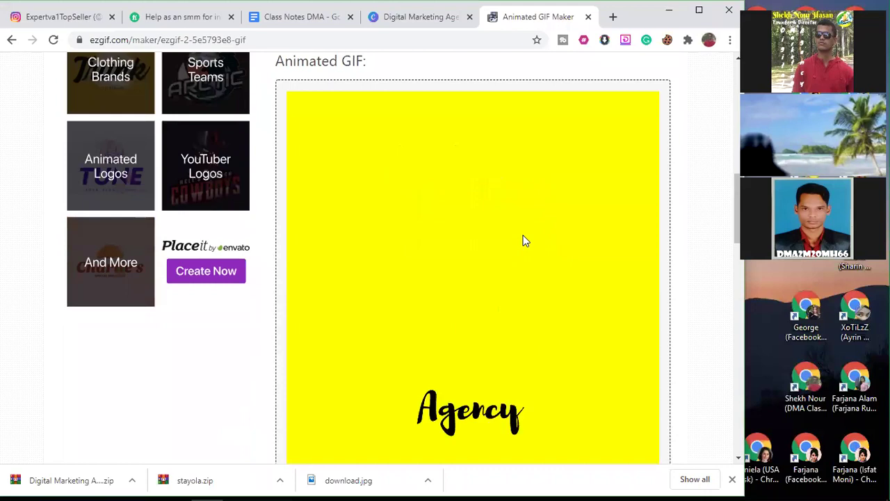
pyautogui.scroll(-3, 523, 236)
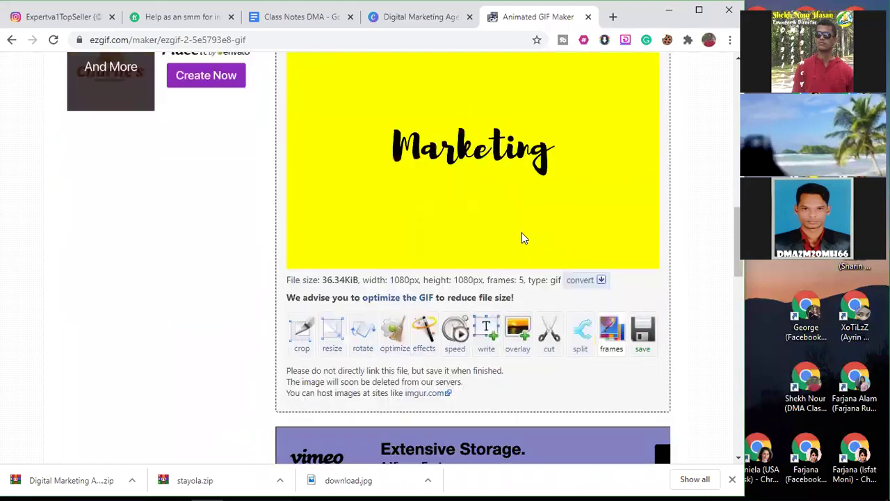
# Set the overall delay time to 70, regenerate the GIF and preview the animation.
pyautogui.scroll(2, 519, 236)
pyautogui.scroll(6, 519, 237)
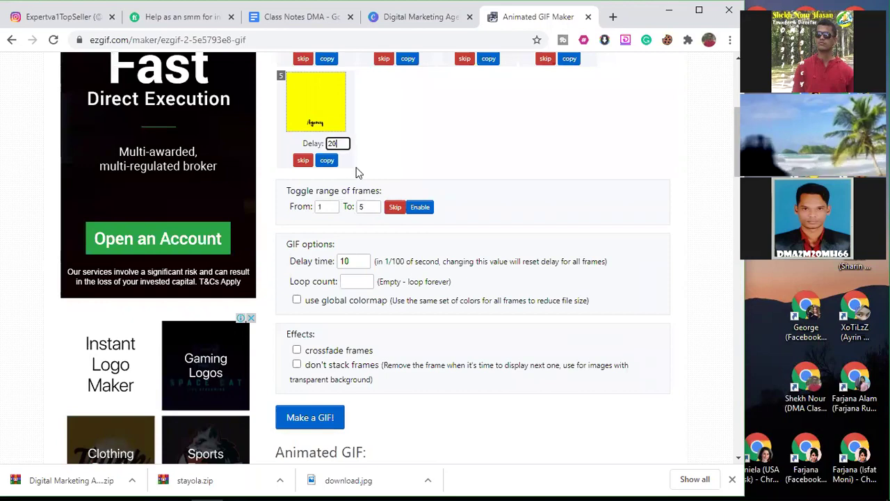
pyautogui.scroll(4, 374, 229)
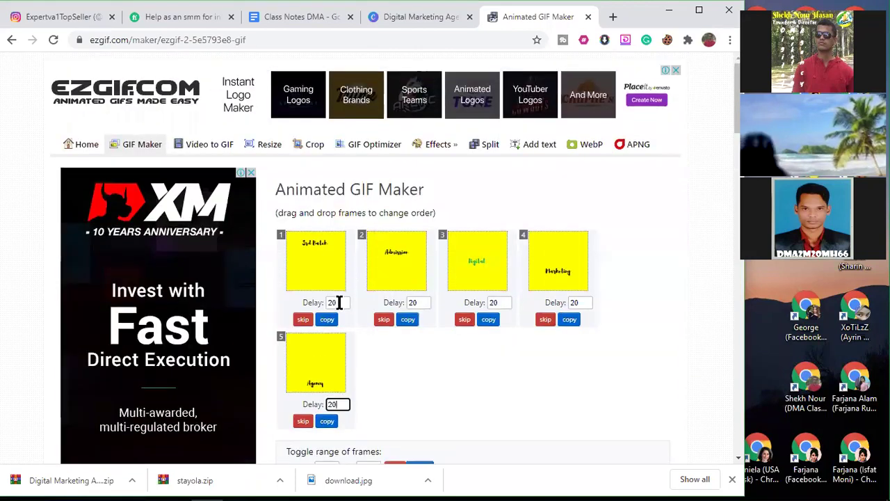
pyautogui.scroll(-4, 567, 329)
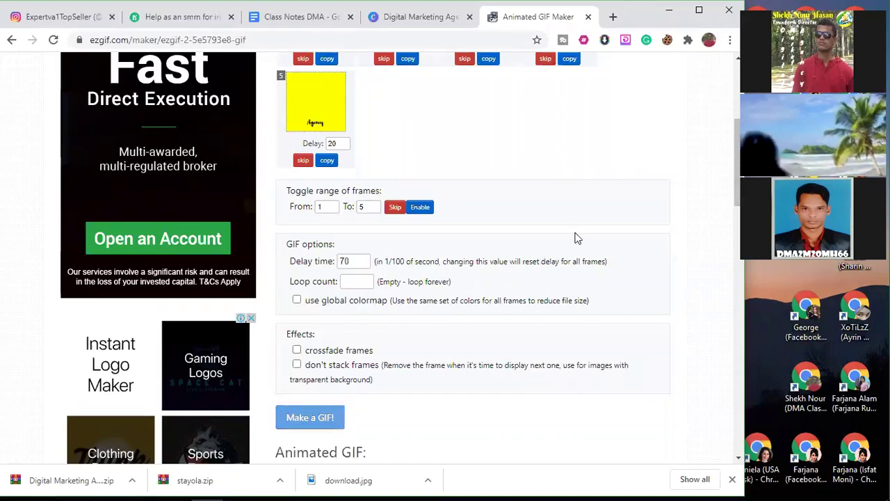
pyautogui.scroll(-3, 574, 230)
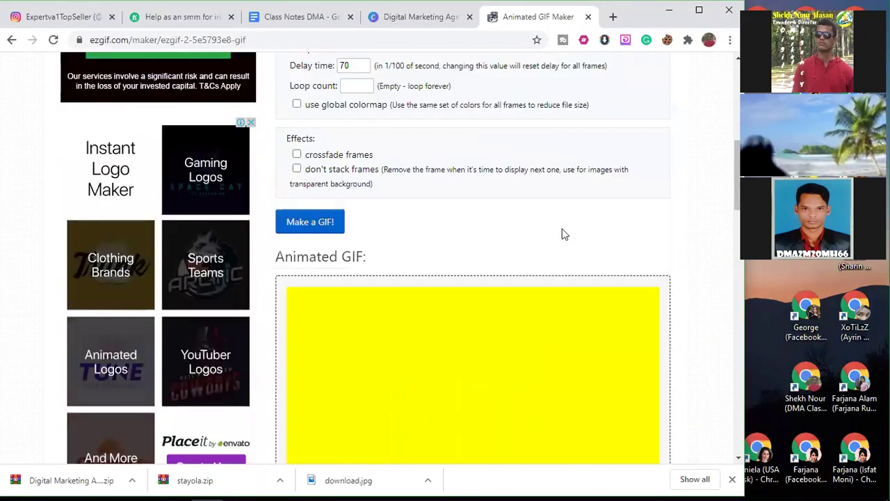
pyautogui.scroll(-2, 564, 233)
pyautogui.scroll(-2, 562, 224)
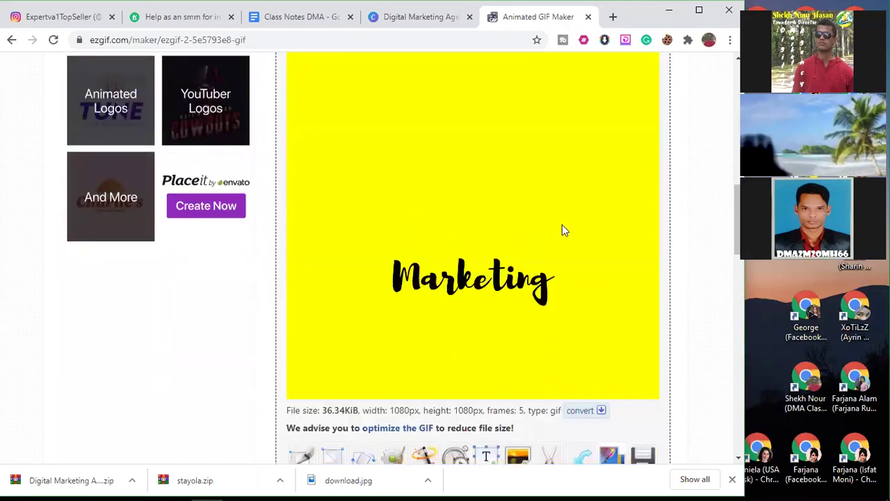
# Raise the overall delay time to 101 and regenerate the animated GIF.
pyautogui.scroll(1, 551, 216)
pyautogui.scroll(6, 452, 202)
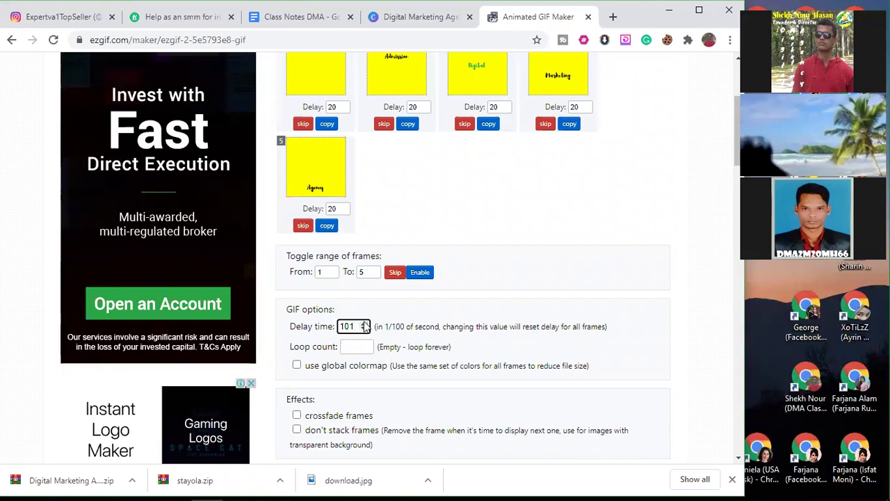
pyautogui.scroll(-5, 406, 320)
pyautogui.click(306, 159)
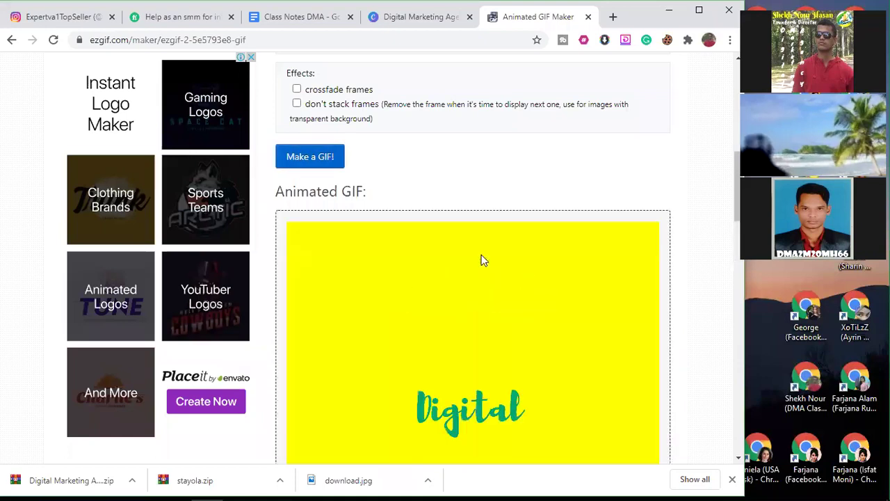
# Set the individual delay of all five frames to 30.
pyautogui.scroll(5, 484, 256)
pyautogui.scroll(3, 483, 256)
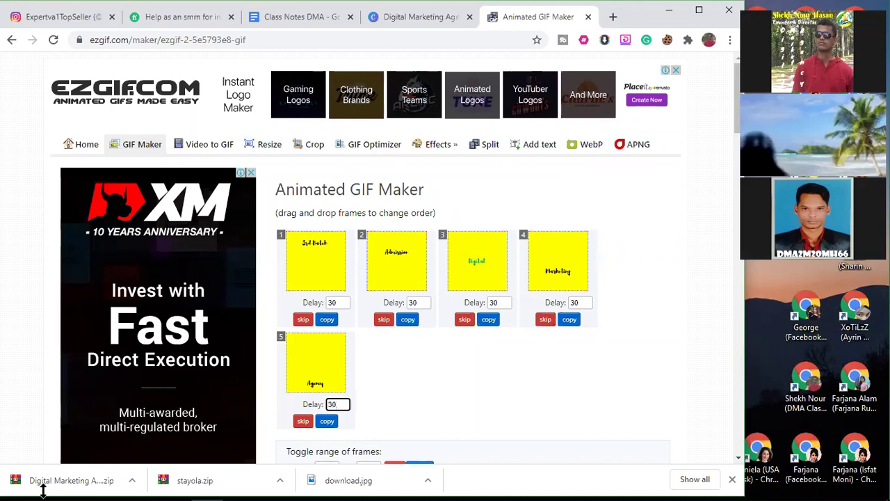
pyautogui.scroll(-3, 392, 282)
pyautogui.scroll(-2, 357, 321)
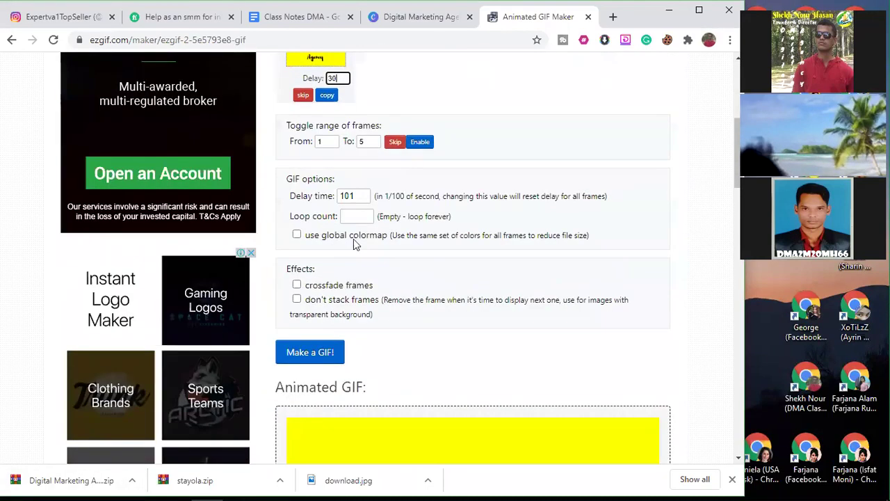
# Enable the crossfade frames effect with its default fader settings and regenerate the animated GIF.
pyautogui.click(297, 286)
pyautogui.scroll(-2, 383, 342)
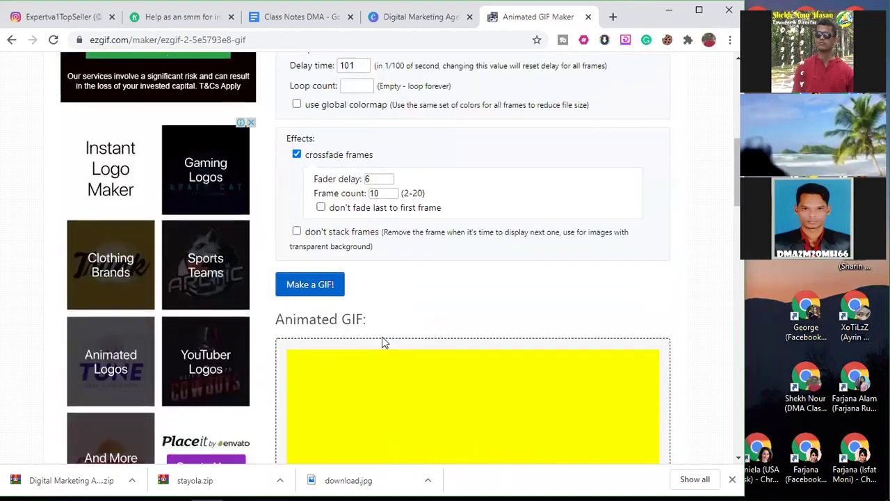
pyautogui.scroll(-3, 452, 265)
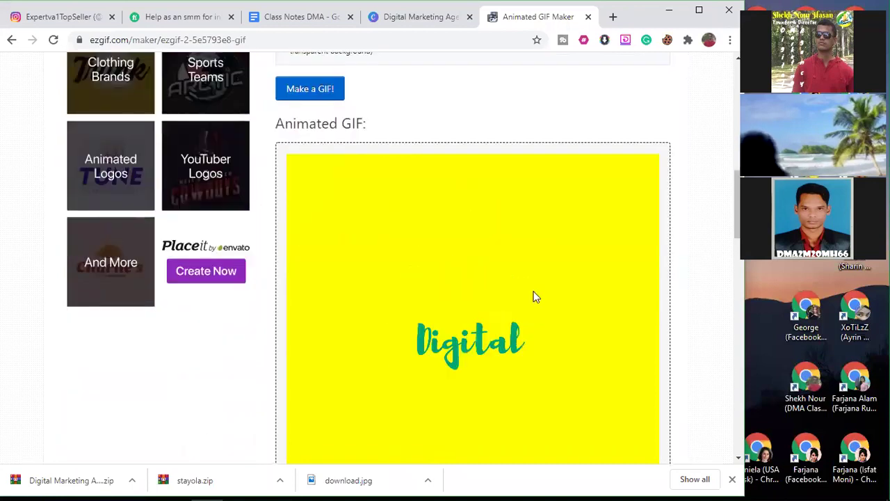
pyautogui.click(309, 100)
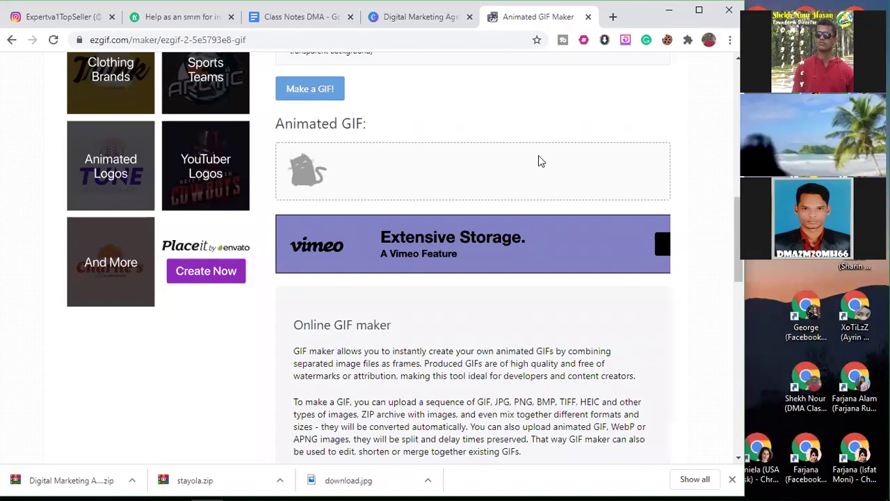
# Examine the regenerated GIF's preview along with its delay, fader and frame count settings.
pyautogui.scroll(-1, 533, 204)
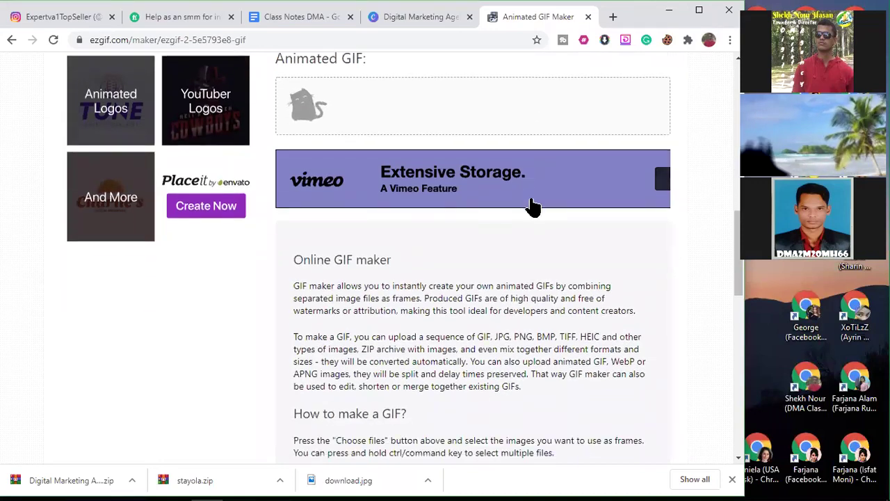
pyautogui.scroll(-7, 529, 202)
pyautogui.scroll(12, 533, 181)
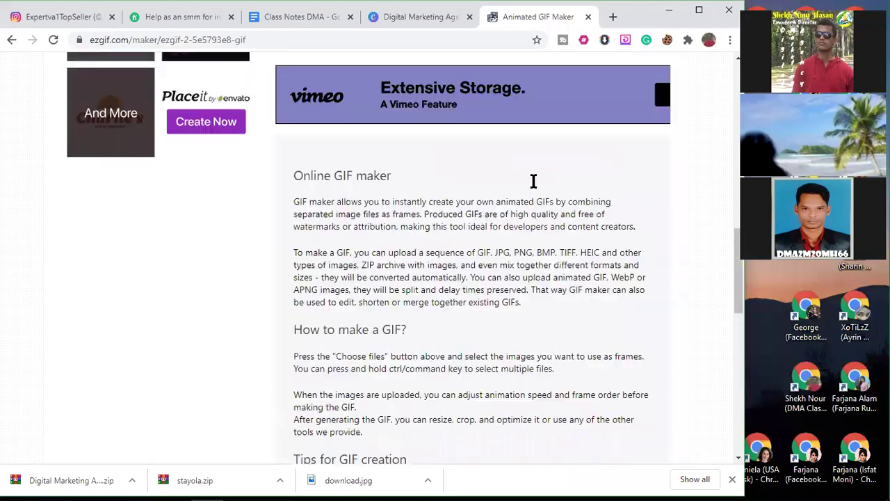
pyautogui.scroll(3, 533, 180)
pyautogui.scroll(-6, 533, 188)
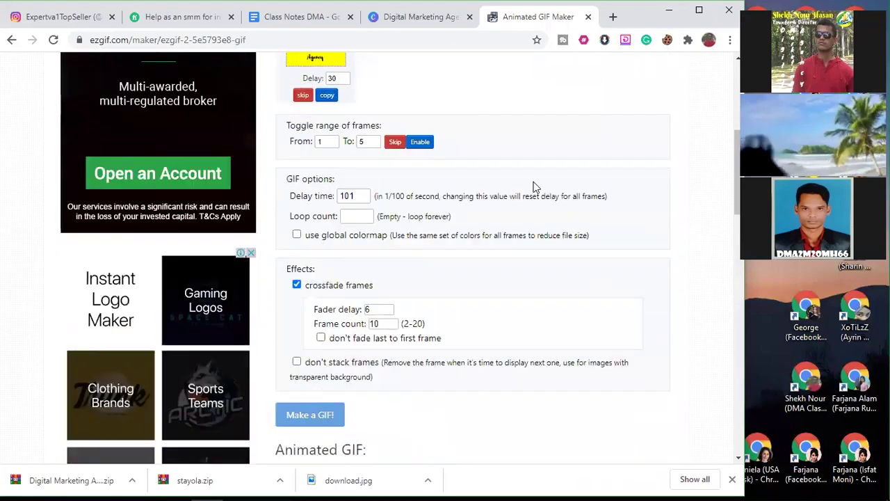
pyautogui.scroll(-9, 533, 195)
pyautogui.scroll(4, 530, 180)
pyautogui.scroll(10, 531, 180)
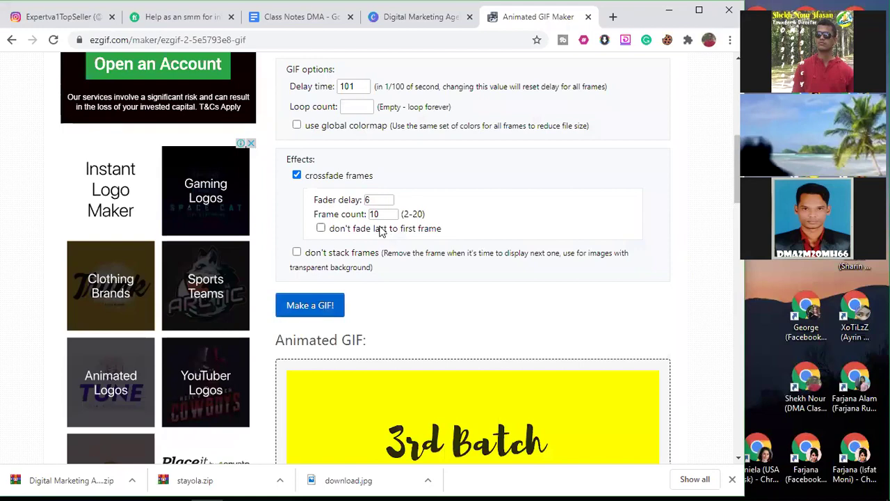
pyautogui.scroll(-4, 628, 188)
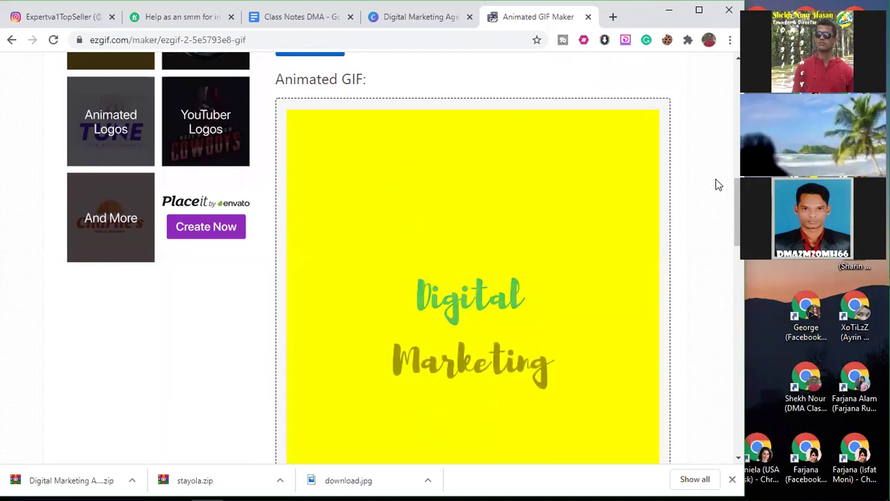
pyautogui.scroll(3, 539, 187)
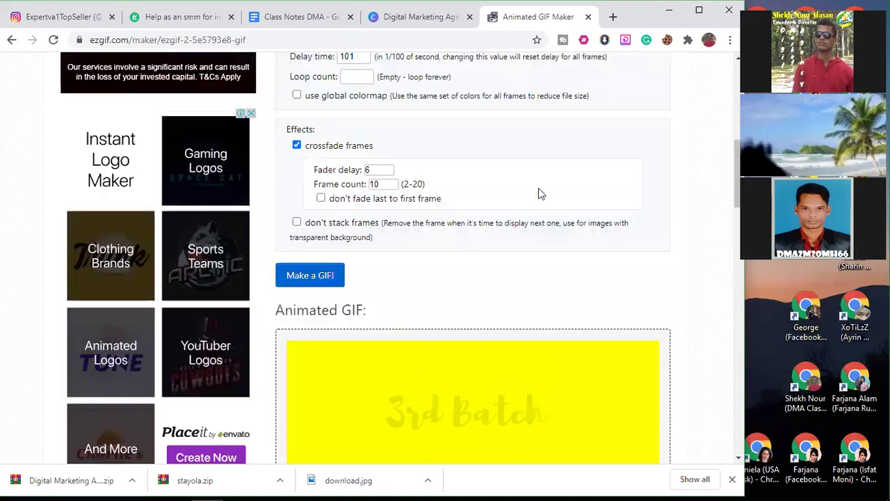
pyautogui.scroll(1, 541, 194)
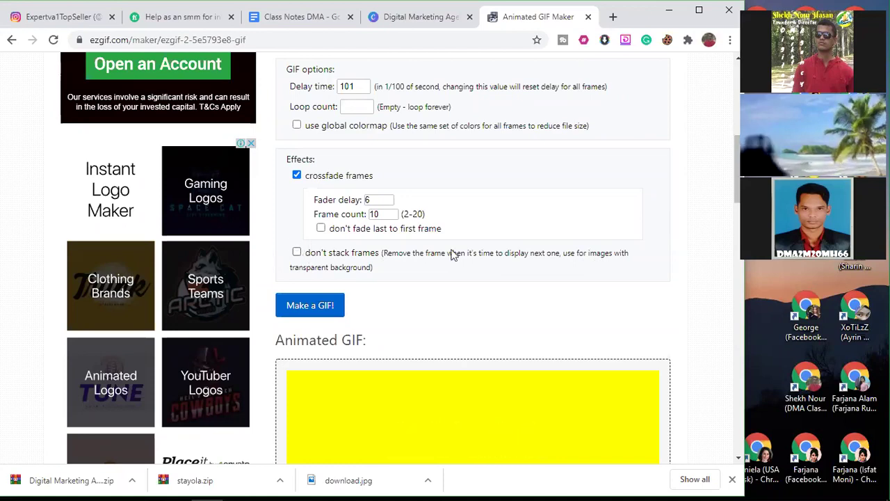
pyautogui.scroll(-2, 452, 254)
pyautogui.scroll(4, 573, 249)
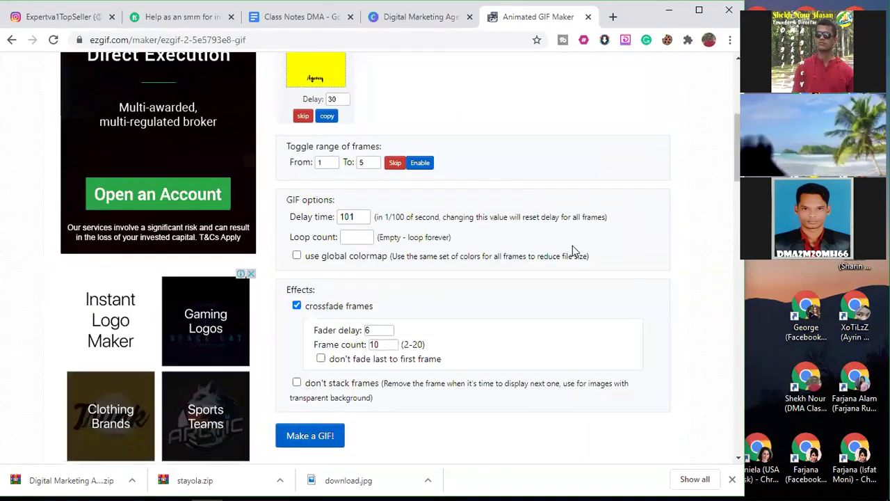
pyautogui.scroll(3, 573, 250)
# Open the speed tool for the generated GIF and set the speed to 200 % of current speed.
pyautogui.scroll(-13, 565, 256)
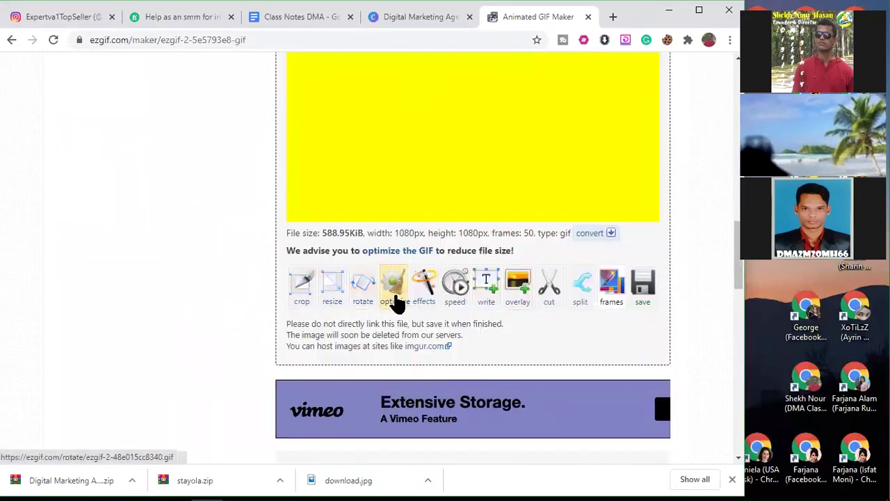
pyautogui.click(454, 299)
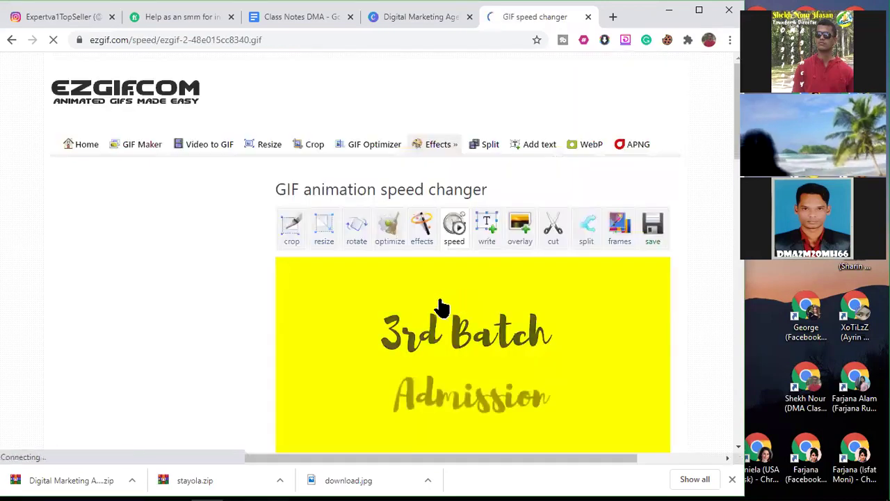
pyautogui.scroll(-5, 431, 311)
pyautogui.scroll(-1, 423, 316)
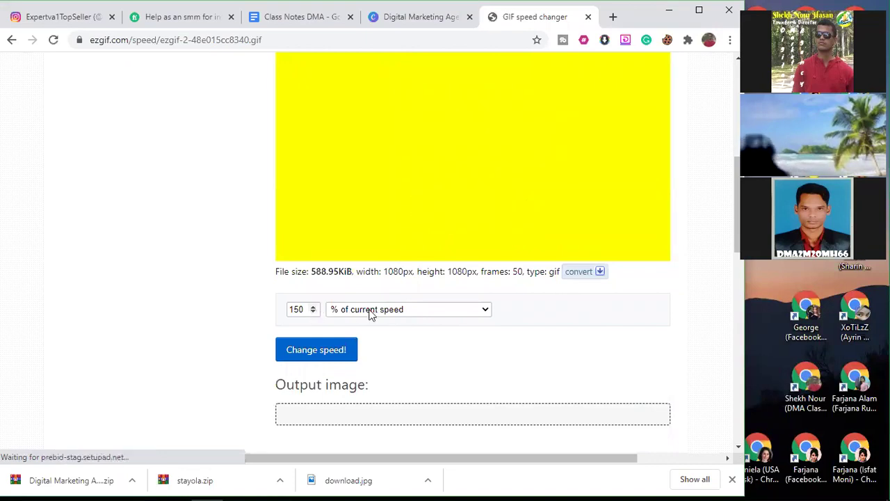
pyautogui.scroll(-3, 372, 320)
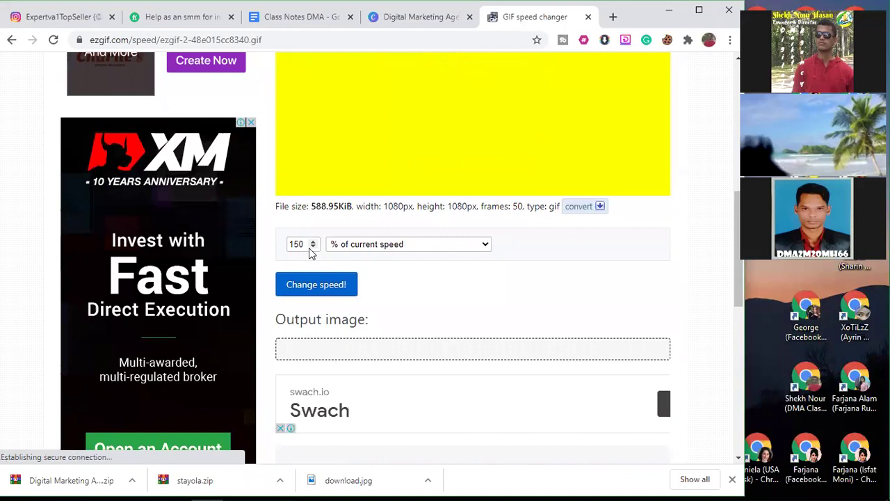
pyautogui.moveTo(313, 243); pyautogui.dragTo(313, 244)
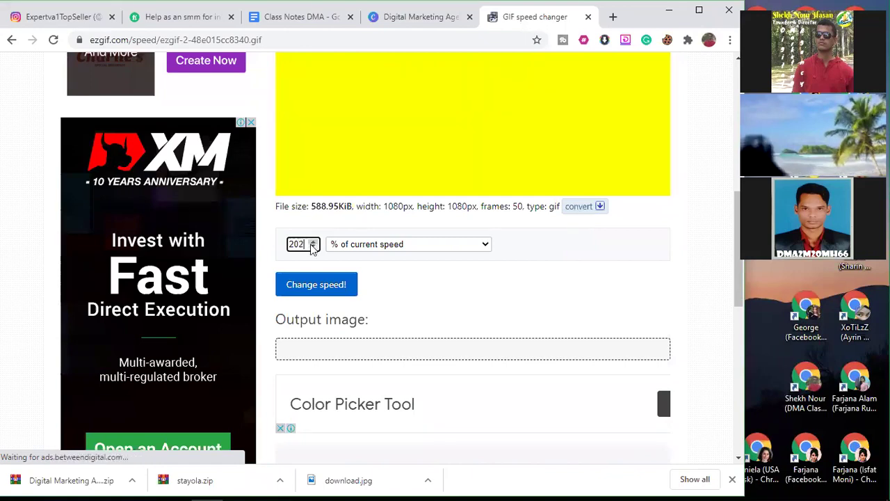
pyautogui.click(314, 248)
pyautogui.click(314, 248)
pyautogui.scroll(-1, 490, 274)
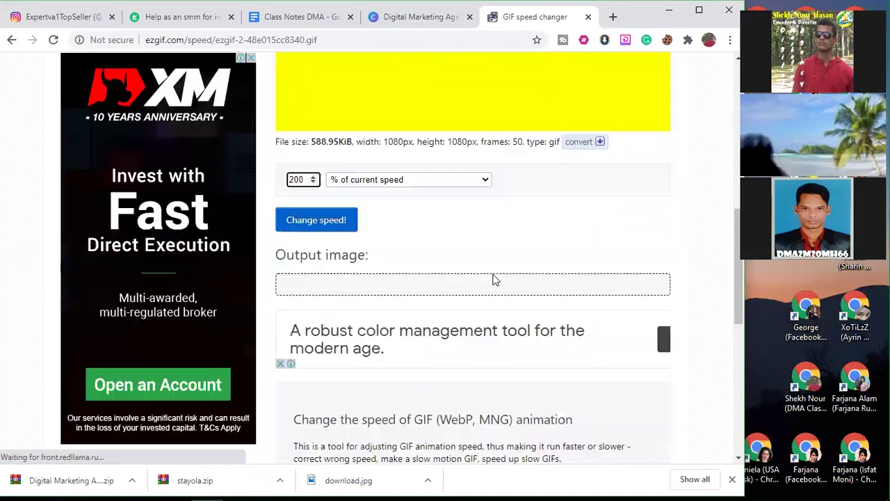
# Apply the speed change to generate the output image.
pyautogui.scroll(-8, 501, 274)
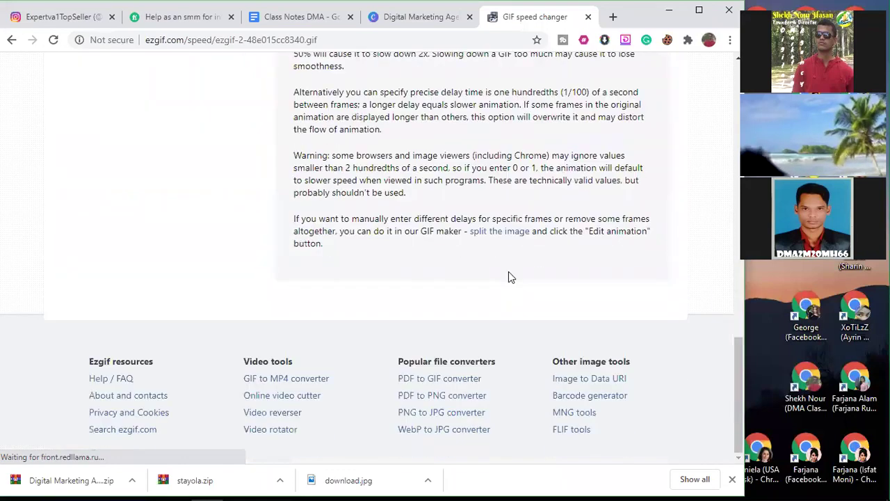
pyautogui.scroll(6, 538, 239)
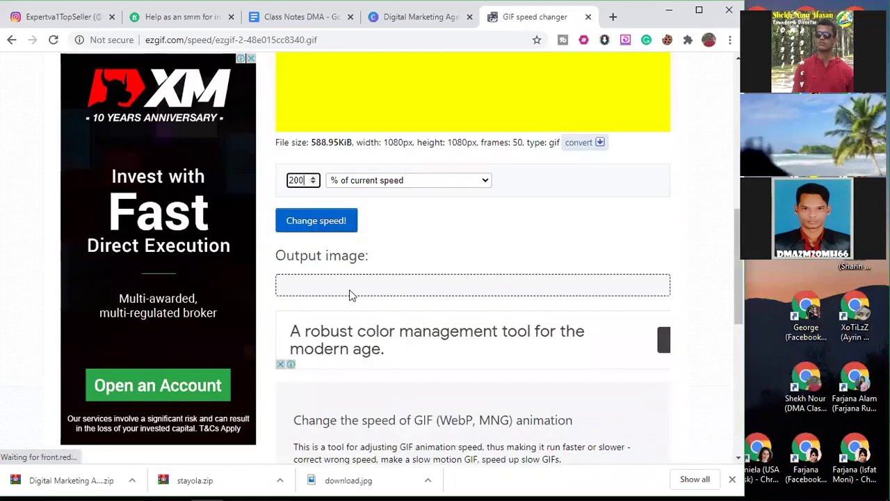
pyautogui.scroll(3, 341, 289)
pyautogui.click(309, 415)
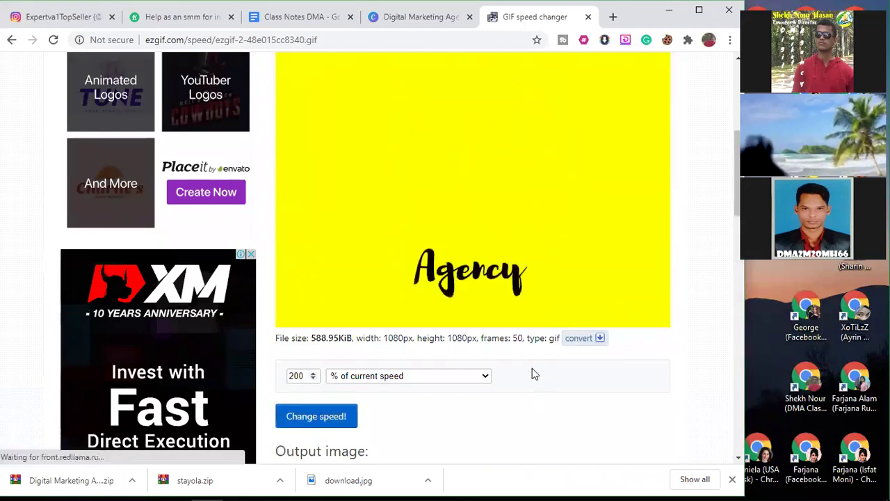
# Compare the playback of the speed-changed output image with the original GIF.
pyautogui.scroll(2, 532, 372)
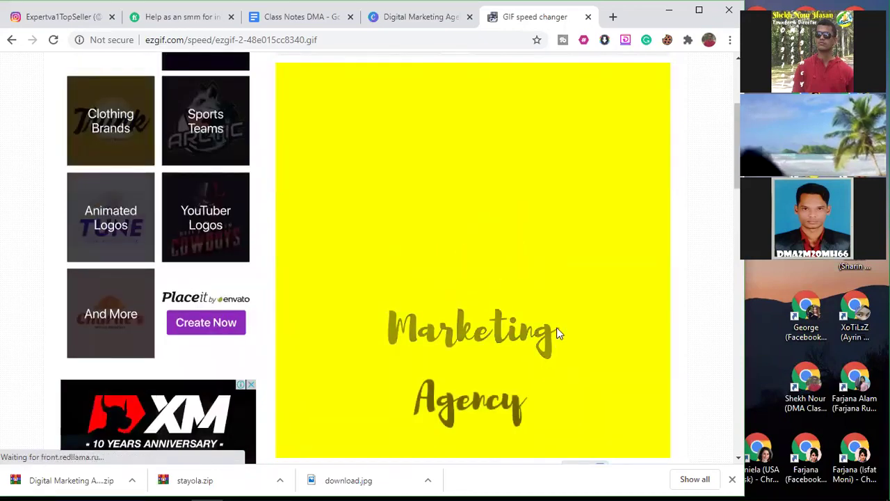
pyautogui.scroll(-2, 515, 327)
pyautogui.scroll(-10, 500, 317)
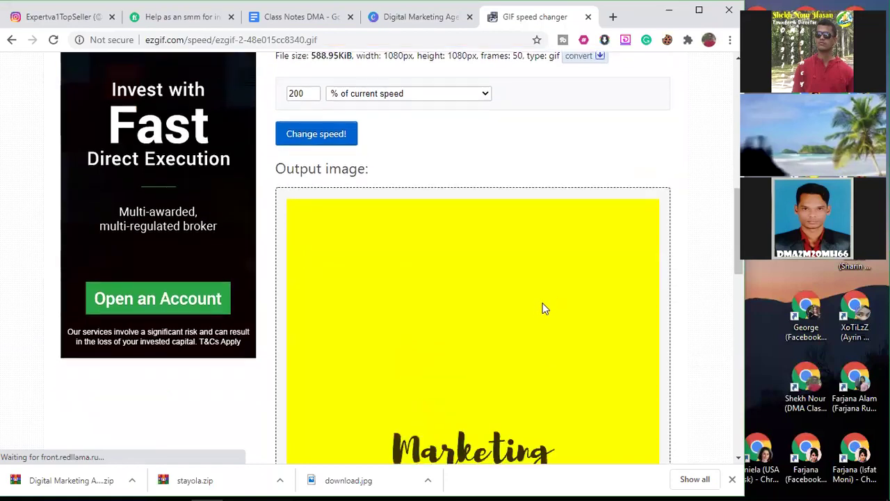
pyautogui.scroll(-1, 542, 305)
pyautogui.scroll(-3, 557, 306)
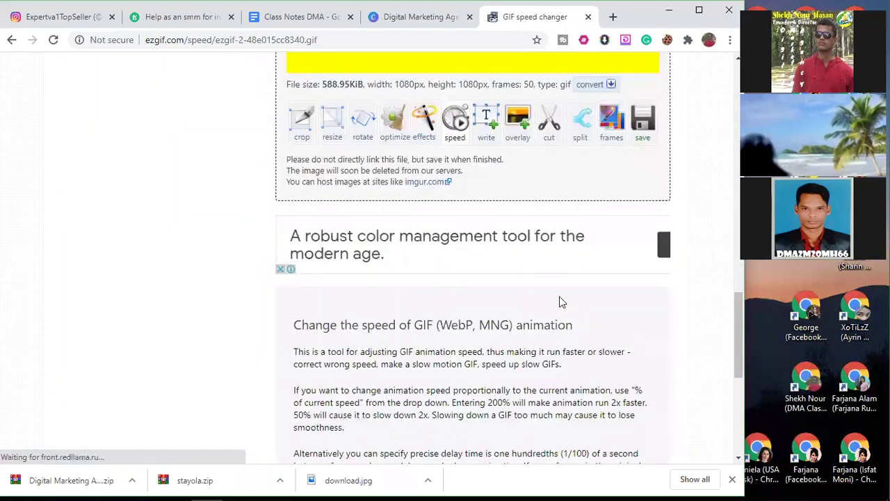
pyautogui.scroll(-1, 567, 304)
pyautogui.scroll(12, 584, 302)
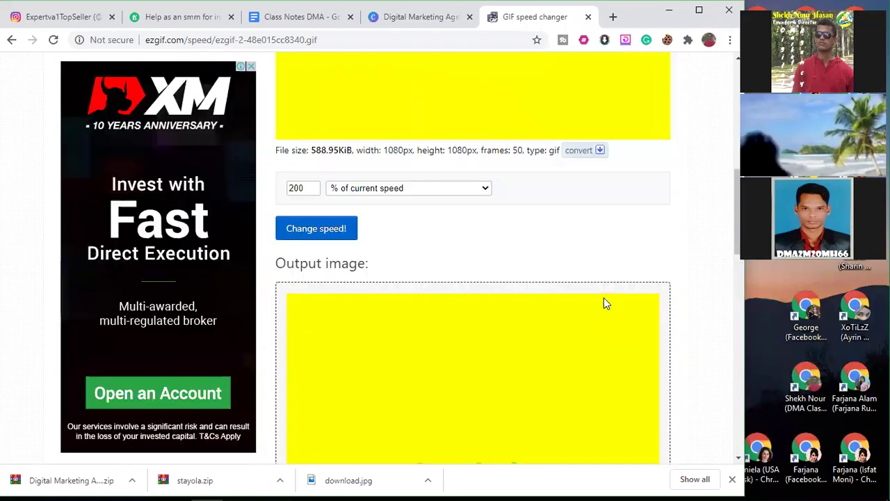
pyautogui.scroll(2, 604, 304)
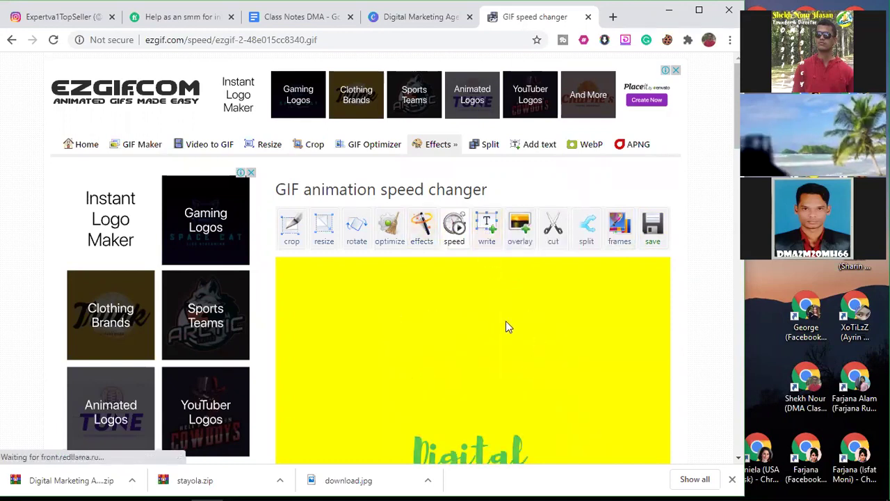
# Open the overlay tool for adding a watermark or logo to the GIF and examine its page and preview.
pyautogui.click(478, 235)
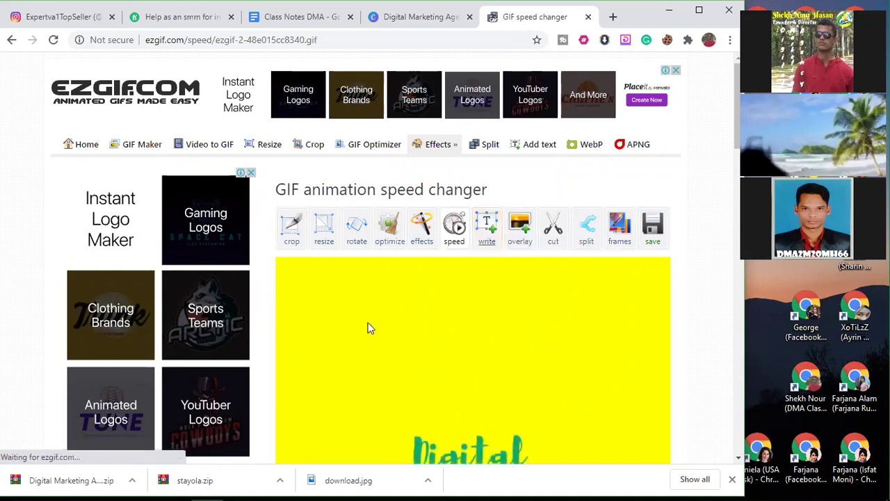
pyautogui.scroll(-2, 361, 335)
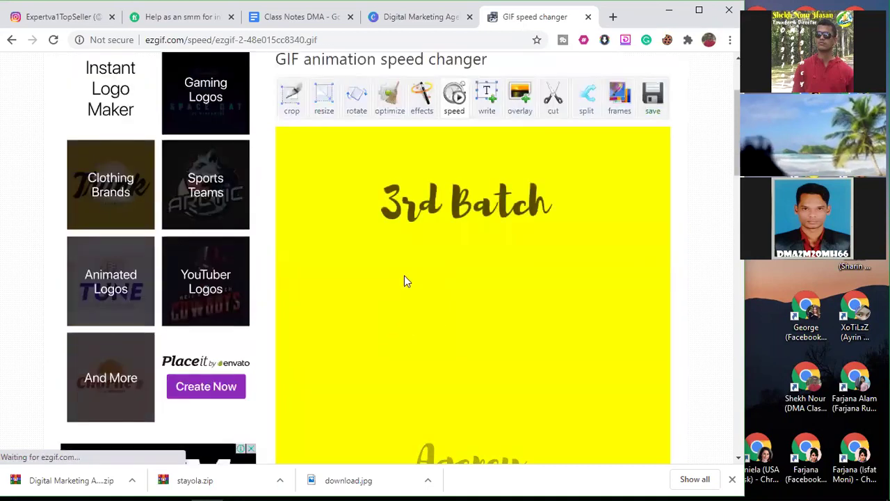
pyautogui.scroll(-3, 408, 306)
pyautogui.scroll(-2, 388, 292)
pyautogui.scroll(2, 386, 223)
pyautogui.scroll(-5, 431, 285)
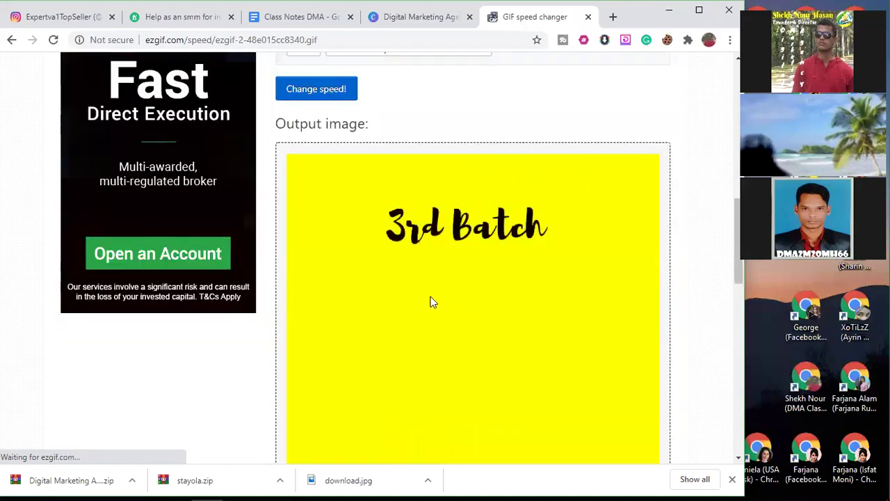
pyautogui.scroll(2, 579, 250)
pyautogui.scroll(8, 579, 235)
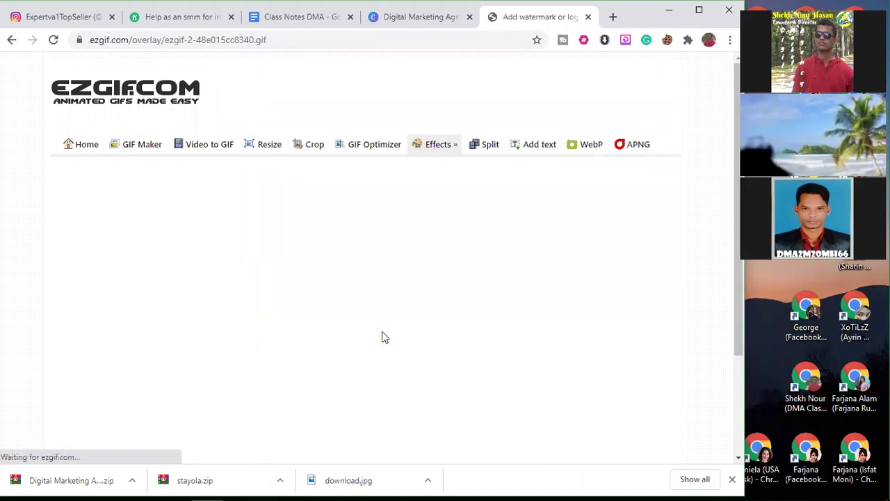
pyautogui.scroll(-6, 425, 335)
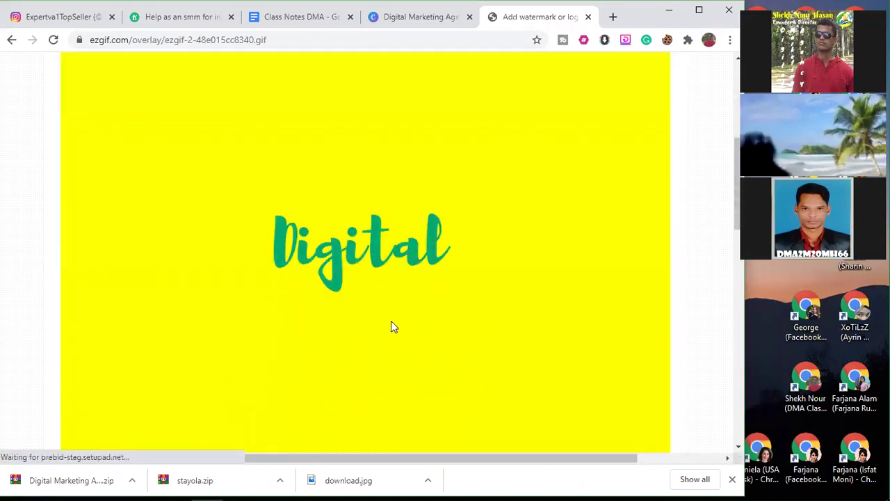
pyautogui.scroll(1, 384, 304)
pyautogui.scroll(4, 408, 264)
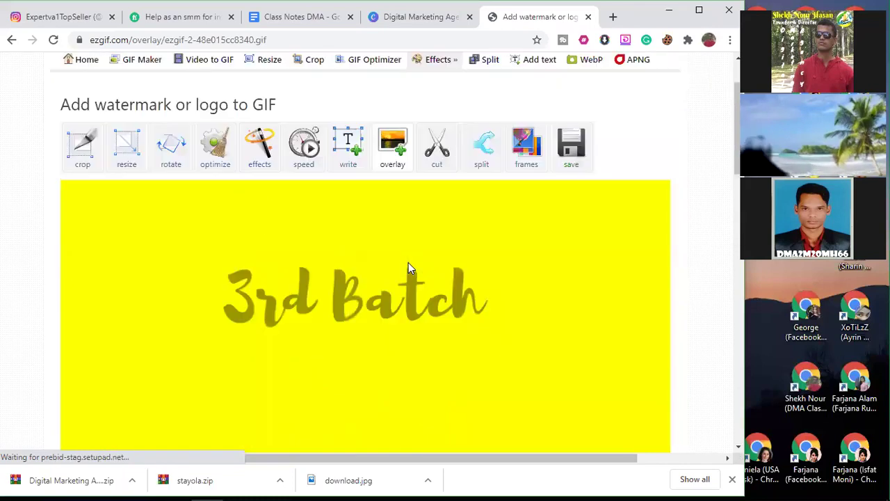
# Save the animated GIF to the computer and open ezgif.com-gif-maker.gif from the Downloads folder in File Explorer.
pyautogui.click(571, 229)
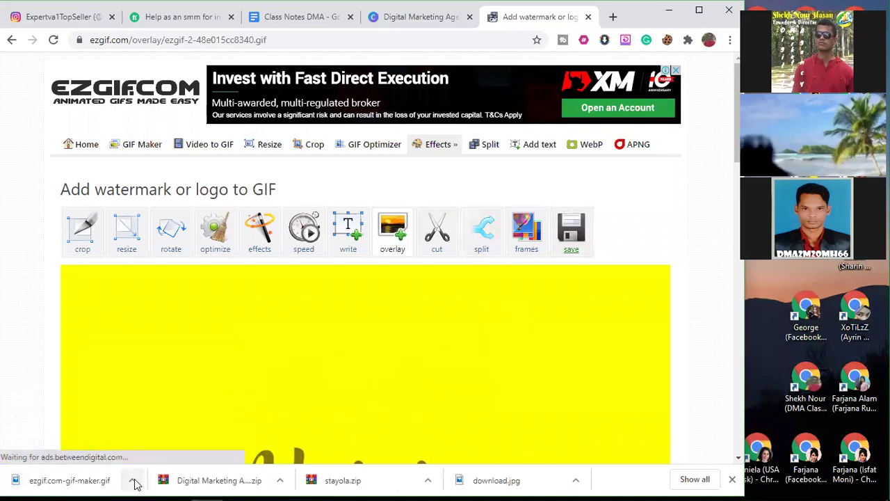
pyautogui.click(731, 481)
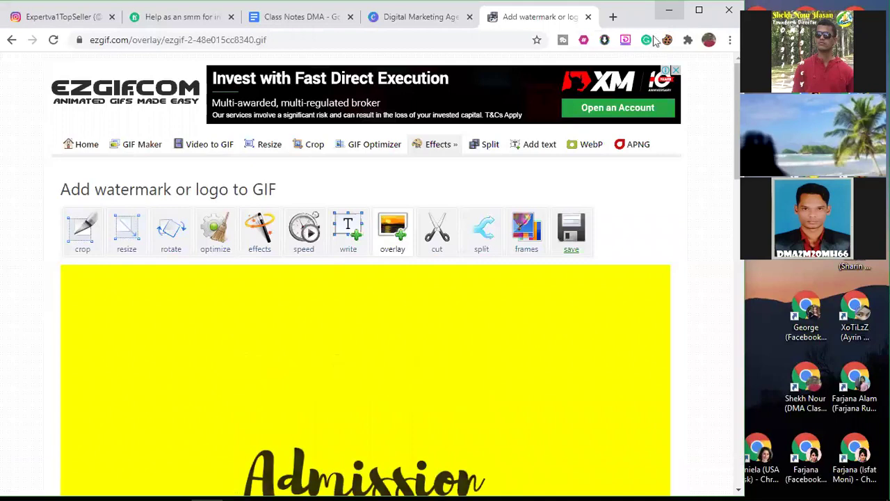
pyautogui.hotkey('alt', 'Tab')
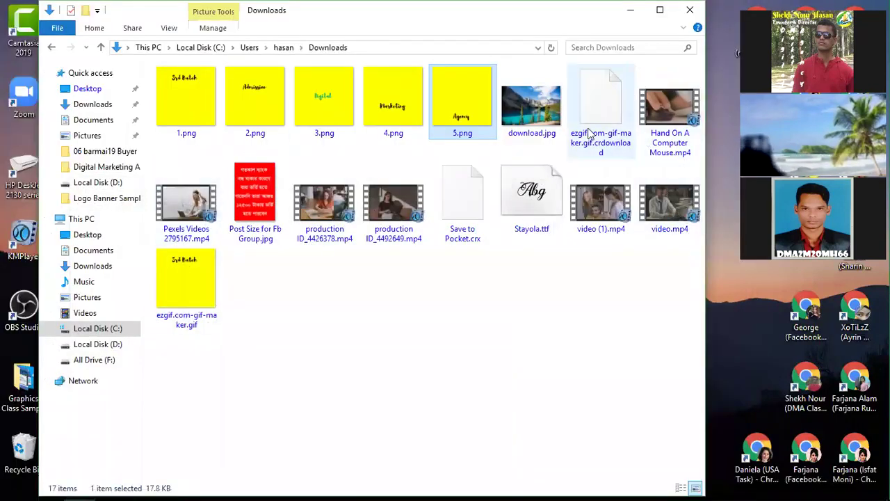
pyautogui.click(179, 284)
pyautogui.doubleClick(185, 283)
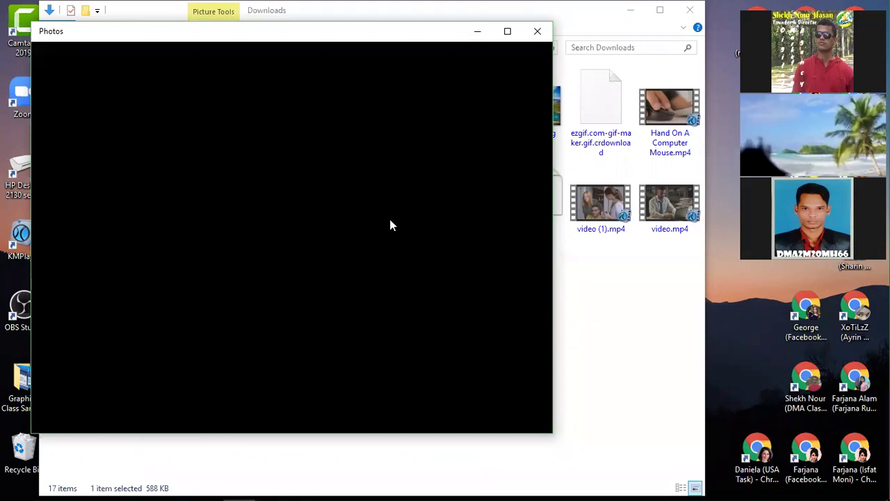
# Permanently delete 1.png through 5.png and download.jpg from the Downloads folder.
pyautogui.click(478, 31)
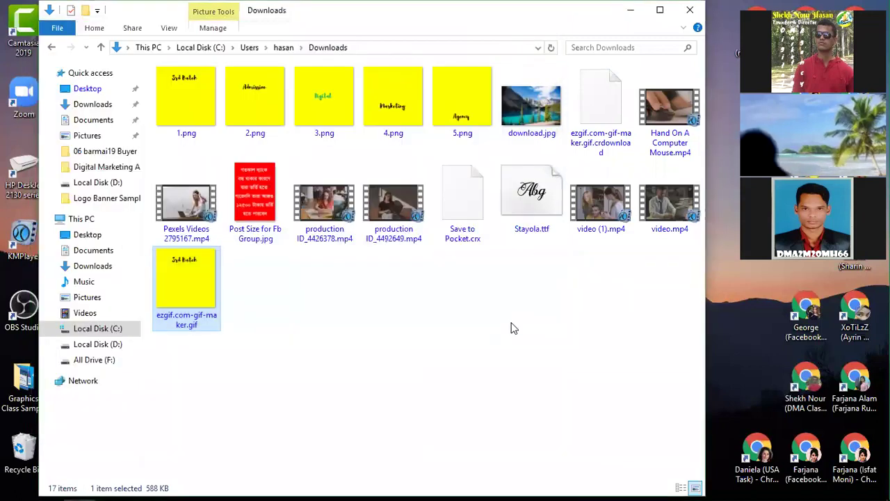
pyautogui.click(465, 104)
pyautogui.moveTo(356, 104); pyautogui.dragTo(202, 105)
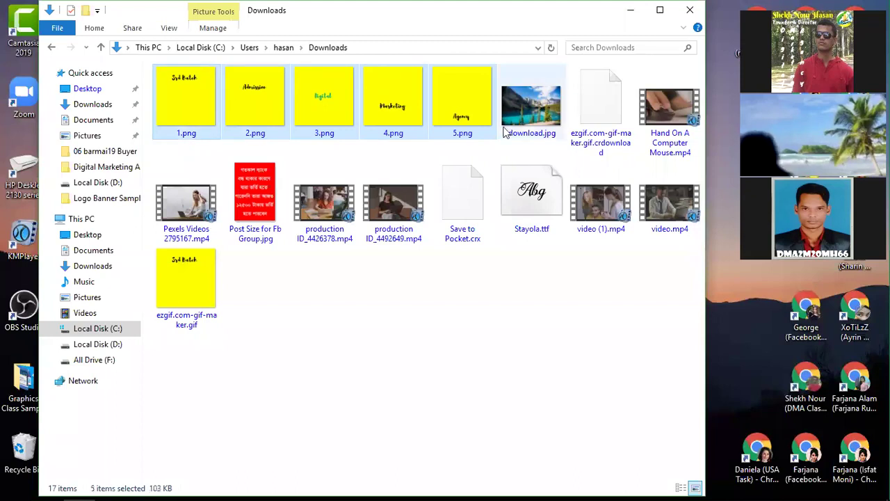
pyautogui.keyDown('ctrl'); pyautogui.click(550, 132); pyautogui.keyUp('ctrl')
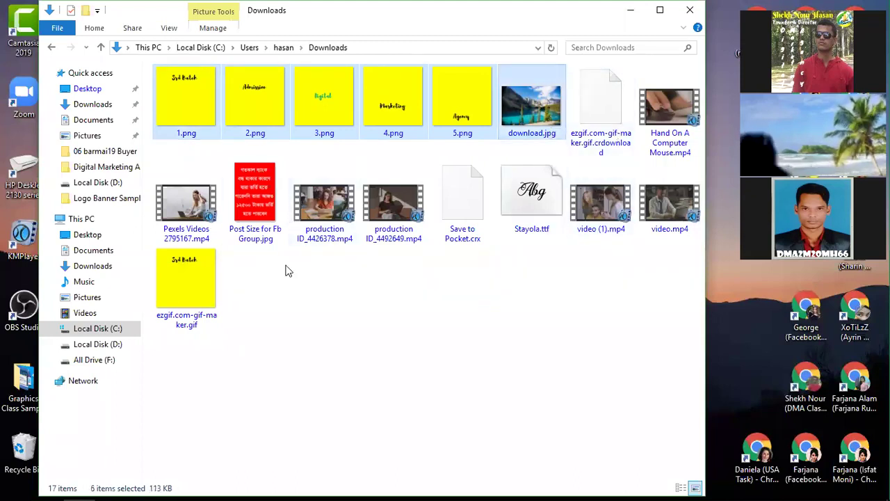
pyautogui.hotkey('shift', 'Delete')
pyautogui.press('Return')
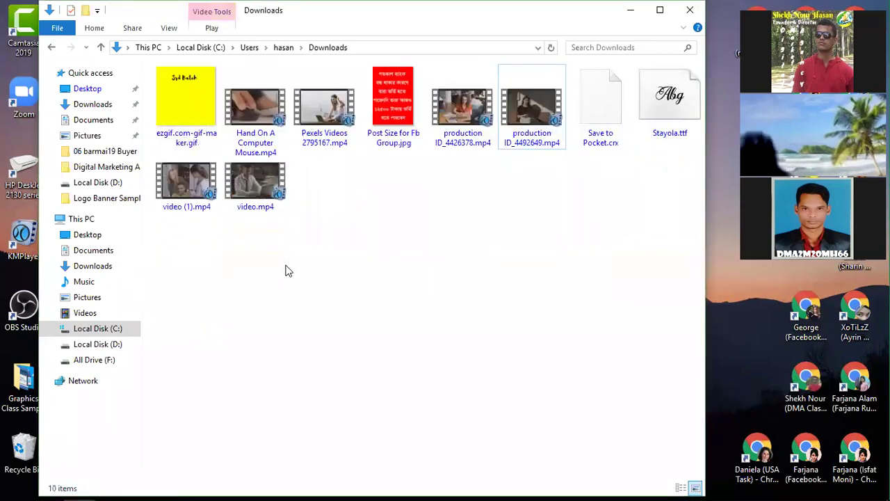
# Permanently delete the font file Stayola.ttf from the Downloads folder.
pyautogui.click(665, 132)
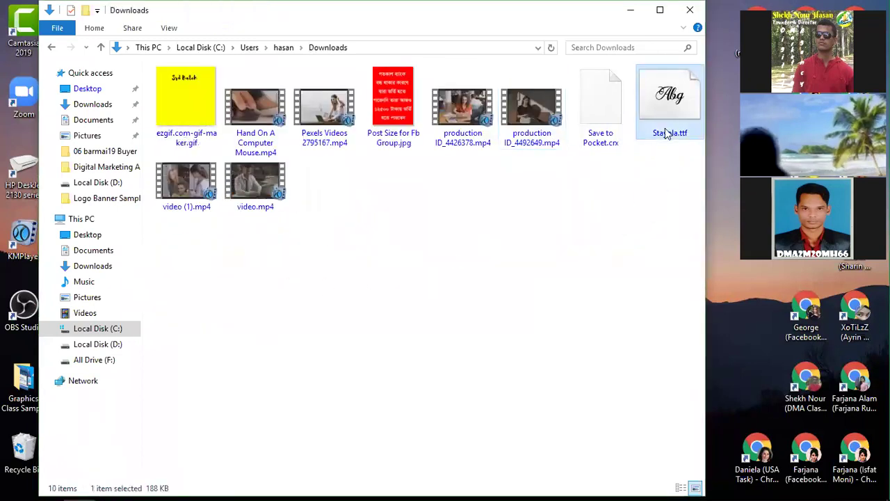
pyautogui.hotkey('shift', 'Delete')
pyautogui.press('Return')
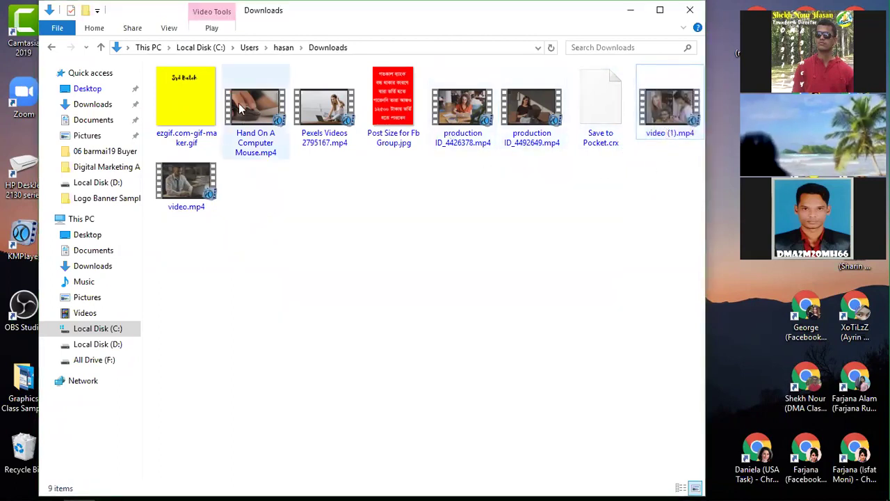
# View the playback of ezgif.com-gif-maker.gif in the Photos viewer, and close the viewer.
pyautogui.click(630, 16)
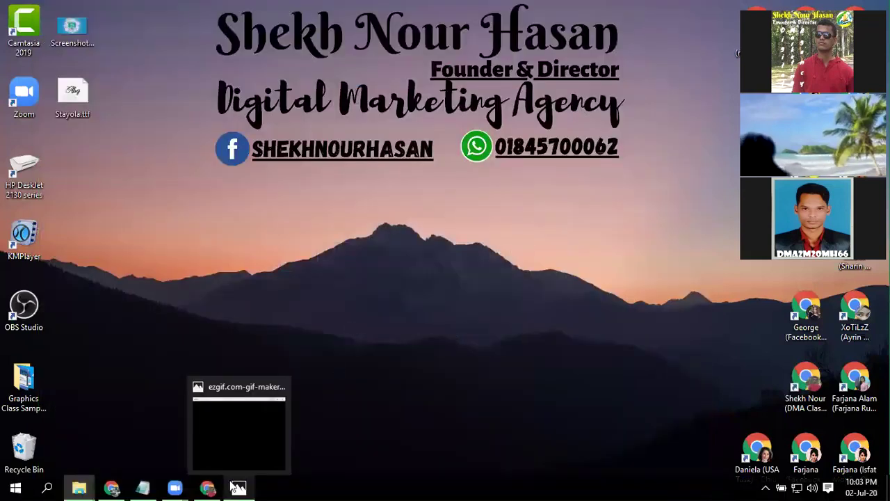
pyautogui.click(235, 486)
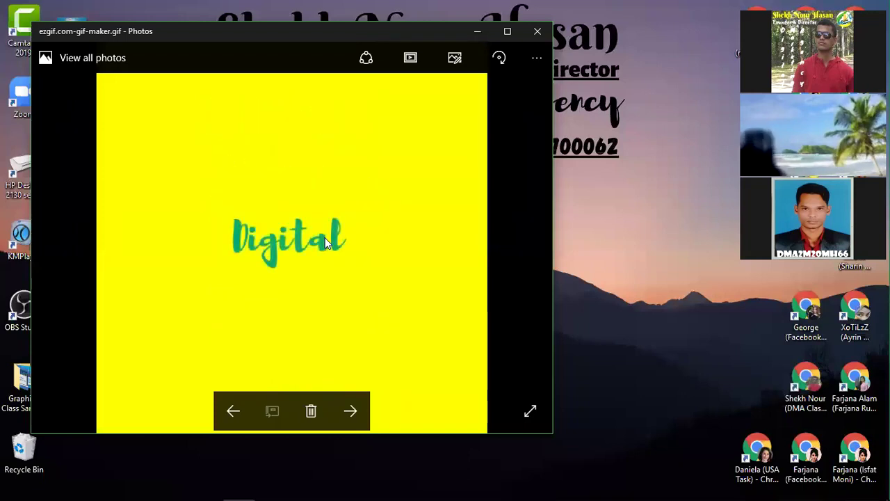
pyautogui.moveTo(2, 487)
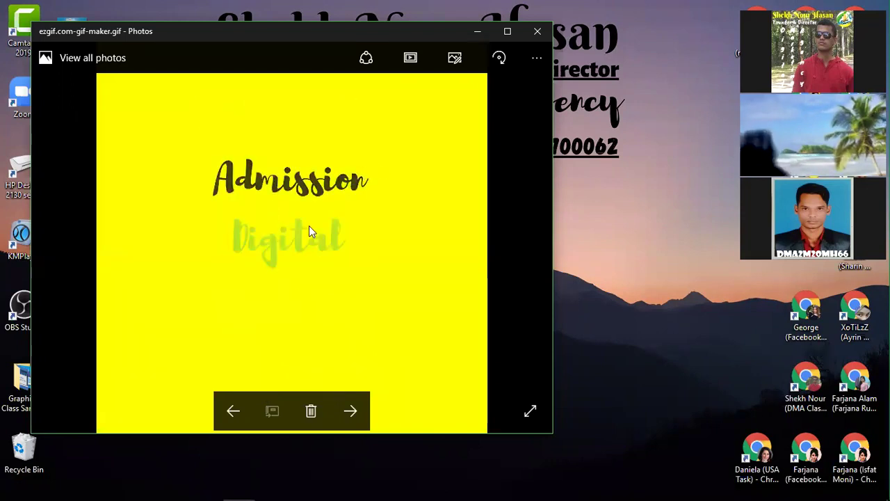
pyautogui.click(544, 37)
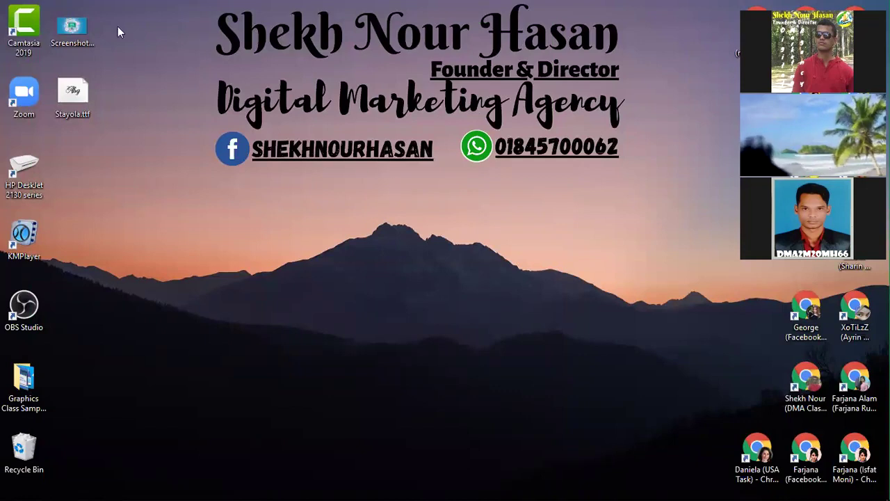
# Delete the screenshot file from the desktop and move Stayola.ttf up into its place.
pyautogui.click(77, 35)
pyautogui.press('Delete')
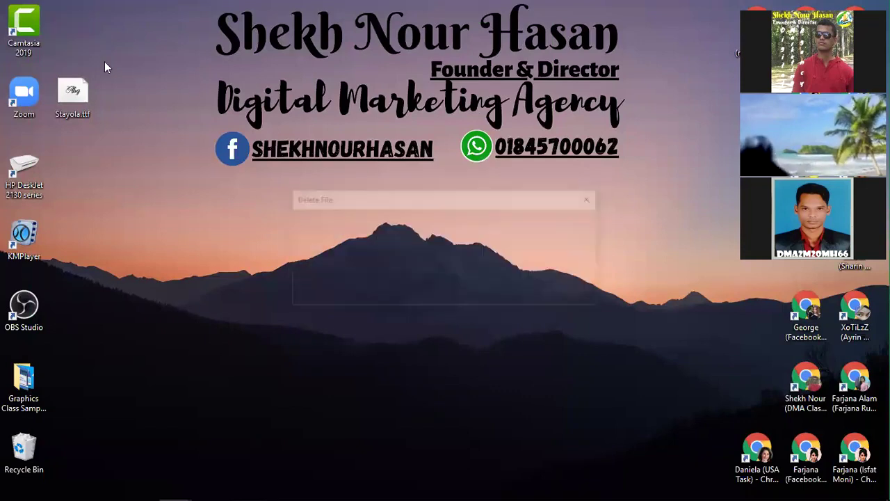
pyautogui.moveTo(72, 94); pyautogui.dragTo(72, 28)
pyautogui.rightClick(119, 152)
pyautogui.click(169, 185)
pyautogui.rightClick(113, 122)
pyautogui.click(146, 159)
# Duplicate Sample_01.png and Sample_02.png within the Graphics Class Sample Pics folder on the desktop.
pyautogui.doubleClick(23, 382)
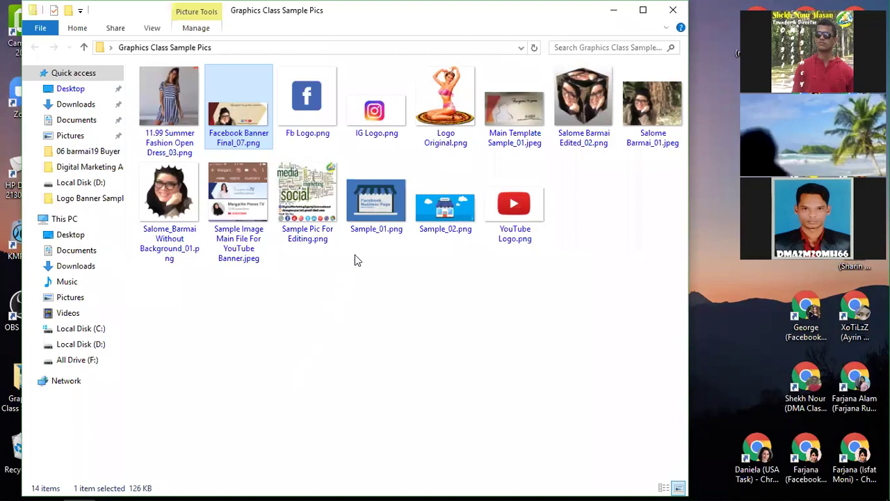
pyautogui.rightClick(378, 209)
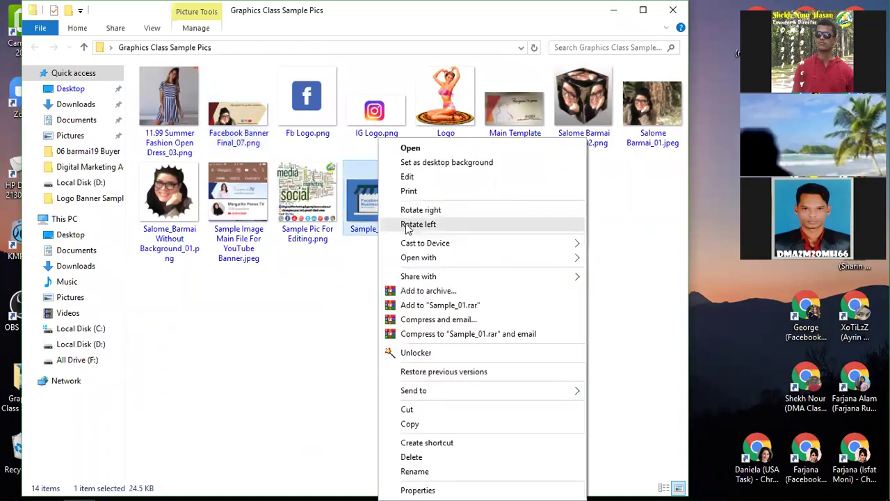
pyautogui.click(331, 278)
pyautogui.moveTo(453, 255); pyautogui.dragTo(393, 207)
pyautogui.rightClick(391, 206)
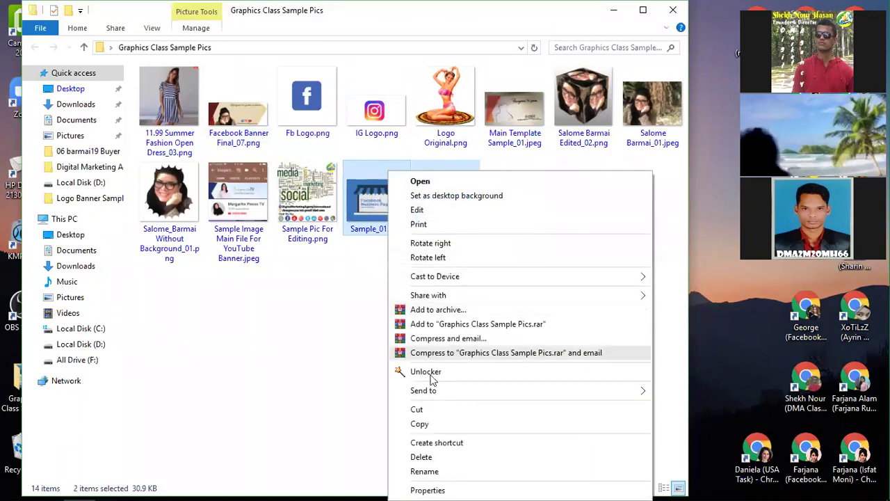
pyautogui.click(420, 423)
pyautogui.rightClick(370, 367)
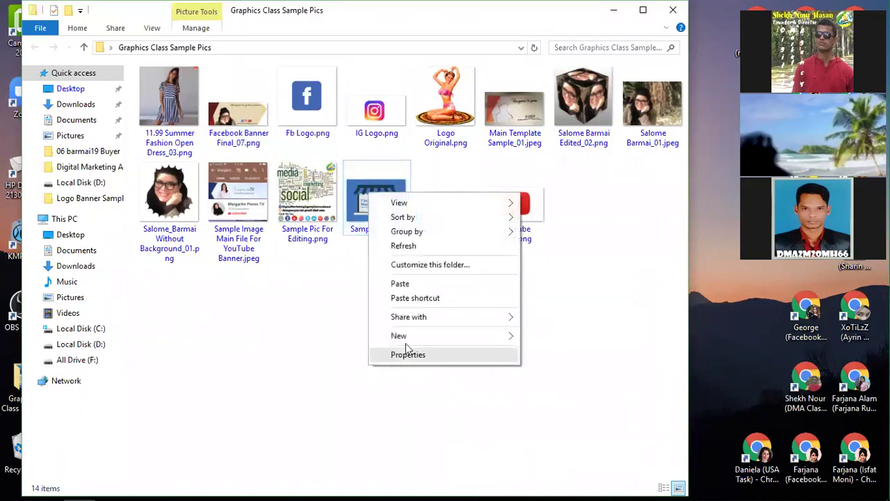
pyautogui.click(413, 284)
pyautogui.click(506, 317)
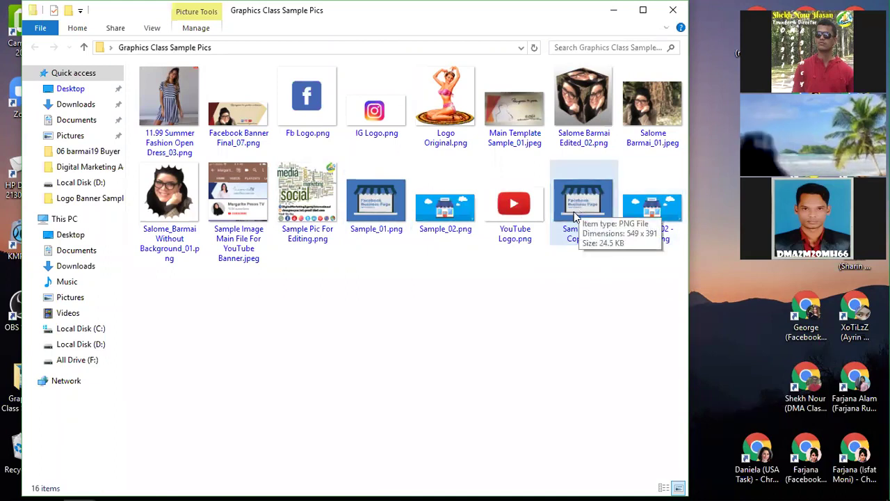
# Open Sample_01 - Copy.png for editing in Paint.
pyautogui.click(381, 202)
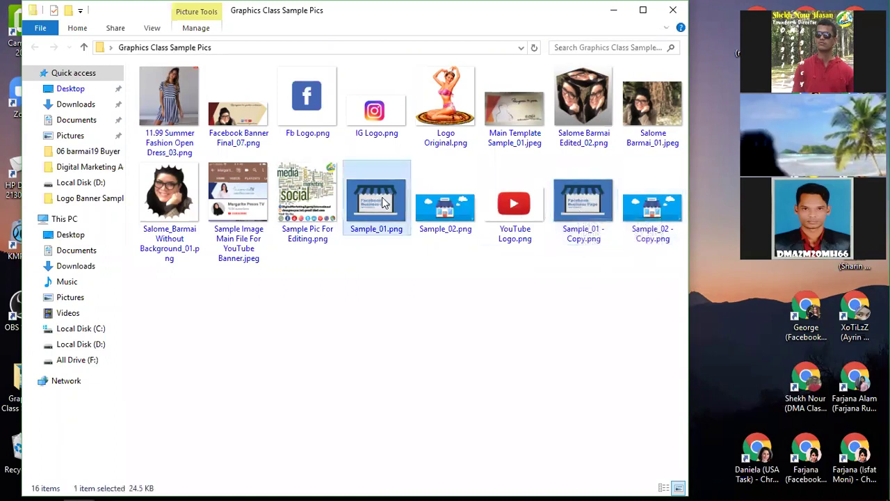
pyautogui.rightClick(587, 218)
pyautogui.click(616, 177)
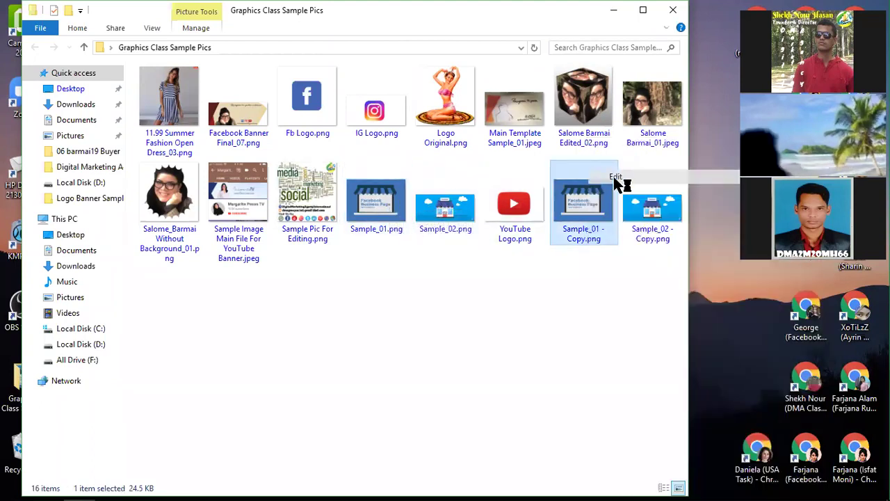
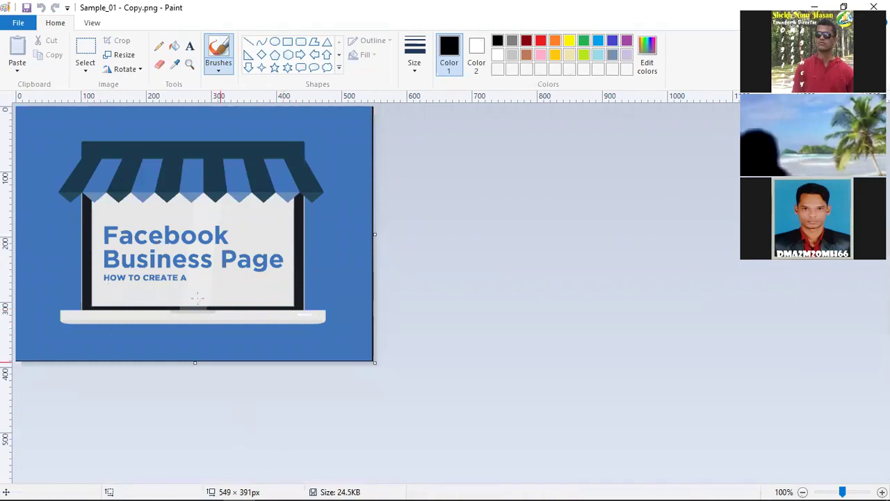
# Try enlarging the storefront laptop graphic to about 467 × 349 px, shrinking it and moving it toward the canvas's upper-left corner, and undo these changes.
pyautogui.click(87, 53)
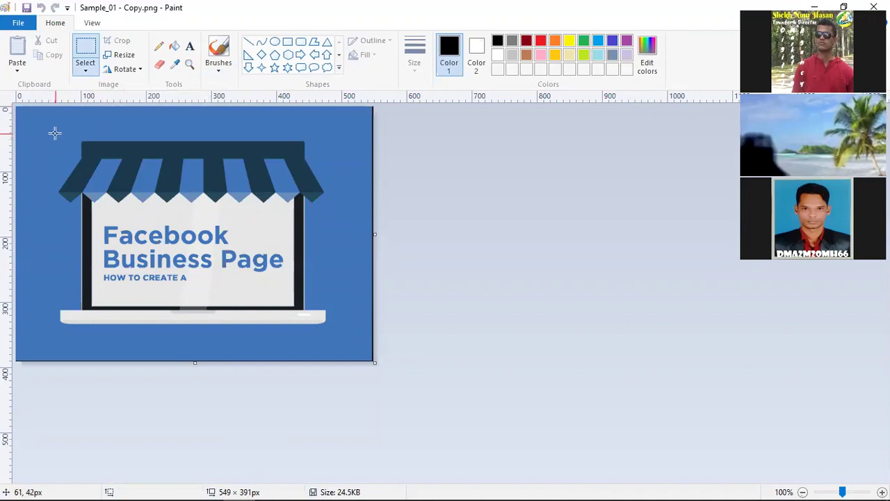
pyautogui.moveTo(55, 133); pyautogui.dragTo(325, 330)
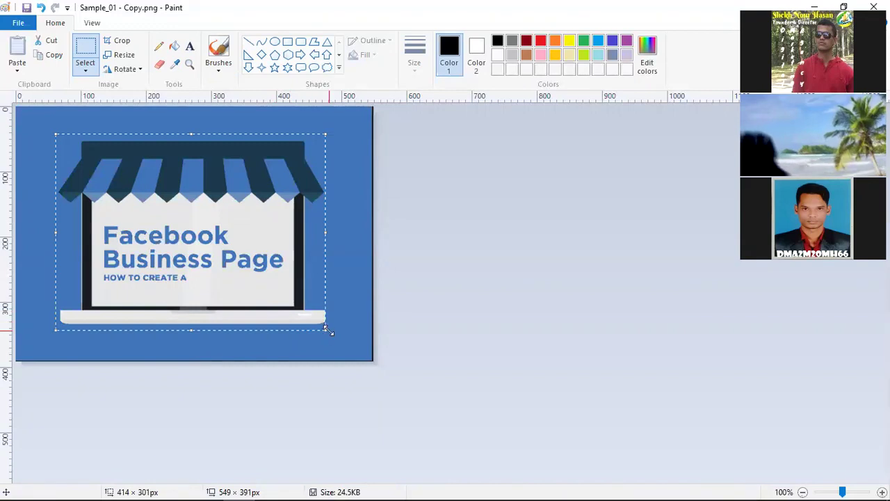
pyautogui.moveTo(329, 334); pyautogui.dragTo(361, 362)
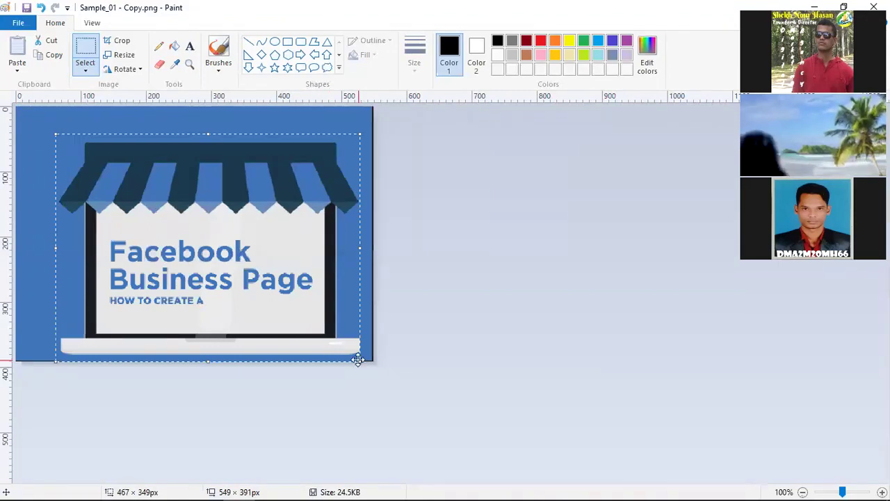
pyautogui.moveTo(361, 363); pyautogui.dragTo(254, 314)
pyautogui.moveTo(236, 258); pyautogui.dragTo(199, 229)
pyautogui.moveTo(322, 281); pyautogui.dragTo(323, 281)
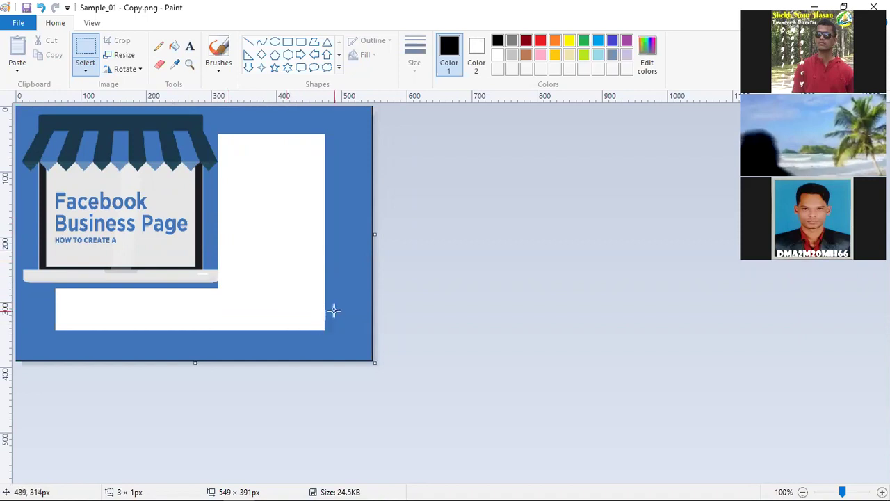
pyautogui.hotkey('ctrl', 'z')
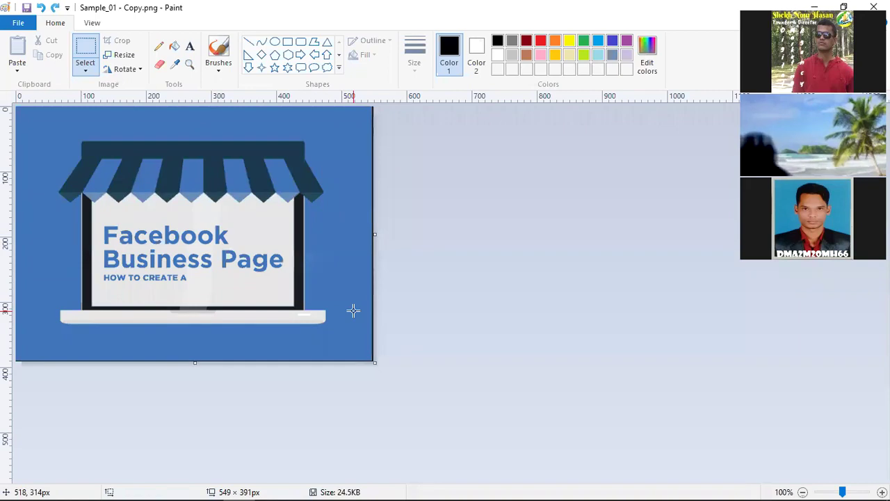
# Select the storefront laptop graphic, resize it to about 400 × 286 px and move it toward the canvas's upper-left corner.
pyautogui.click(88, 52)
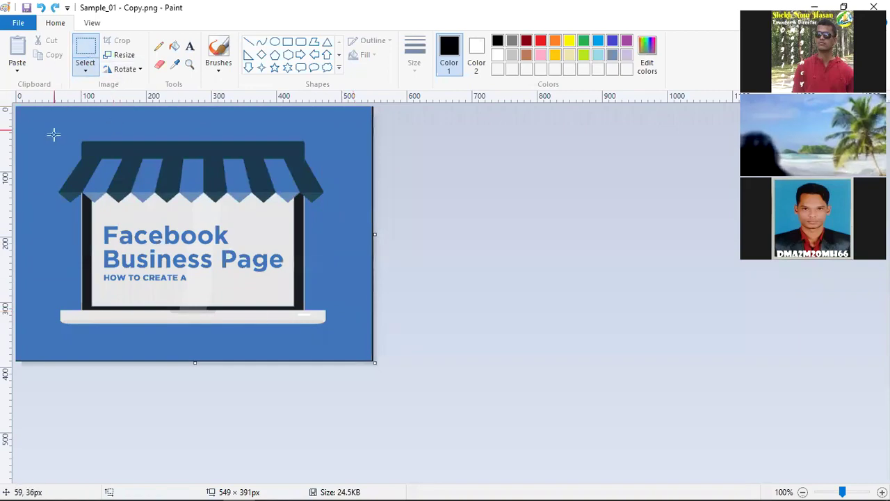
pyautogui.moveTo(55, 132); pyautogui.dragTo(317, 319)
pyautogui.moveTo(238, 280); pyautogui.dragTo(207, 263)
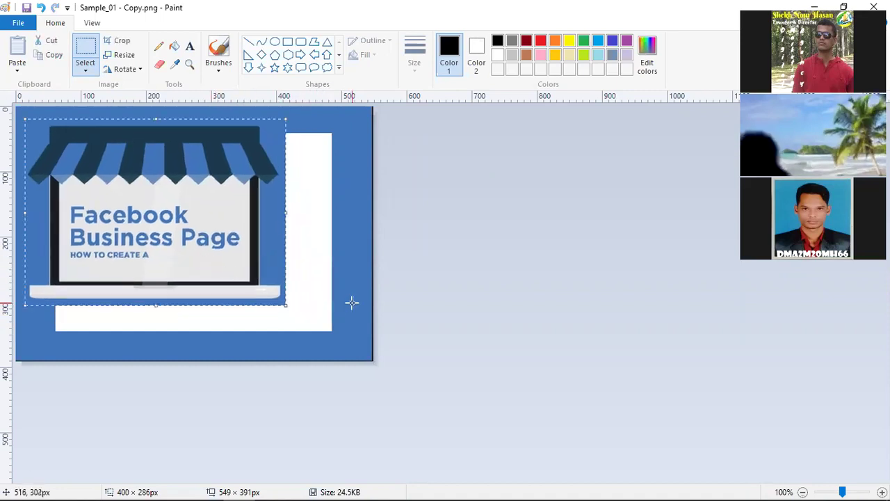
pyautogui.click(340, 247)
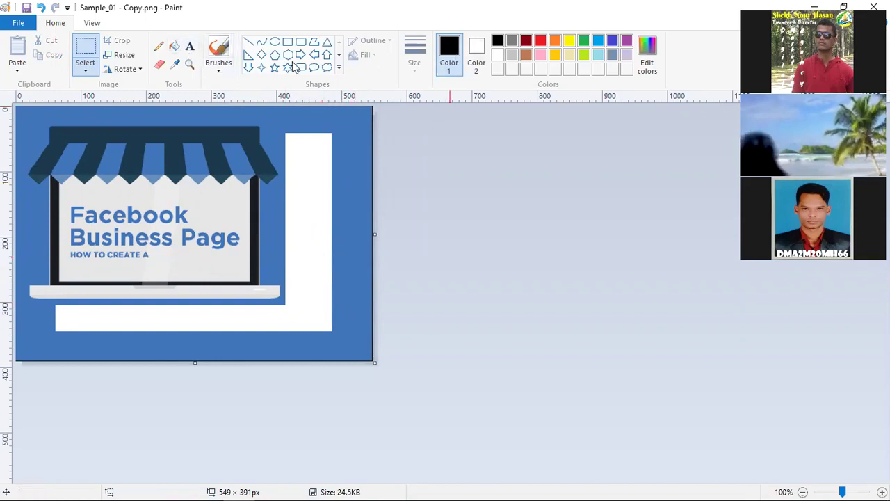
# Try filling the white L-shaped gap beside the graphic with black, and undo the fill.
pyautogui.click(176, 50)
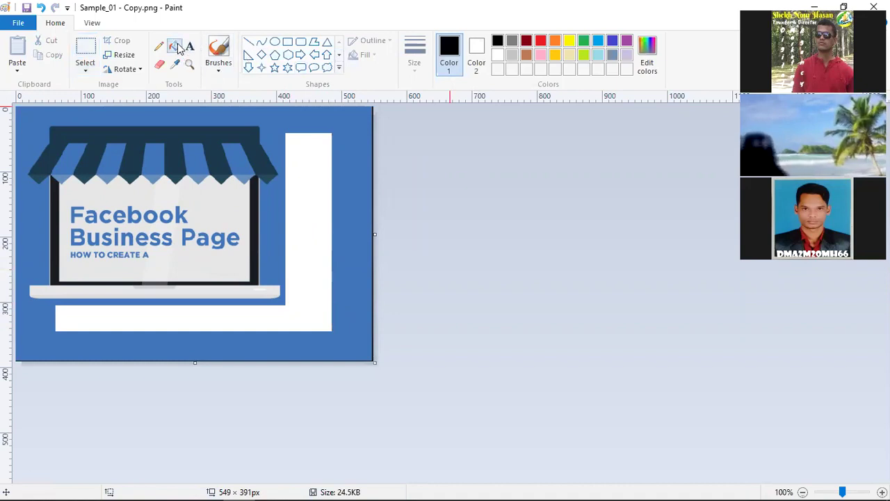
pyautogui.click(324, 164)
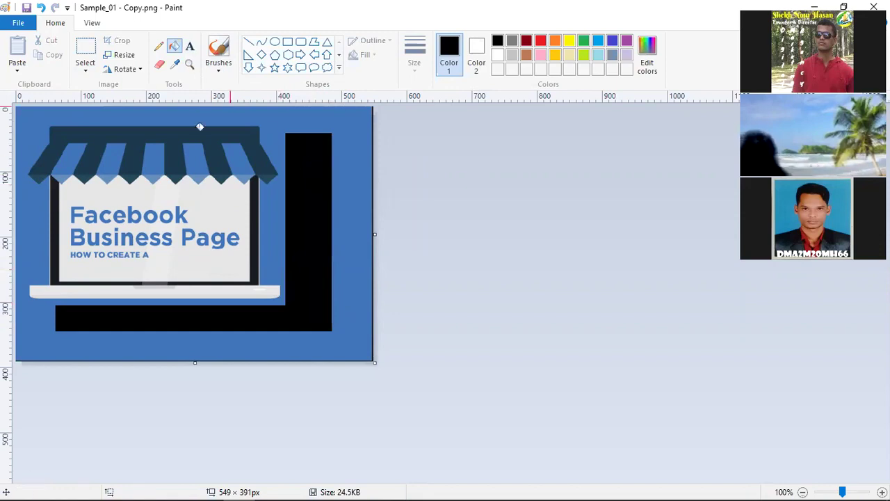
pyautogui.hotkey('ctrl', 'z')
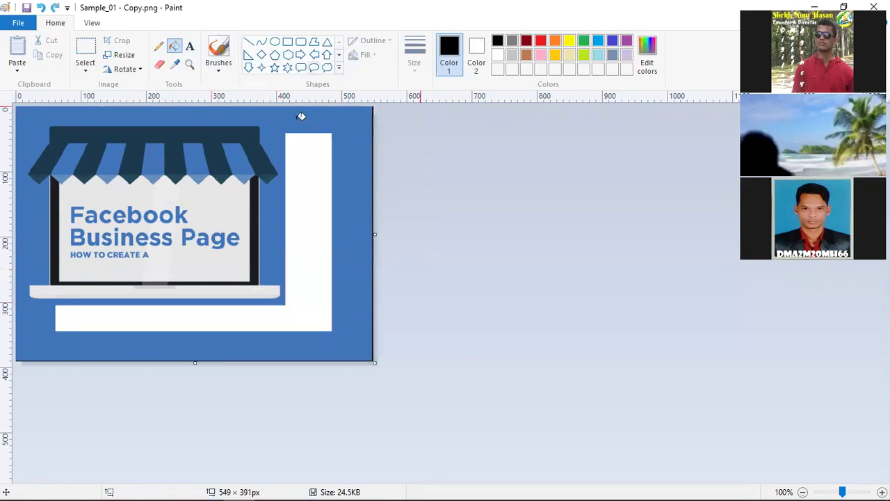
# Sample the picture's colours as Color 1 with the Color picker, trying the dark awning colour and ending on the background blue.
pyautogui.click(178, 66)
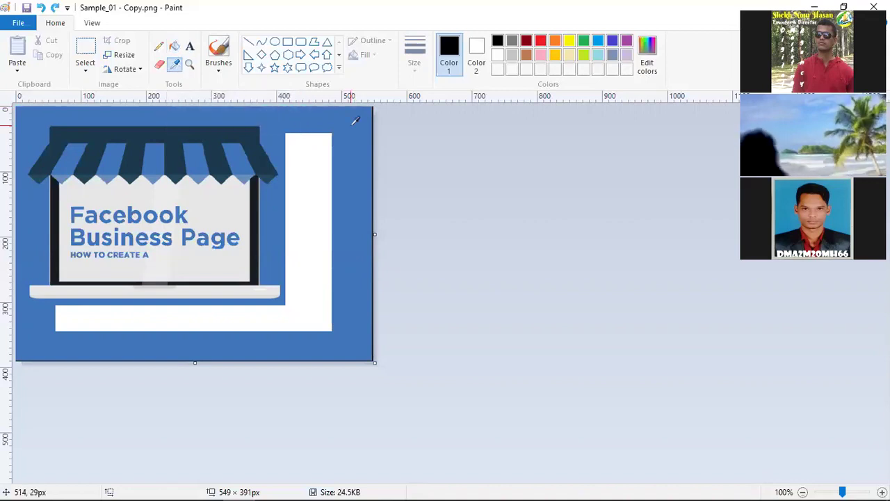
pyautogui.click(353, 122)
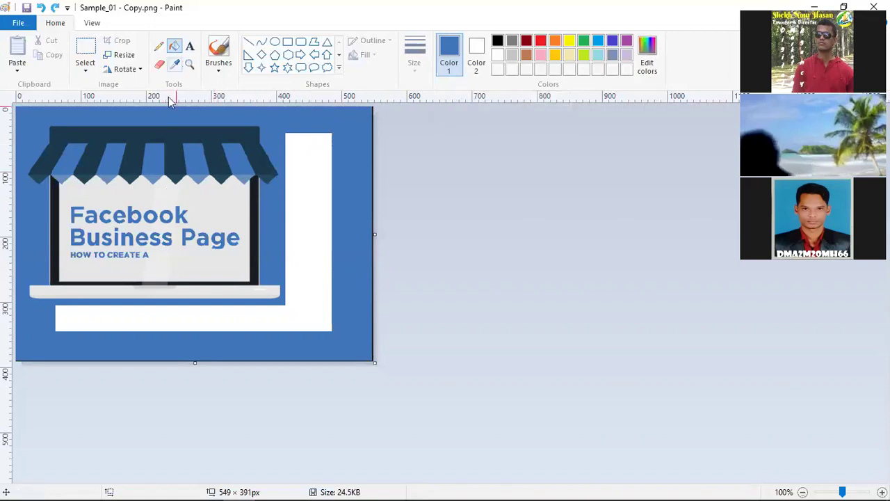
pyautogui.click(178, 65)
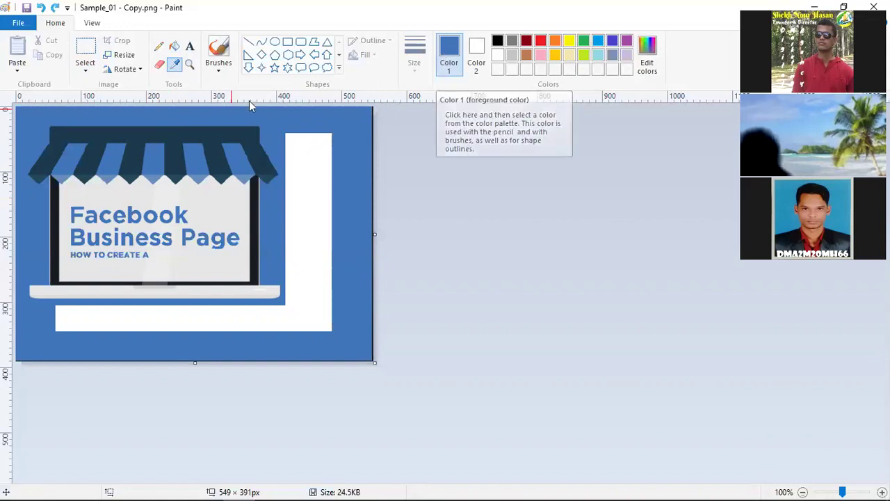
pyautogui.click(146, 133)
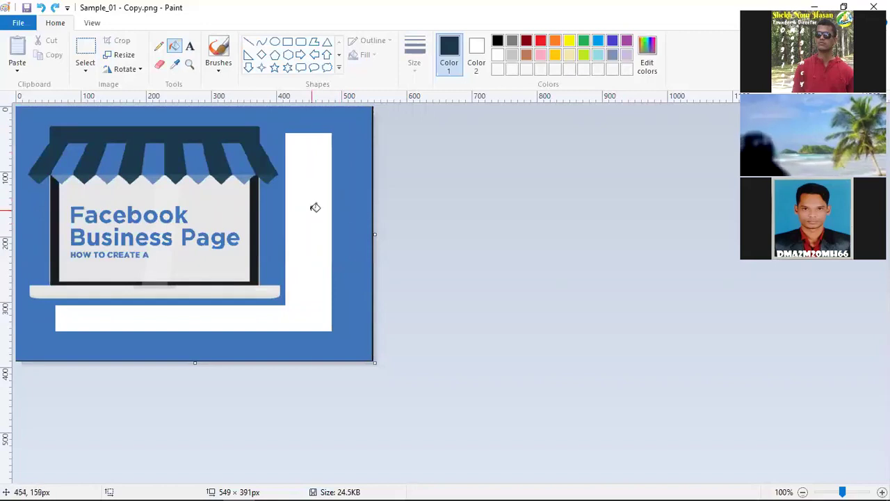
pyautogui.click(175, 64)
pyautogui.click(349, 160)
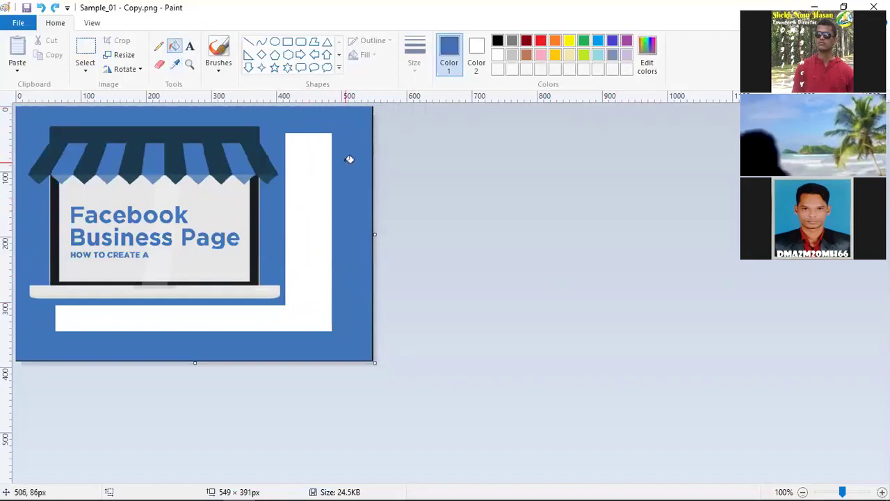
# Fill the white L-shaped gap with the sampled background blue and delete the "HOW TO CREATE A" line from the laptop screen.
pyautogui.click(306, 200)
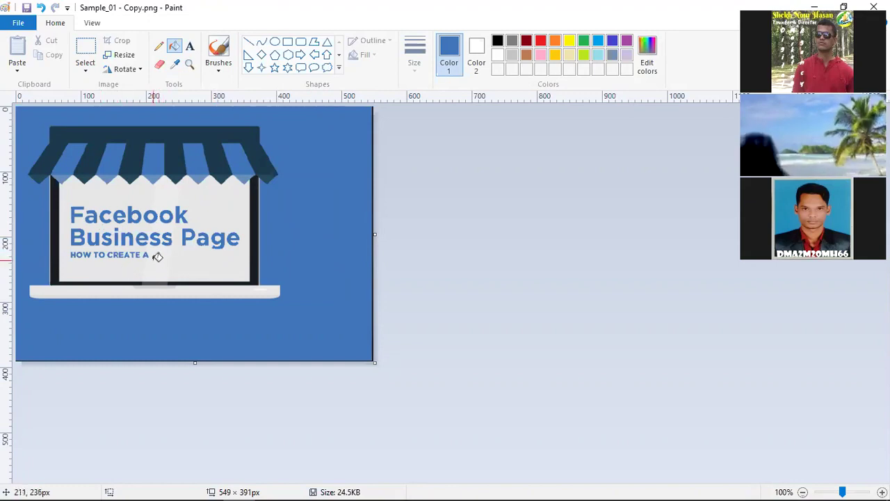
pyautogui.click(85, 47)
pyautogui.moveTo(66, 250); pyautogui.dragTo(155, 262)
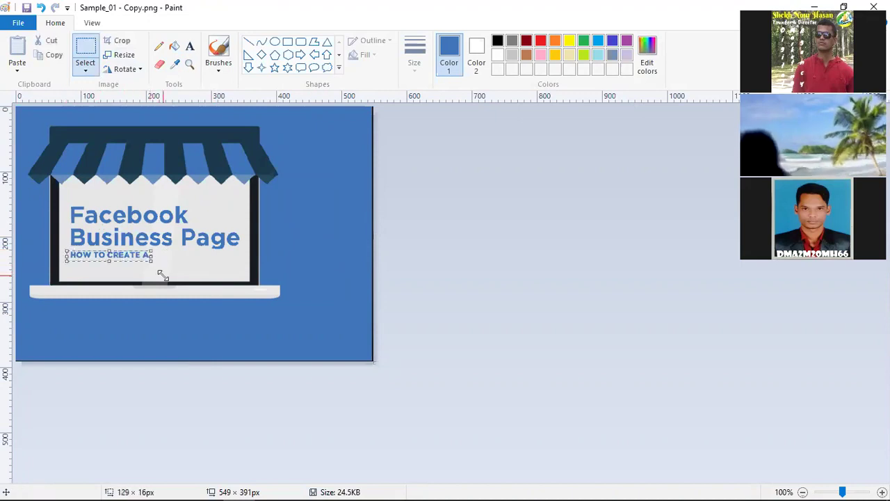
pyautogui.press('Delete')
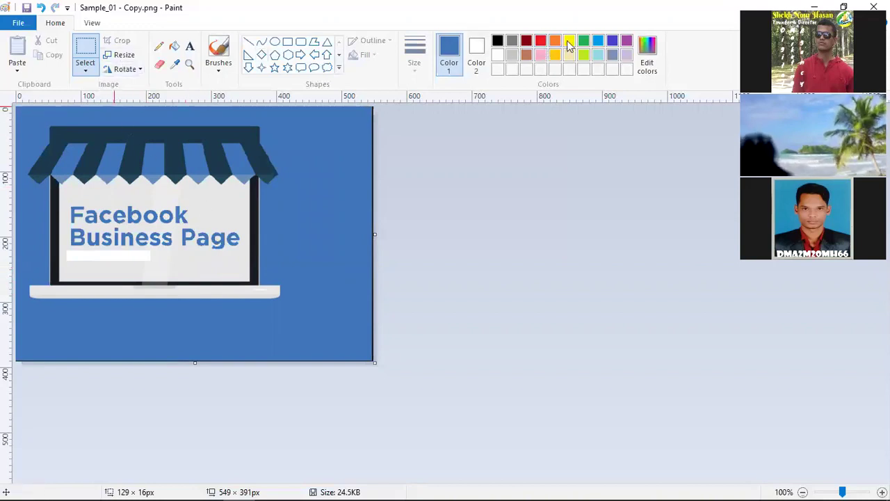
# Fill the laptop base's lower edge with dark gray, and its main surface and the dark awning with yellow.
pyautogui.click(513, 40)
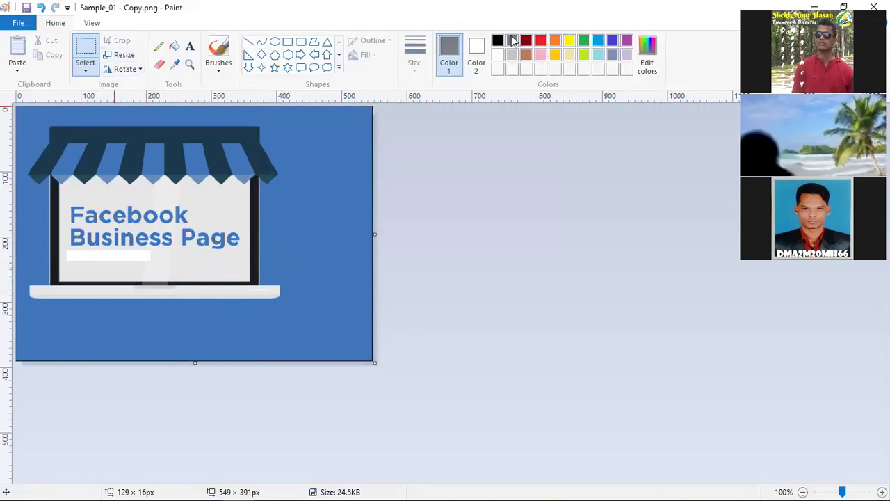
pyautogui.click(174, 47)
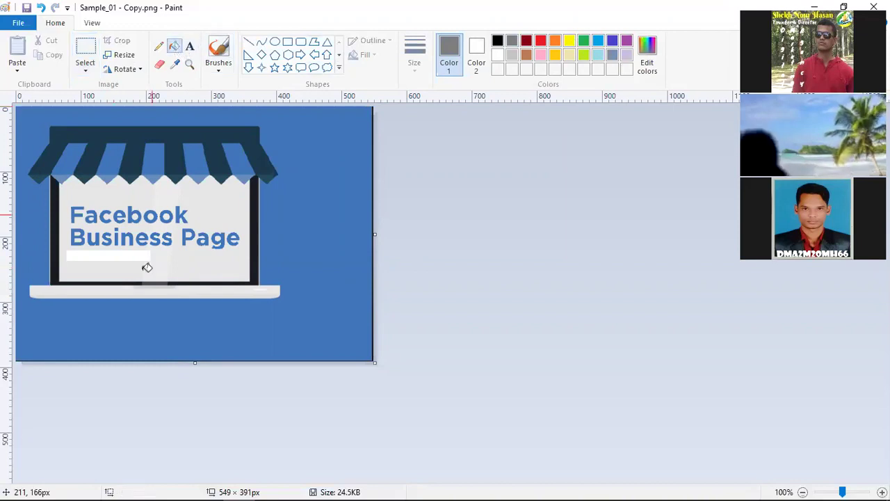
pyautogui.click(98, 294)
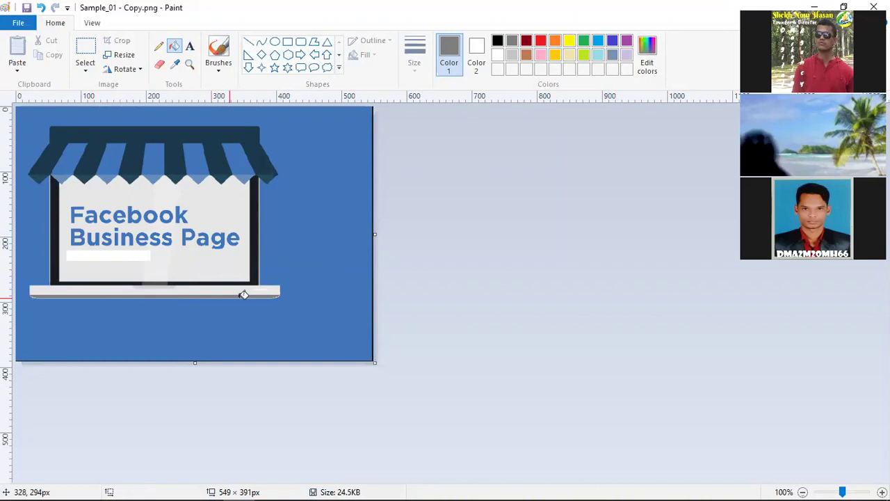
pyautogui.click(570, 42)
pyautogui.click(77, 289)
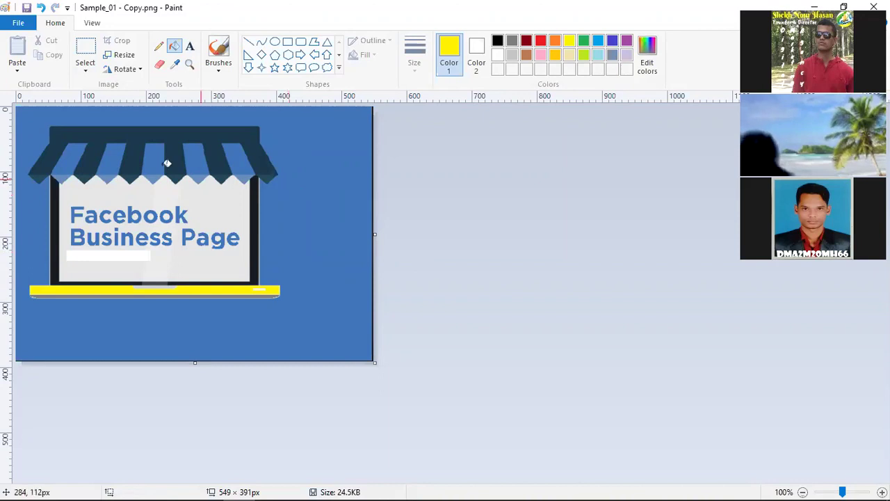
pyautogui.click(139, 135)
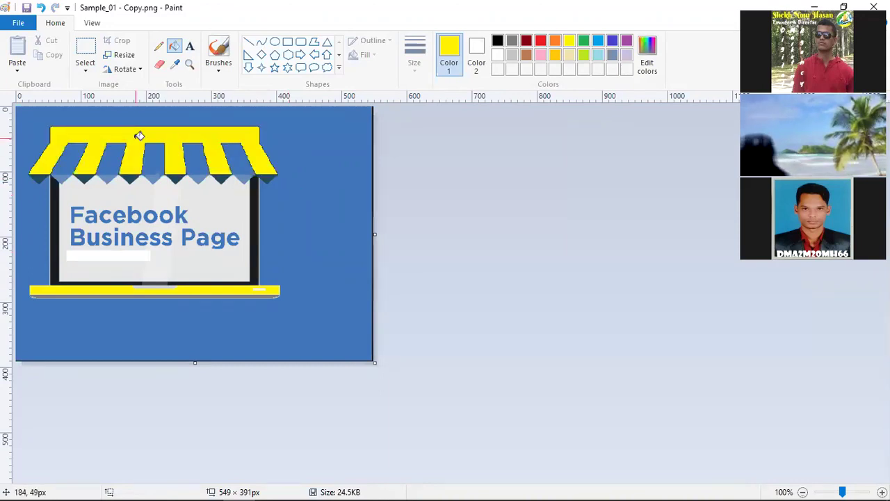
# Fill the five blue stripes of the awning with black.
pyautogui.click(497, 40)
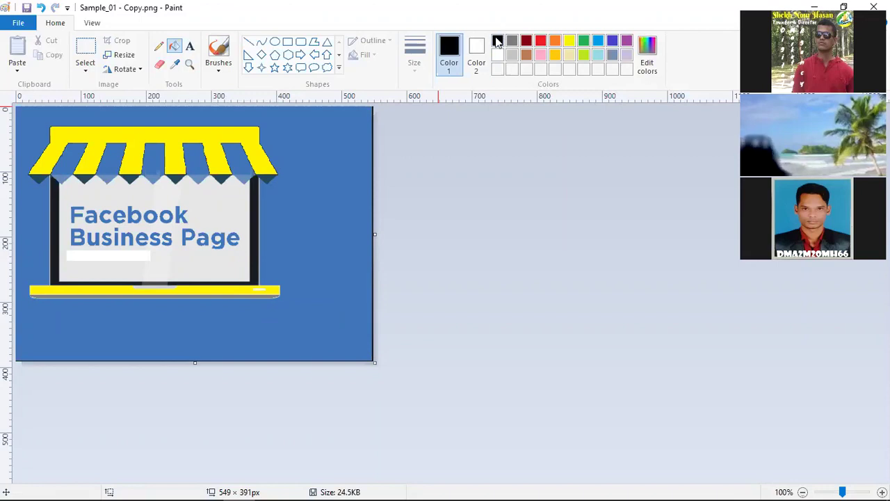
pyautogui.click(194, 157)
pyautogui.click(240, 158)
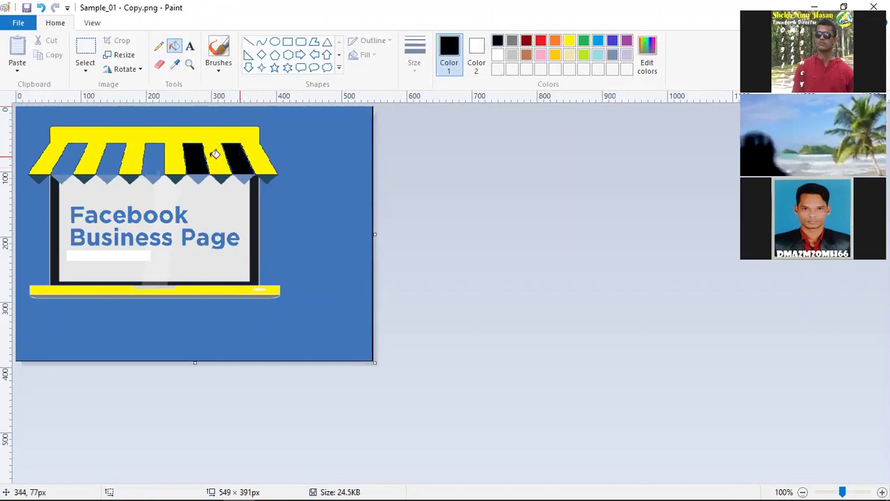
pyautogui.click(158, 153)
pyautogui.click(106, 159)
pyautogui.click(85, 157)
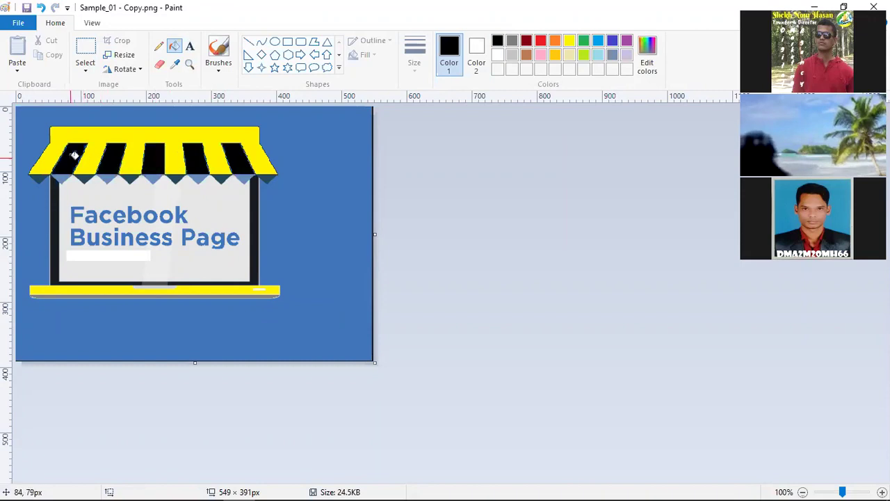
# Fill the laptop screen's right part with light turquoise and its left part around the text with light gray.
pyautogui.click(596, 57)
pyautogui.click(216, 202)
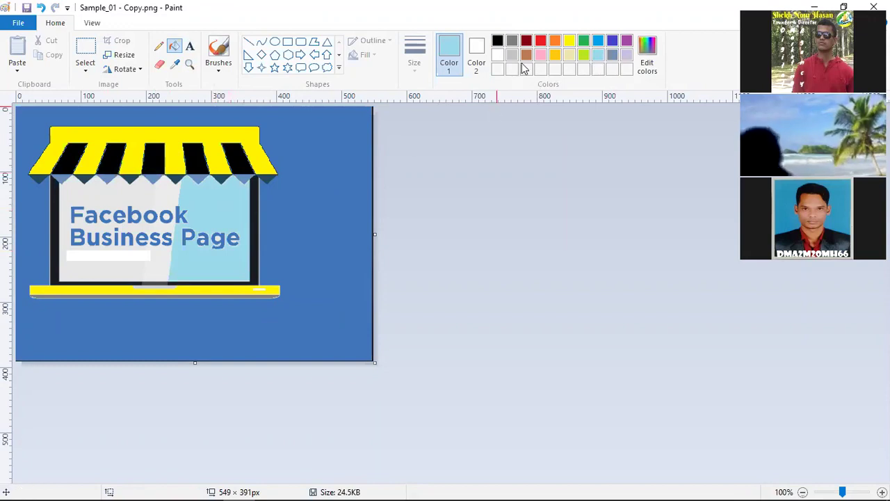
pyautogui.click(99, 196)
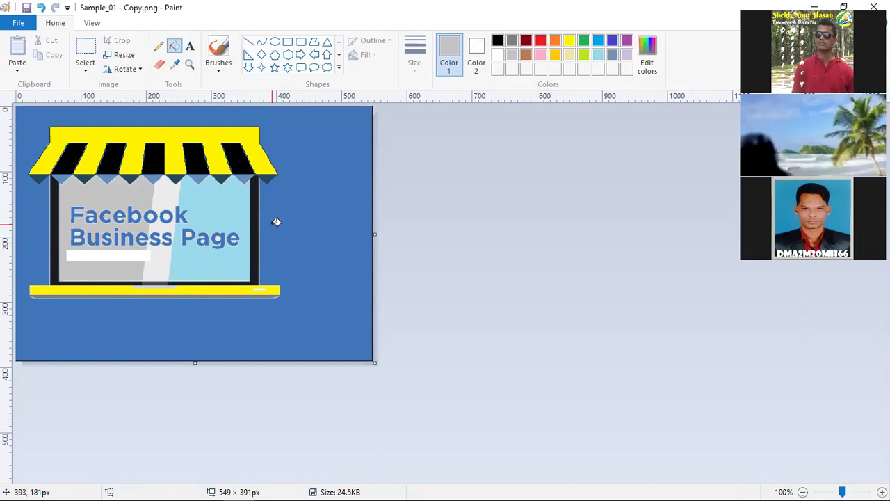
# Try a four-point star about 100 × 119 px in the blue area beside the awning, recolour it red, and delete it.
pyautogui.click(262, 67)
pyautogui.moveTo(304, 125); pyautogui.dragTo(370, 202)
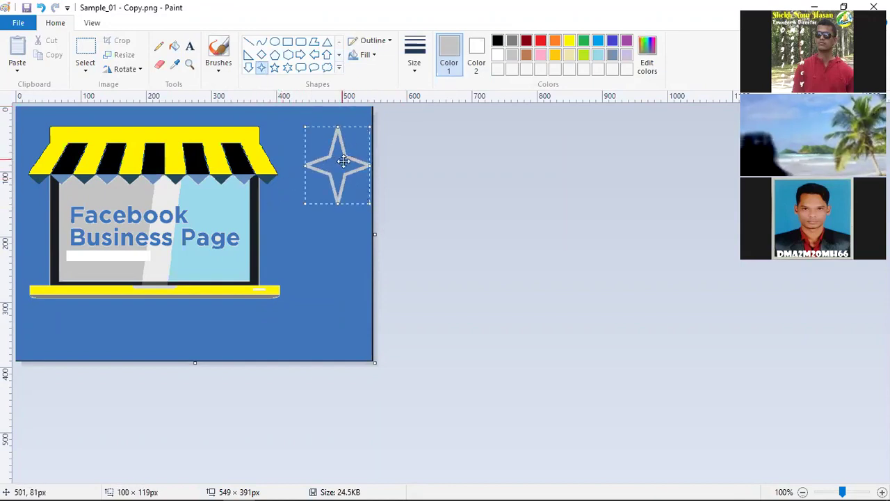
pyautogui.click(541, 42)
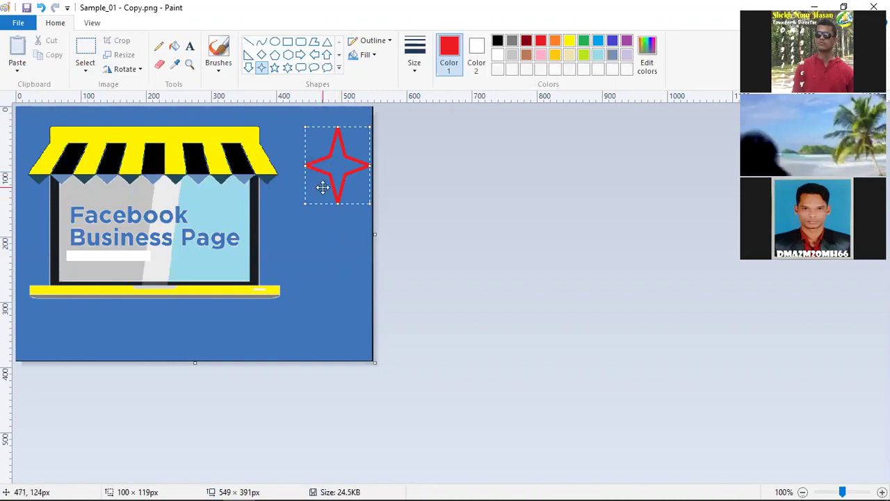
pyautogui.press('Delete')
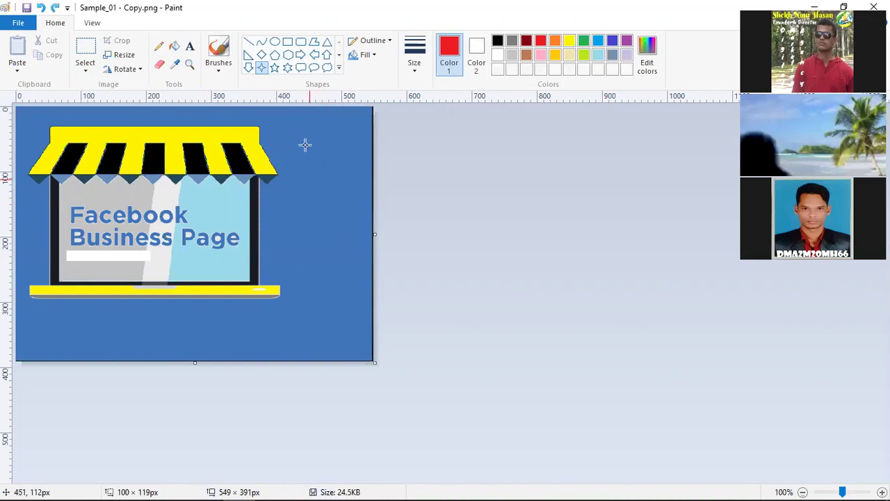
# Clear a rectangle of about 99 × 133 px to white in the blue area beside the awning.
pyautogui.click(94, 46)
pyautogui.moveTo(292, 135); pyautogui.dragTo(354, 221)
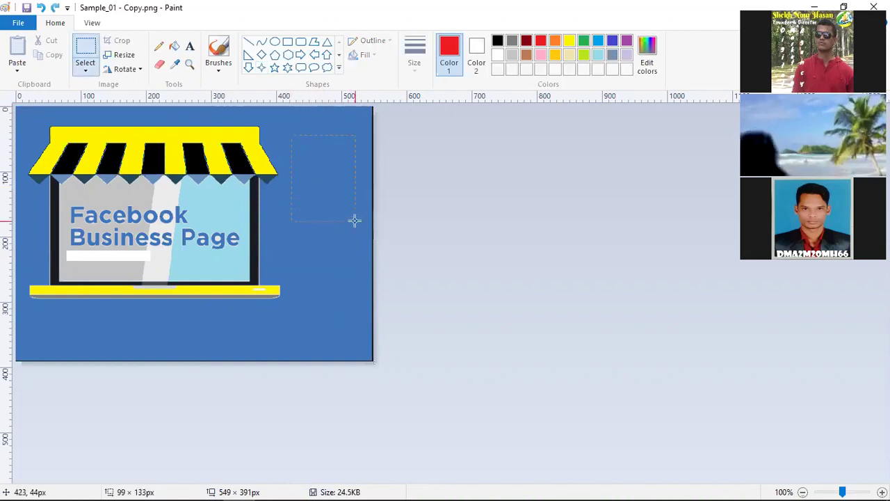
pyautogui.press('Delete')
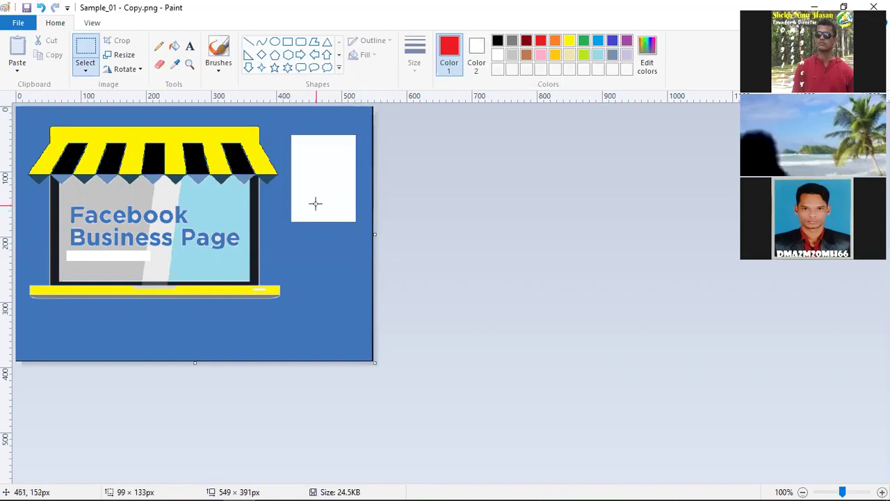
# Draw a pentagon about 61 × 73 px inside the white rectangle and give it a light turquoise outline.
pyautogui.click(275, 55)
pyautogui.moveTo(306, 154)
pyautogui.mouseDown()
pyautogui.moveTo(347, 203)
pyautogui.moveTo(319, 183)
pyautogui.mouseUp()
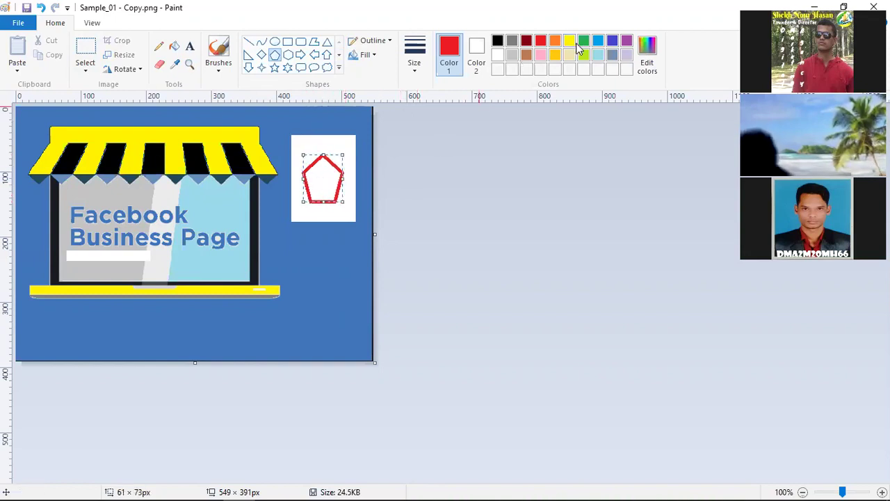
pyautogui.click(599, 55)
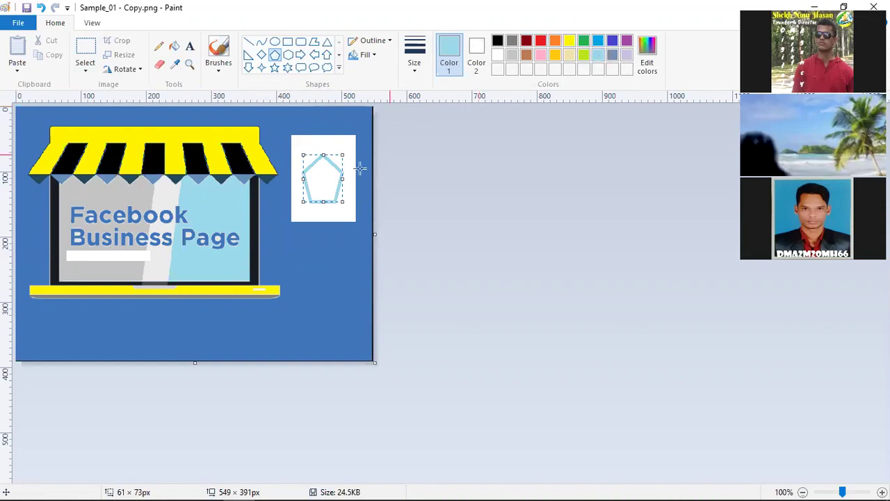
# Fill the pentagon with yellow and the white rectangle around it with black.
pyautogui.click(175, 46)
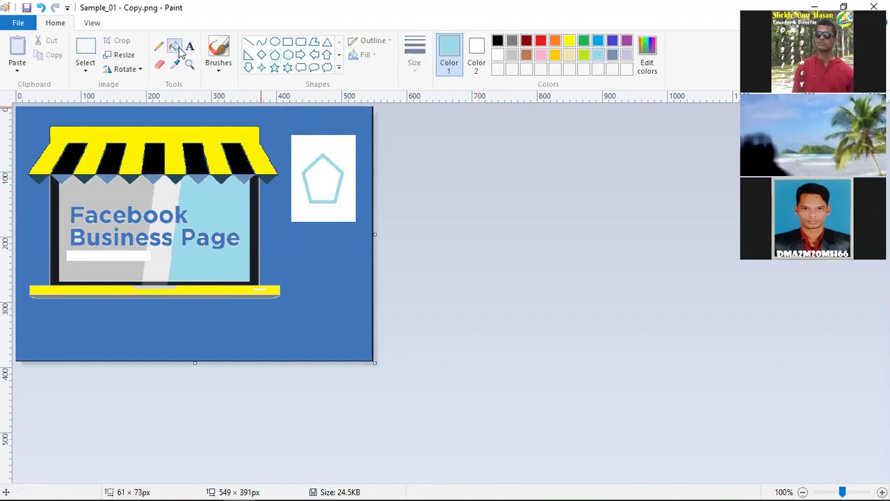
pyautogui.click(569, 41)
pyautogui.click(324, 175)
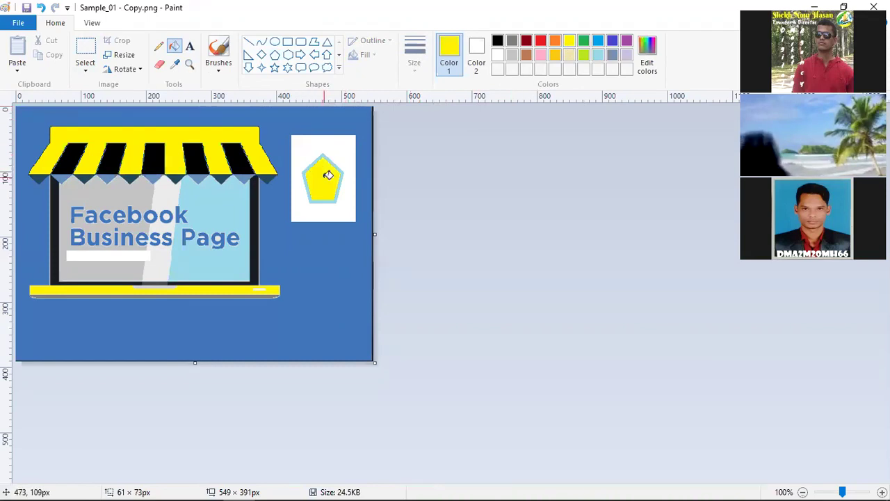
pyautogui.click(498, 41)
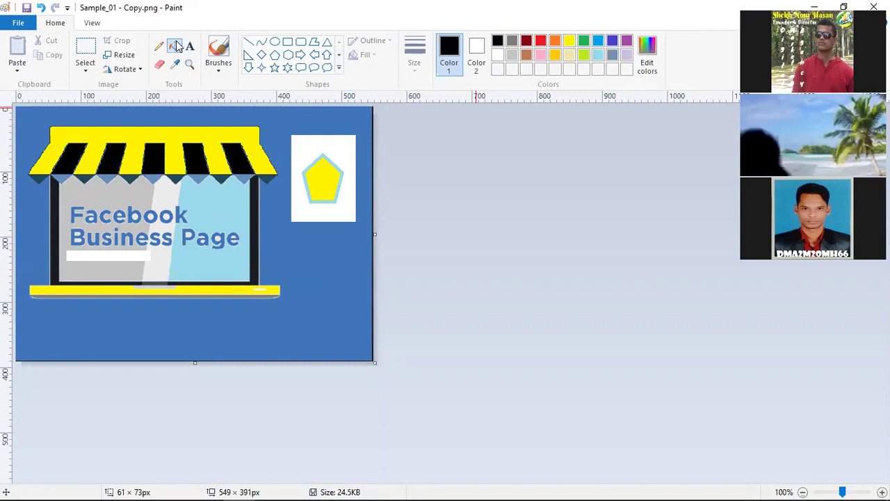
pyautogui.click(330, 147)
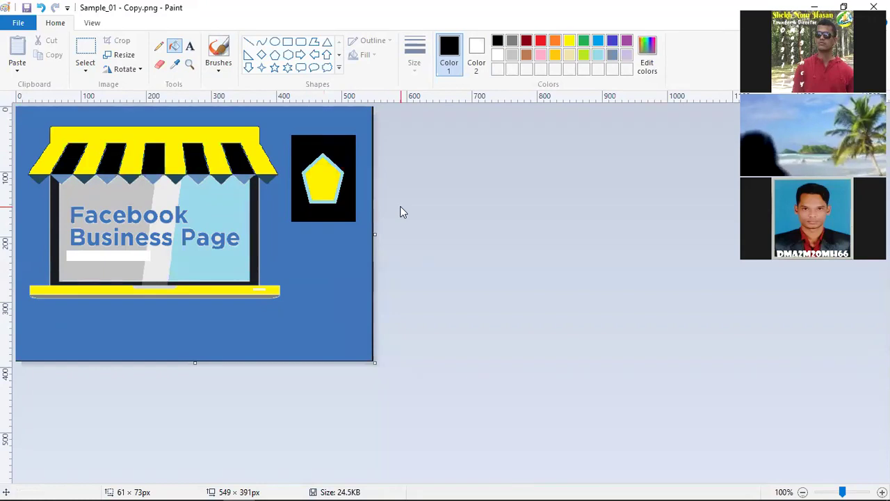
# Draw a small red diamond in the middle of the yellow pentagon.
pyautogui.click(262, 55)
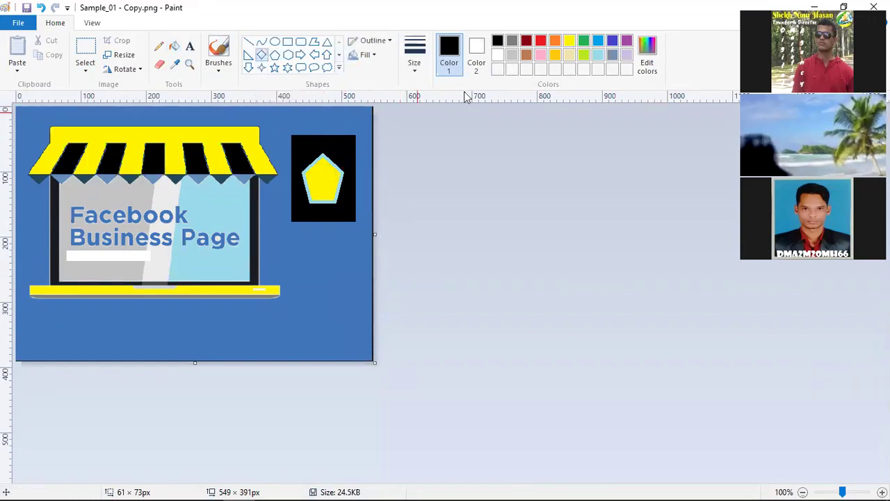
pyautogui.click(542, 42)
pyautogui.moveTo(315, 172); pyautogui.dragTo(328, 188)
pyautogui.click(339, 237)
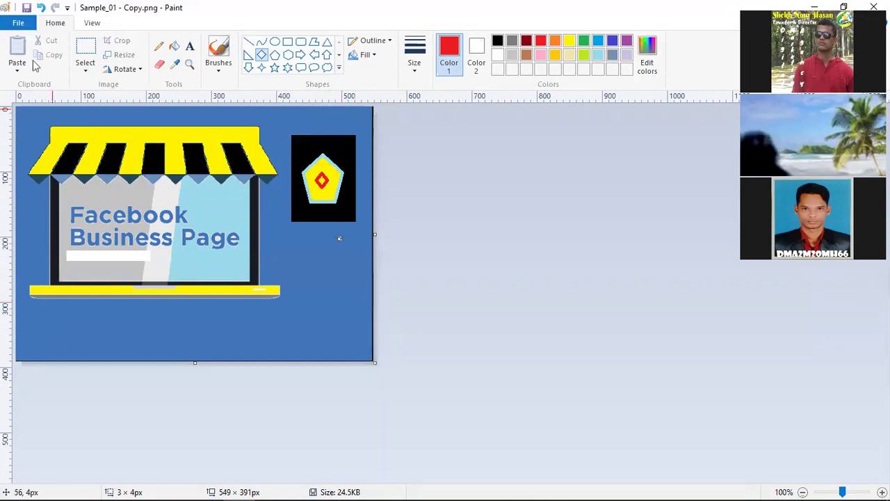
# Start a text box in the blue area below the laptop base, and look up the Stayola.ttf font file on the desktop.
pyautogui.click(191, 48)
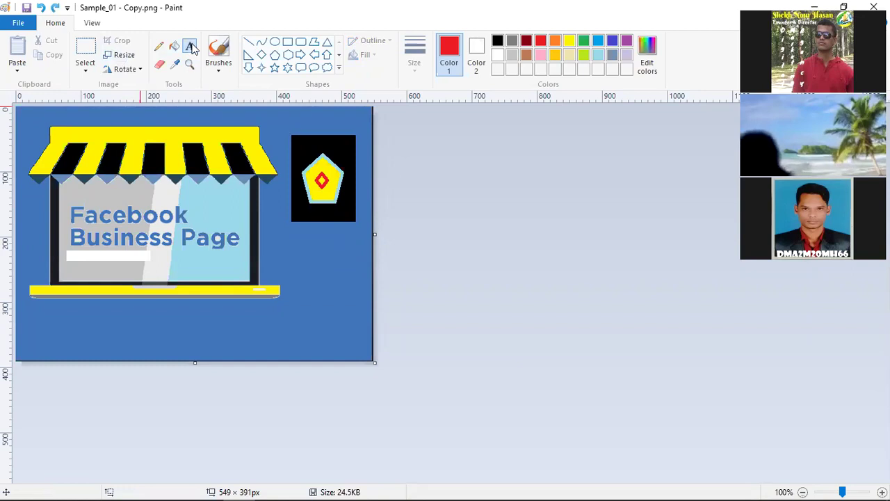
pyautogui.click(36, 325)
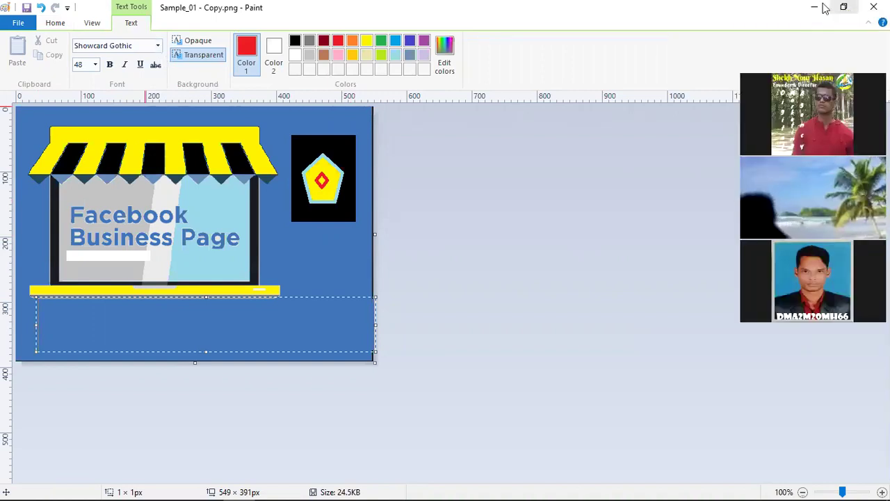
pyautogui.click(815, 7)
pyautogui.click(613, 8)
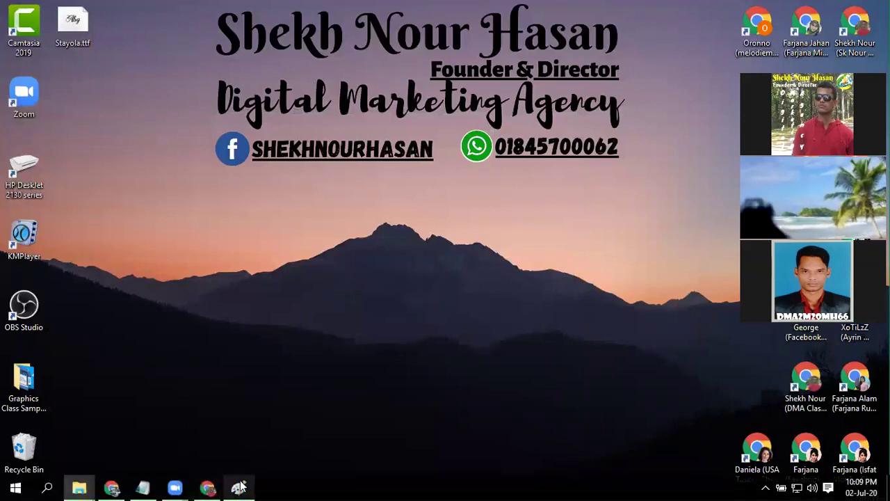
pyautogui.click(238, 492)
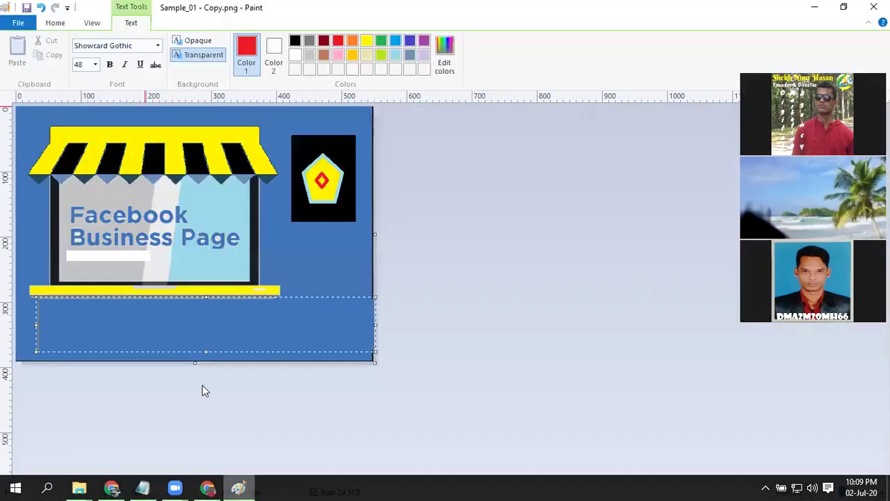
# Set the text font to Stayola and enter "Digital Marketing Agency" in red in the text box below the laptop base.
pyautogui.click(158, 46)
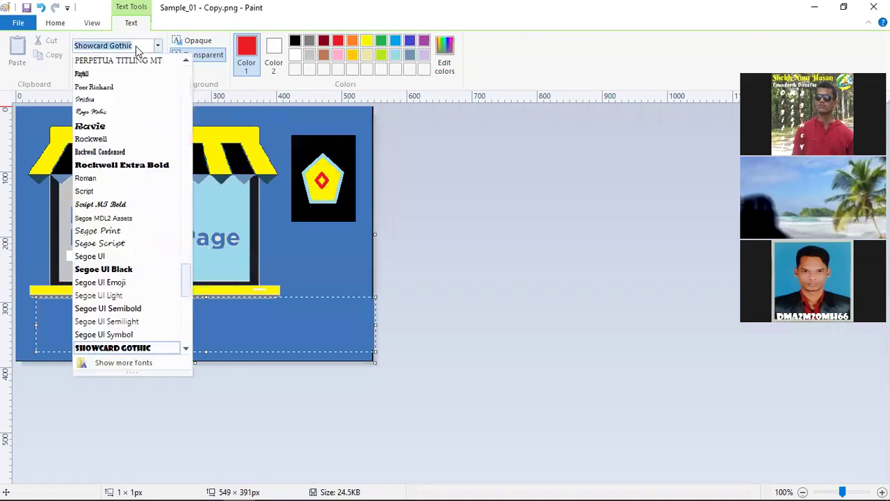
pyautogui.write('Stayola')
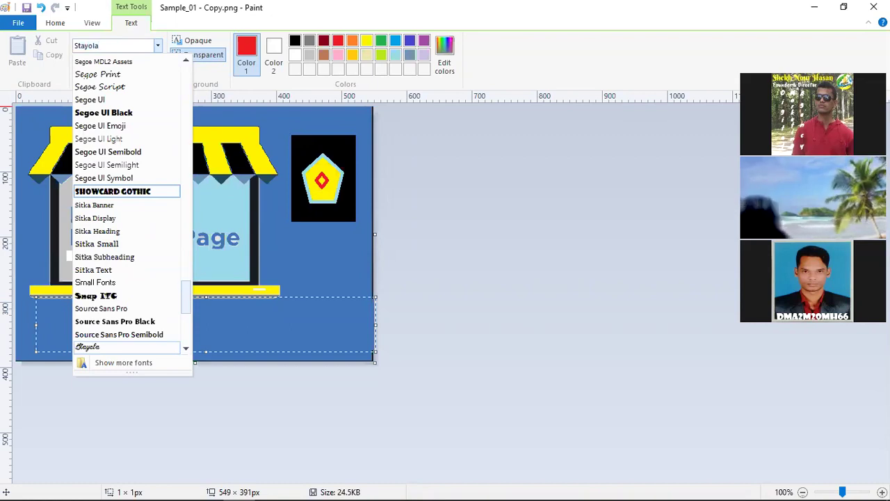
pyautogui.click(88, 346)
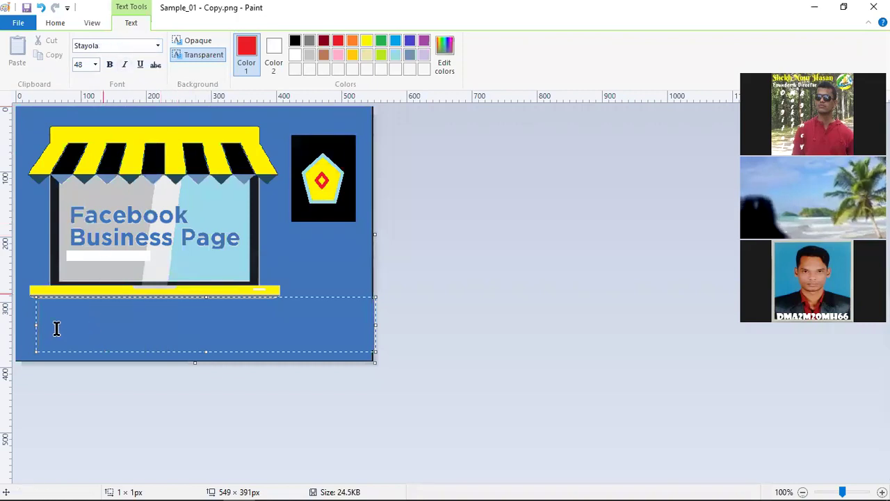
pyautogui.write('Digit')
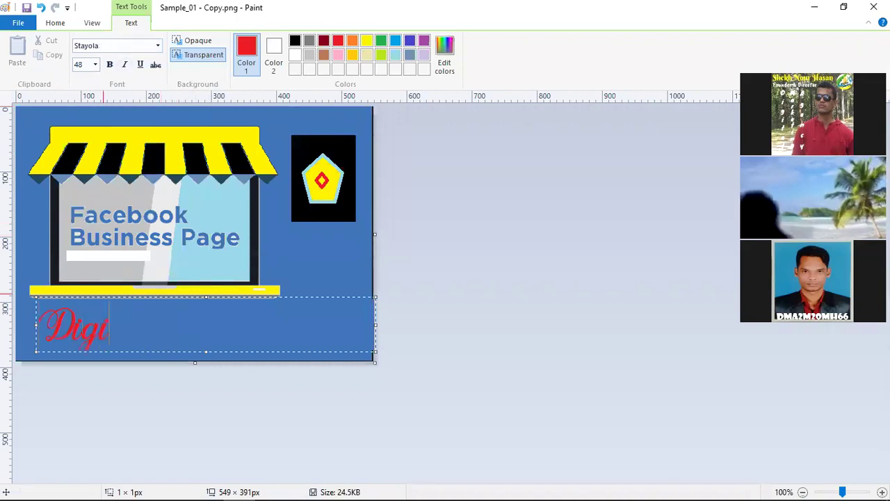
pyautogui.write('al')
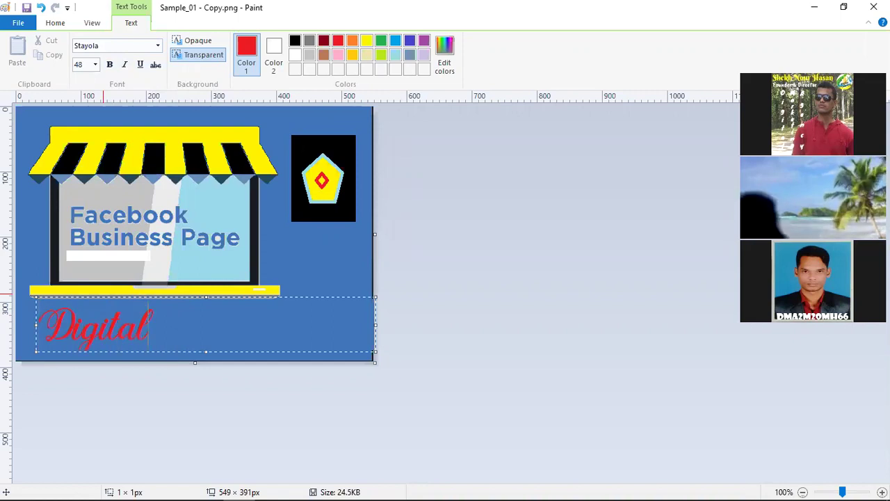
pyautogui.write(' Mar')
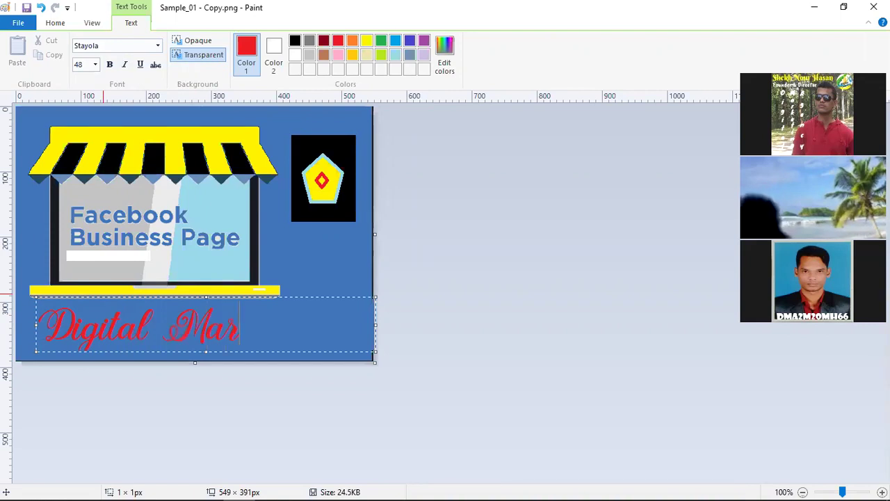
pyautogui.write('keting')
pyautogui.press('Return')
pyautogui.write('Agency')
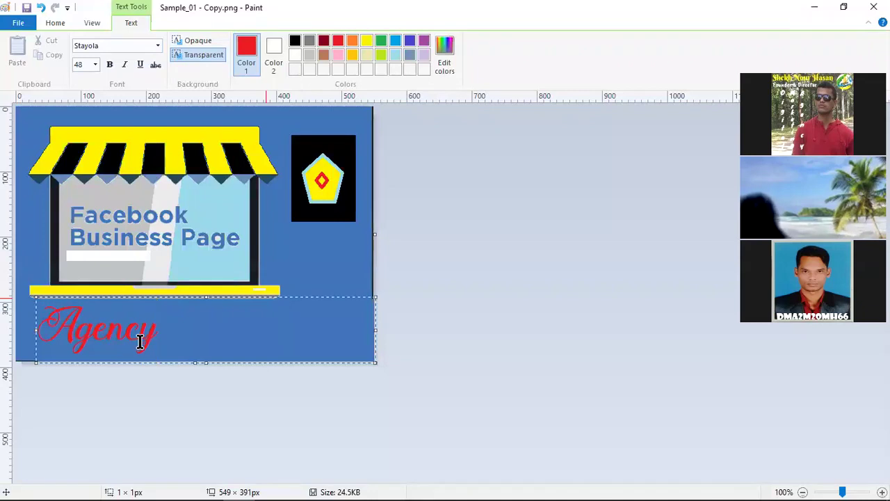
# Reduce the Digital Marketing Agency text to size 36 and fit its text box to about 502 × 106 px.
pyautogui.doubleClick(143, 346)
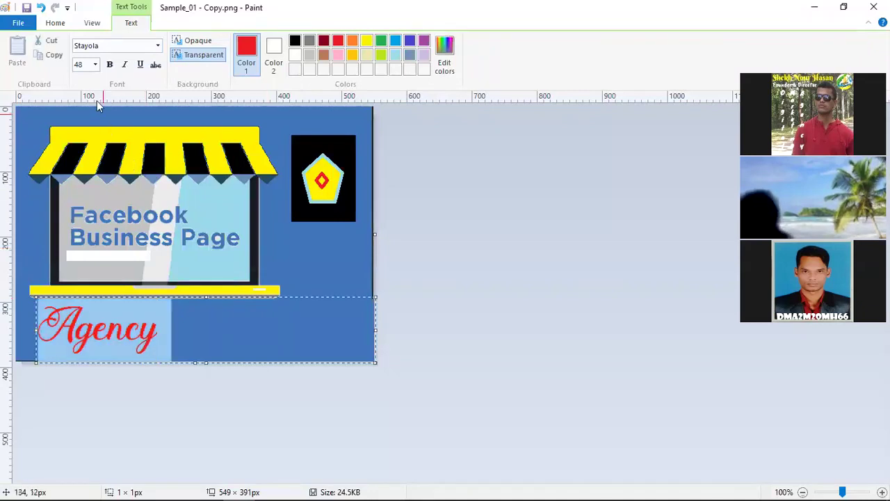
pyautogui.click(96, 65)
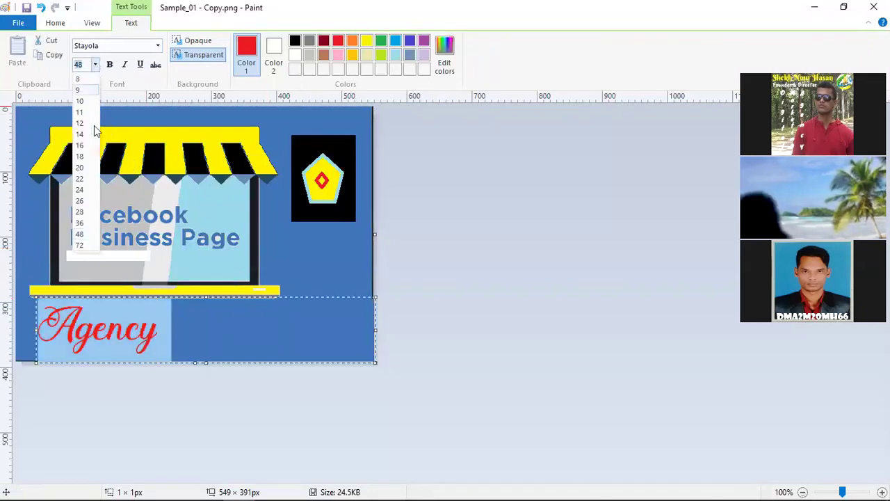
pyautogui.click(85, 223)
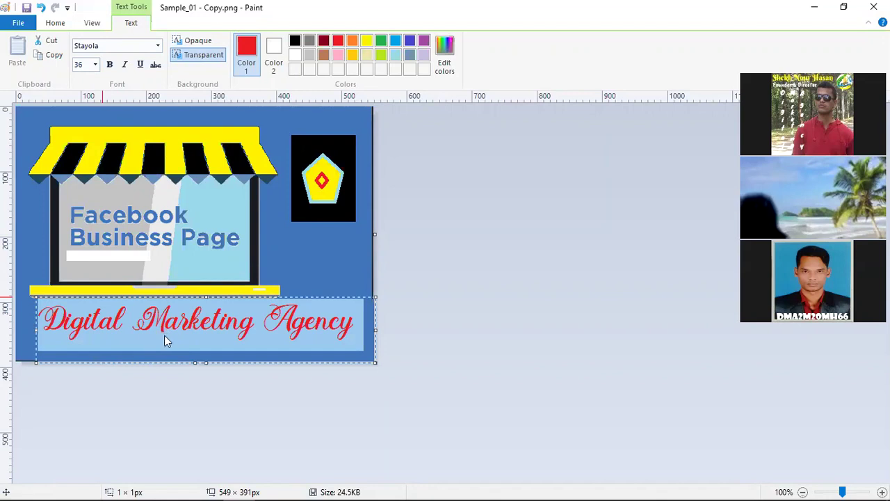
pyautogui.click(192, 340)
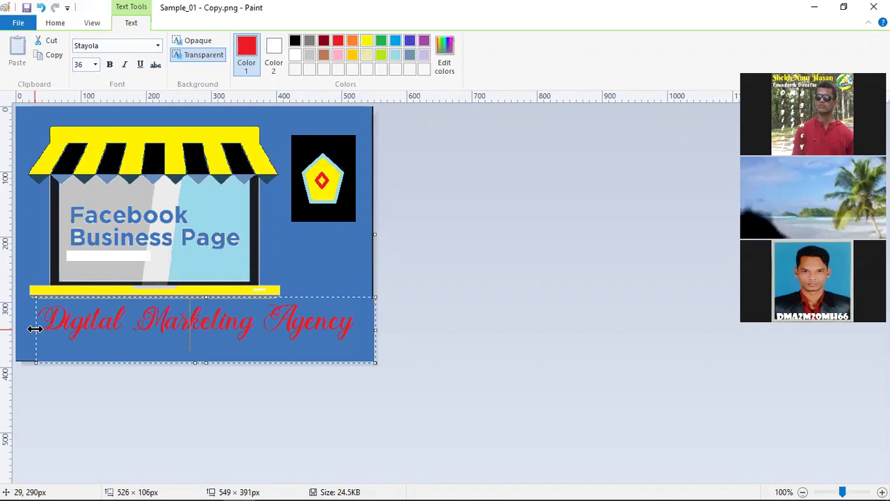
pyautogui.moveTo(35, 329); pyautogui.dragTo(27, 329)
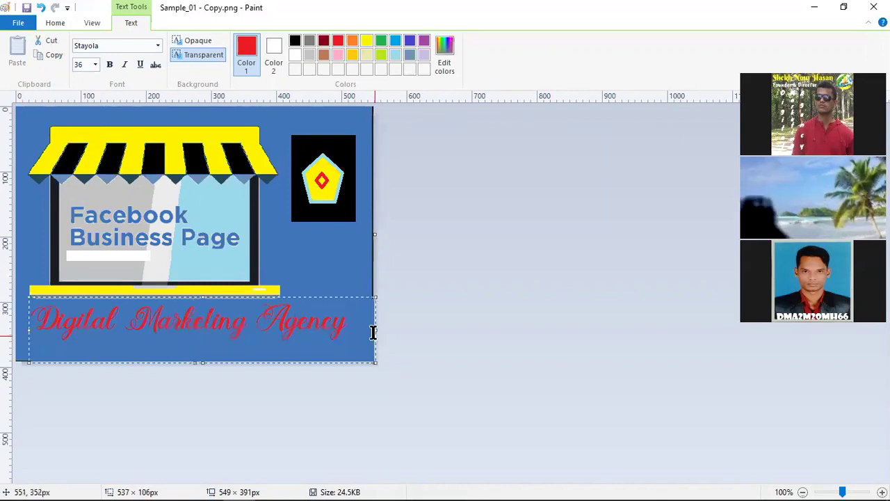
pyautogui.moveTo(374, 331); pyautogui.dragTo(354, 332)
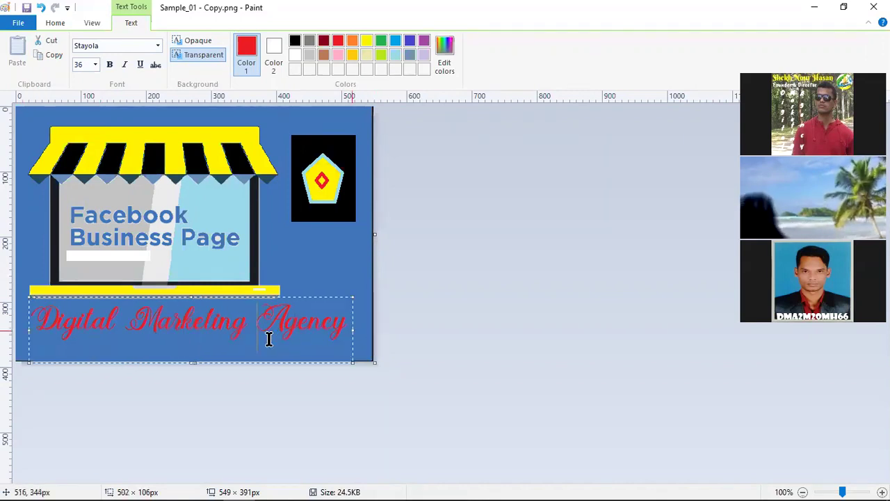
pyautogui.click(323, 263)
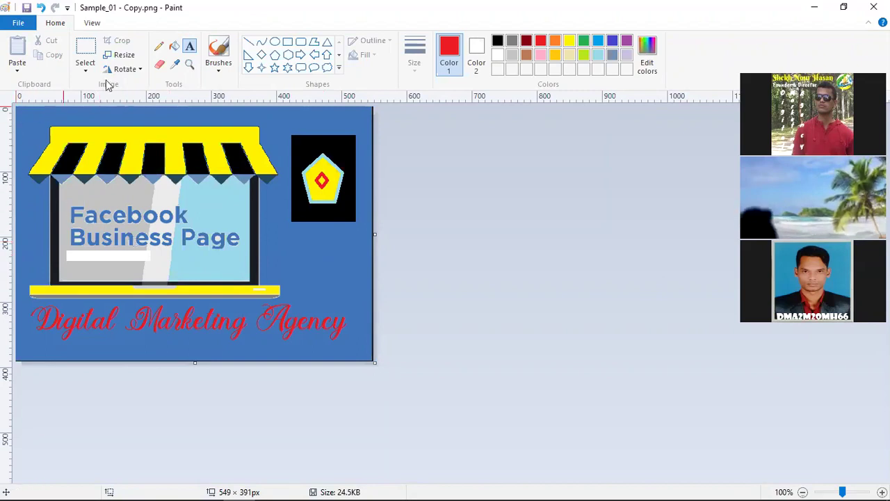
# Select the Facebook Business Page text on the laptop screen, about 261 × 68 px, and delete it.
pyautogui.click(84, 50)
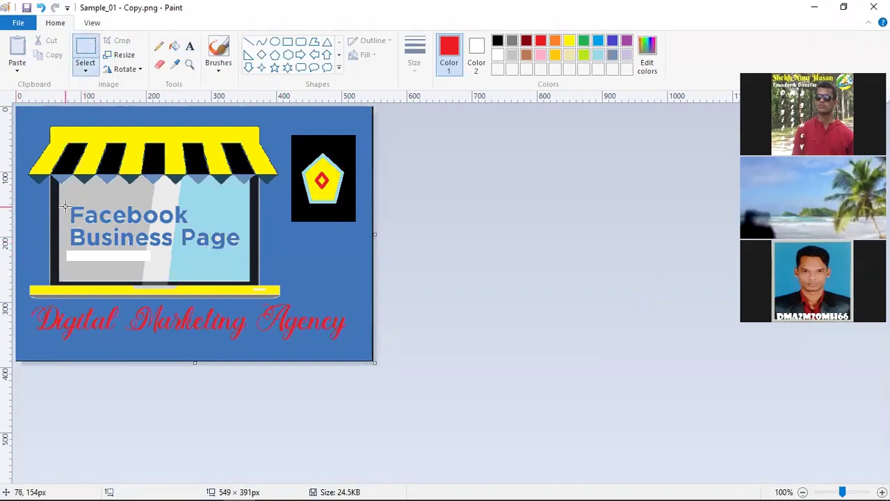
pyautogui.moveTo(70, 205); pyautogui.dragTo(238, 248)
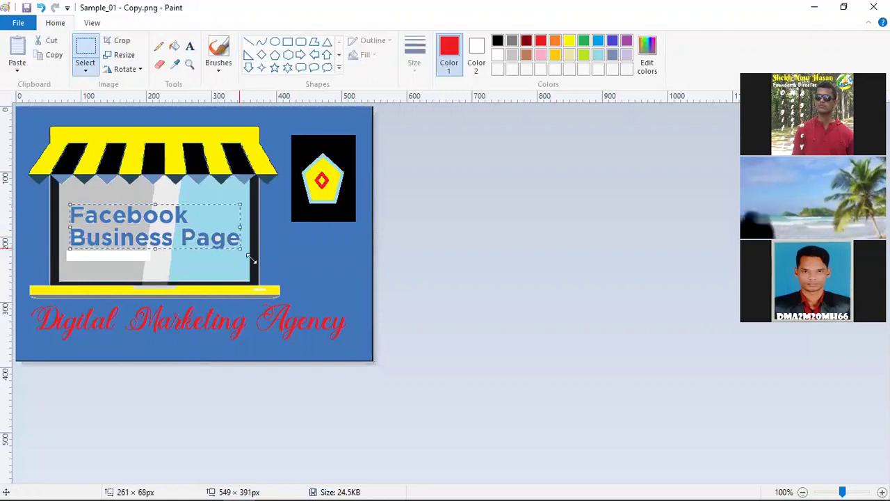
pyautogui.press('Delete')
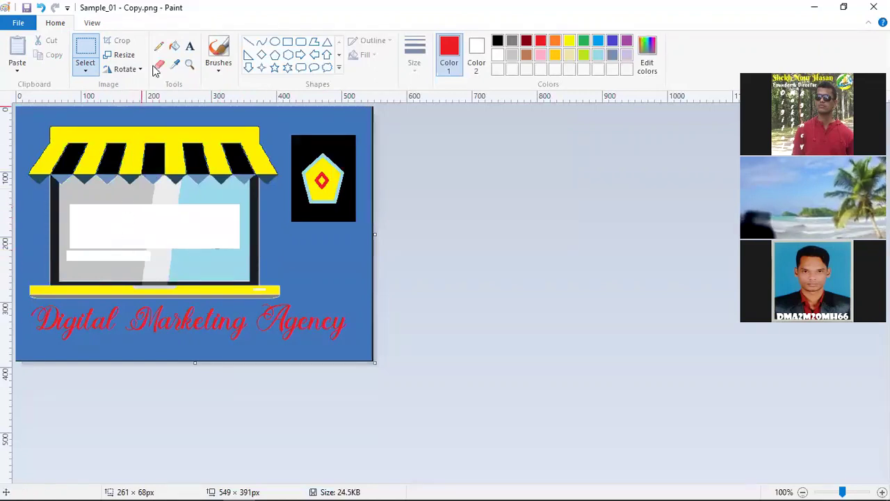
# Try filling the blank white block on the laptop screen with grey sampled from beside it, and undo the fill.
pyautogui.click(174, 63)
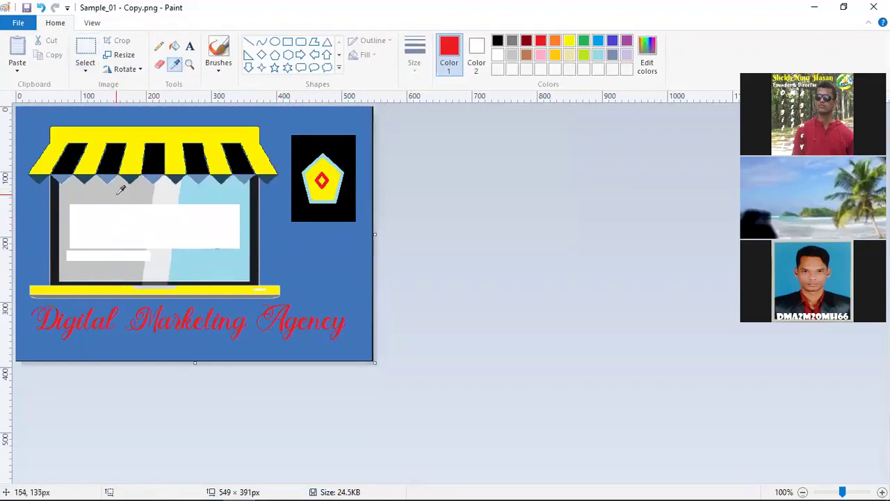
pyautogui.click(120, 189)
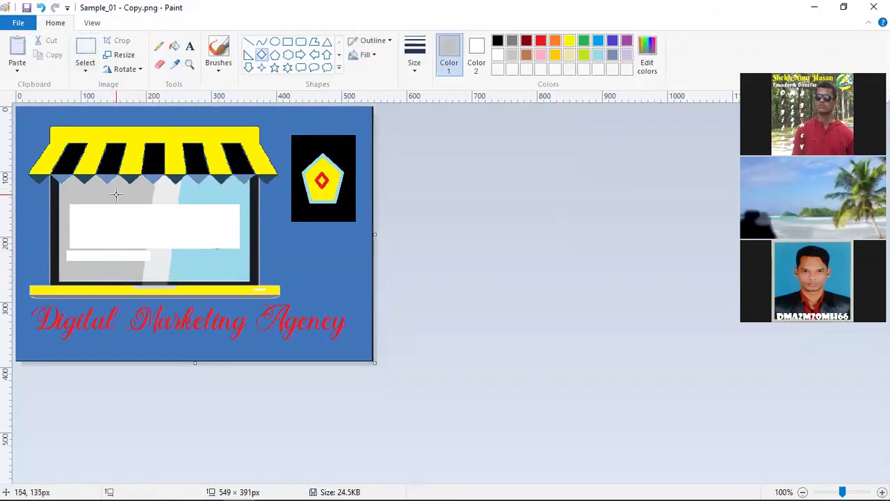
pyautogui.click(174, 47)
pyautogui.click(104, 222)
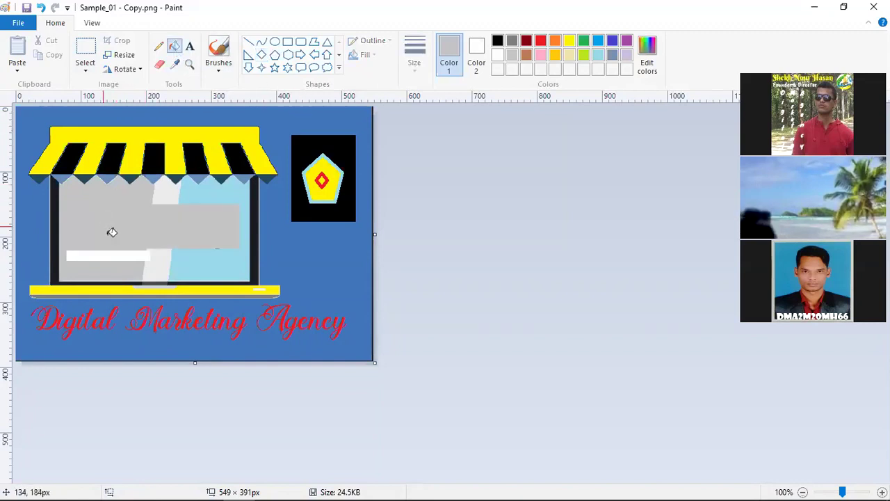
pyautogui.hotkey('ctrl', 'z')
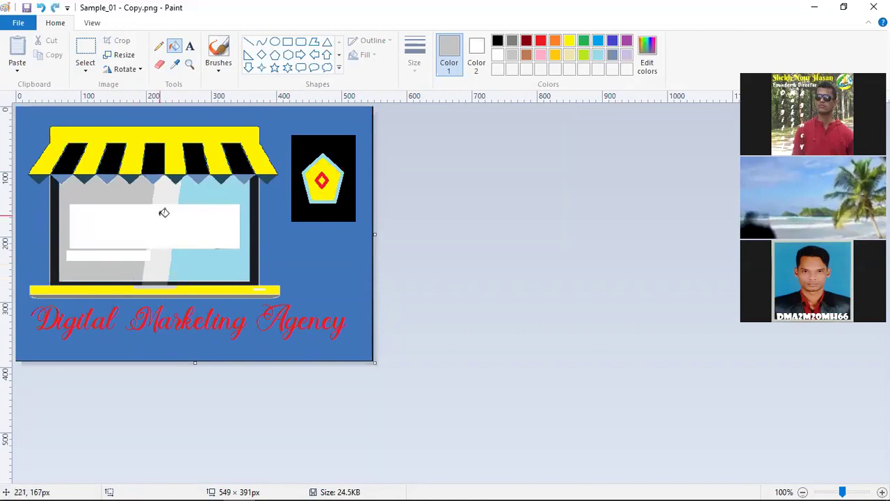
# Draw 1 px white lines from the awning to the laptop base along the grey area's slanted edge, the first about 22 × 159 px.
pyautogui.click(249, 43)
pyautogui.click(416, 73)
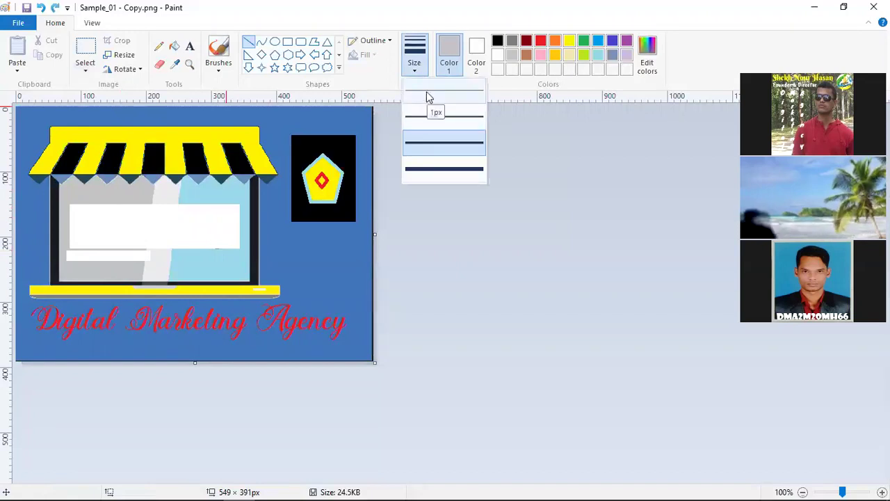
pyautogui.click(428, 92)
pyautogui.click(498, 54)
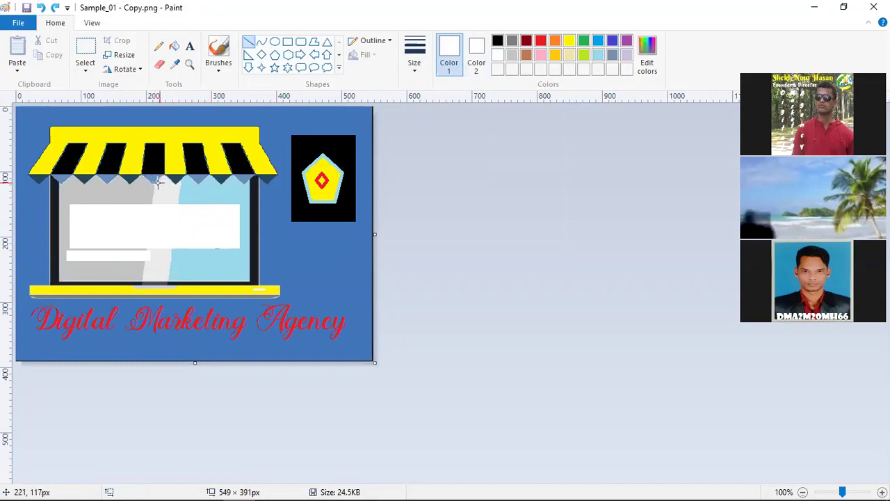
pyautogui.moveTo(155, 183); pyautogui.dragTo(140, 286)
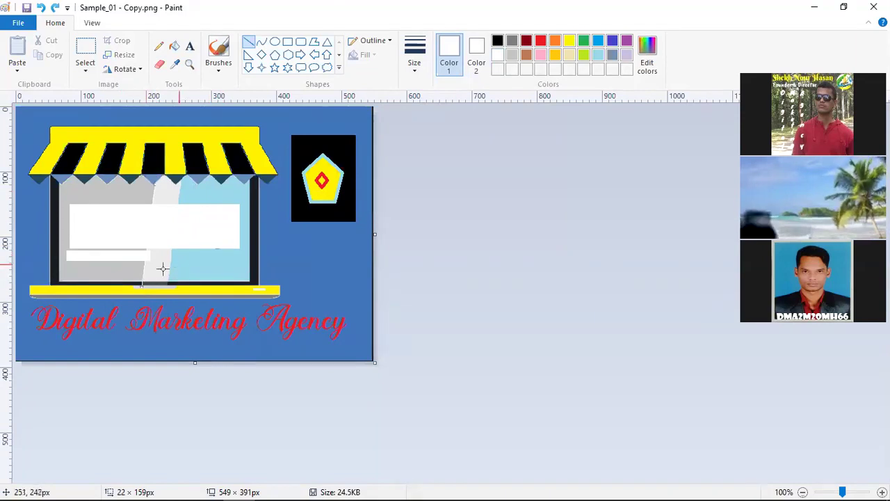
pyautogui.click(159, 252)
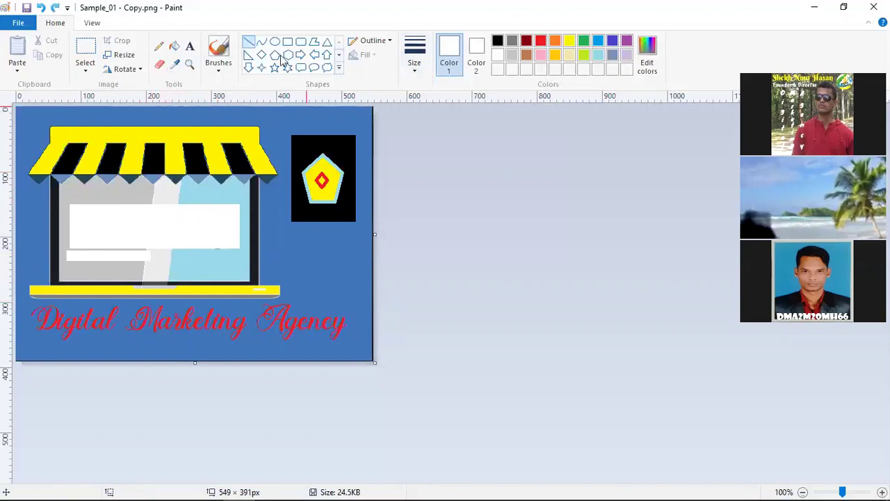
pyautogui.click(417, 72)
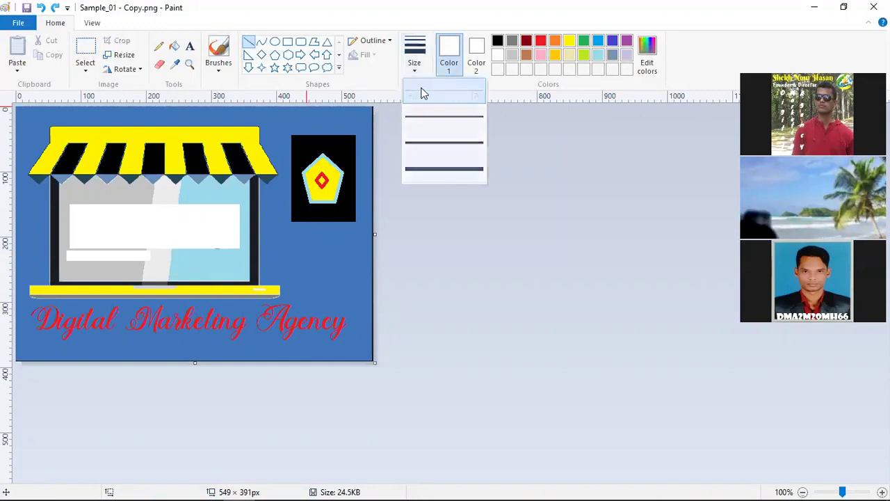
pyautogui.click(423, 92)
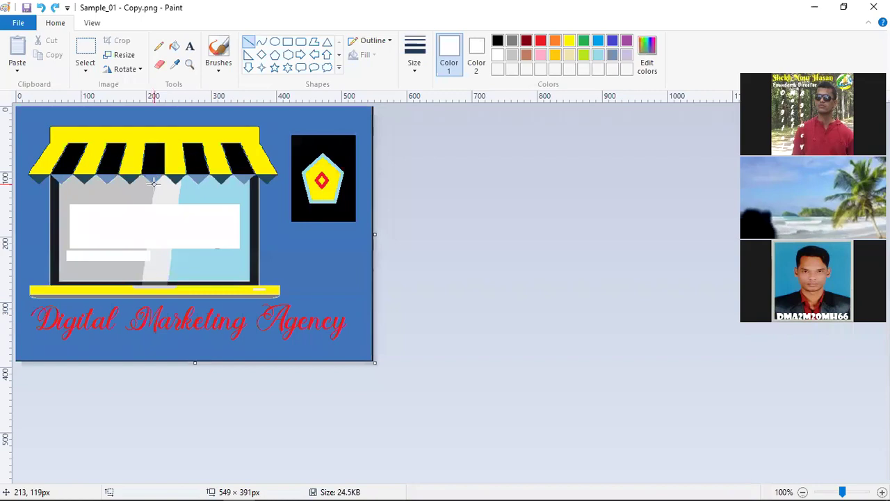
pyautogui.moveTo(154, 182); pyautogui.dragTo(142, 280)
pyautogui.click(161, 235)
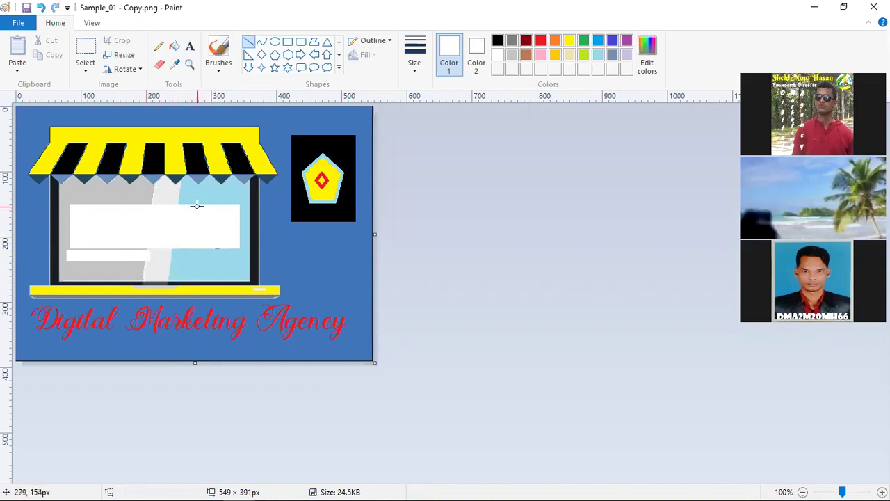
# Sample the laptop screen's grey as the drawing colour, try filling the white block with it again, and undo that fill.
pyautogui.click(174, 63)
pyautogui.click(102, 193)
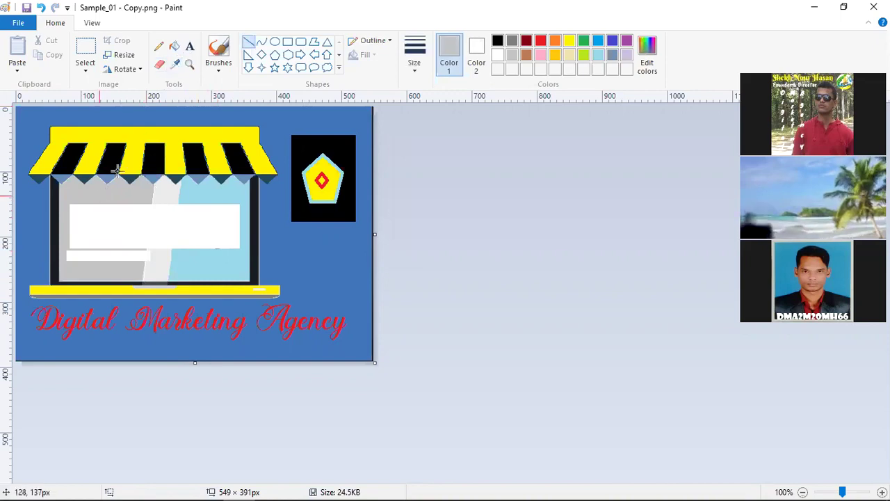
pyautogui.click(174, 46)
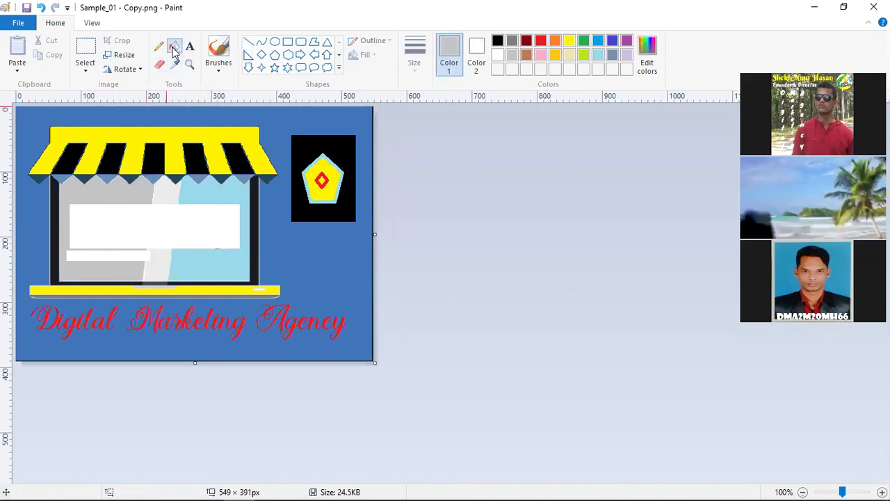
pyautogui.click(110, 217)
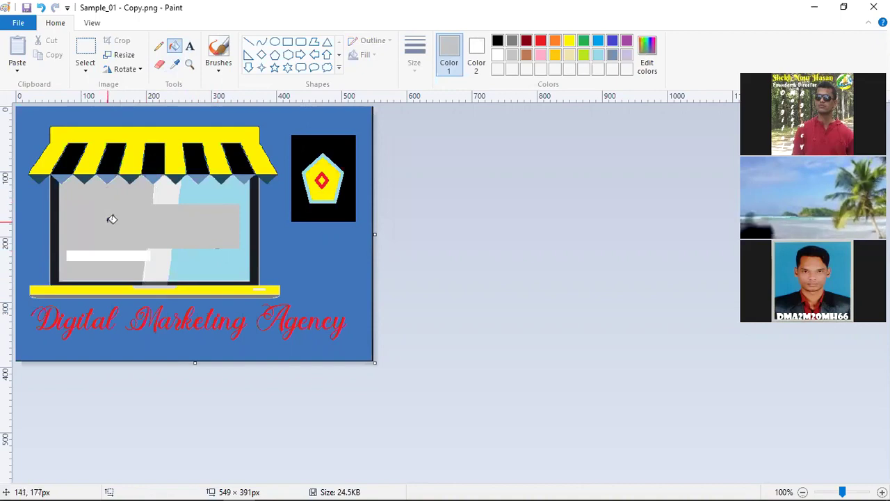
pyautogui.hotkey('ctrl', 'z')
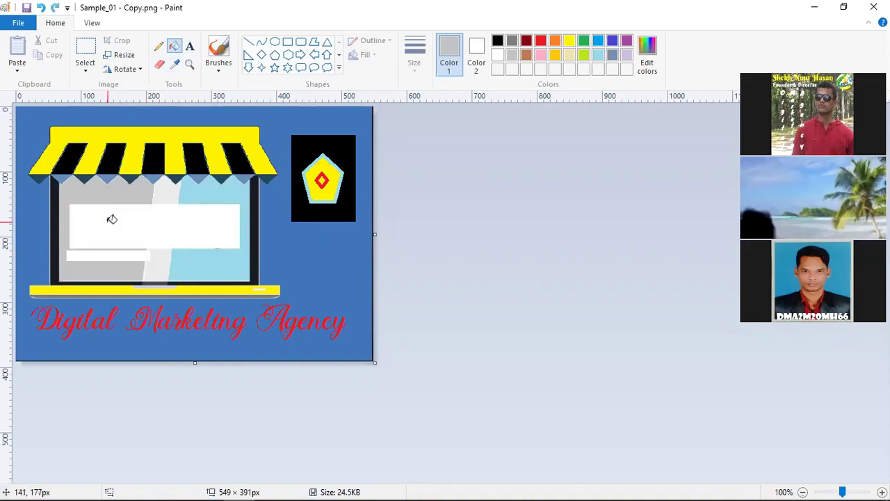
# Draw a thin slanted grey line about 16 × 121 px across the white block, continuing the grey area's edge on the laptop screen.
pyautogui.click(249, 44)
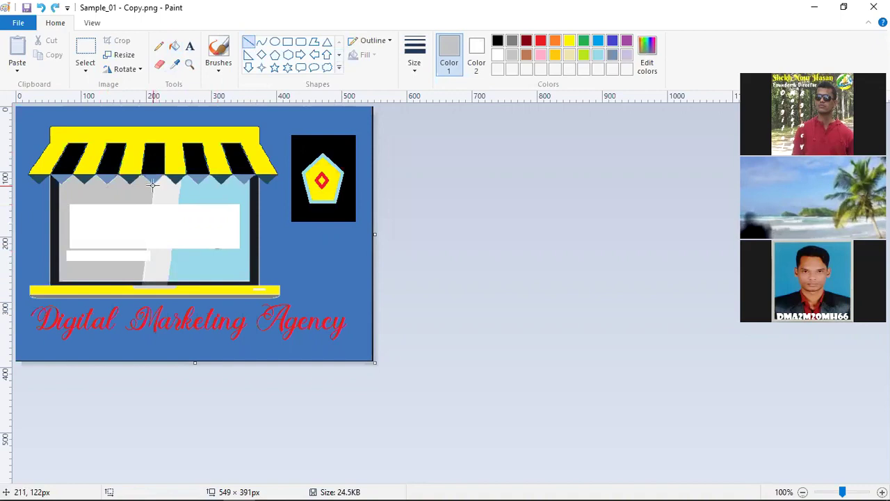
pyautogui.moveTo(153, 184); pyautogui.dragTo(143, 263)
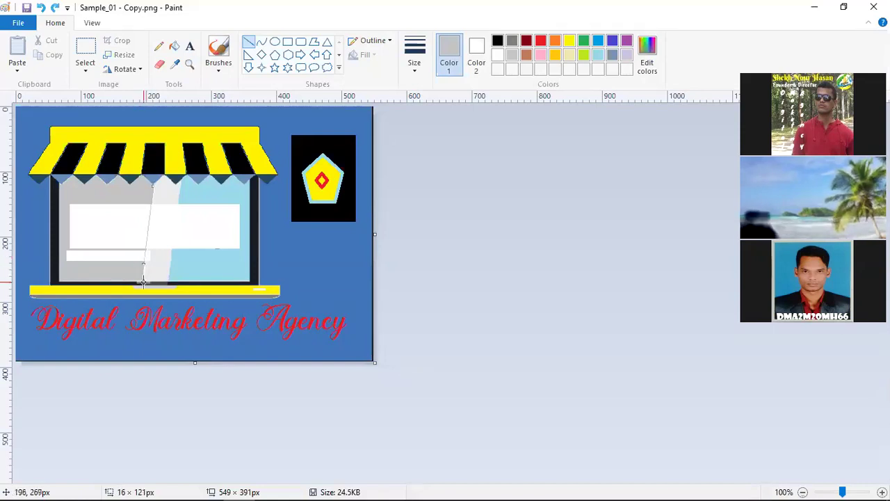
pyautogui.click(143, 282)
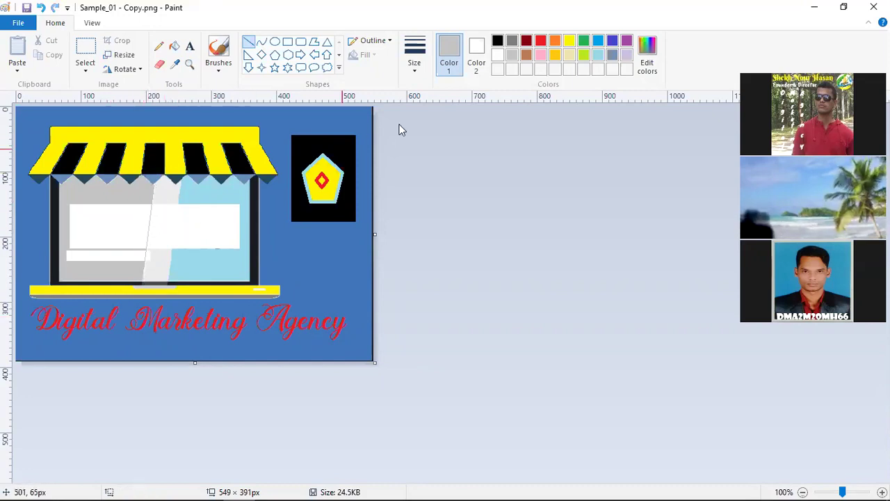
# Sample the laptop screen's grey again and draw a thin horizontal grey line about 130 px long beneath the lower white strip.
pyautogui.click(497, 57)
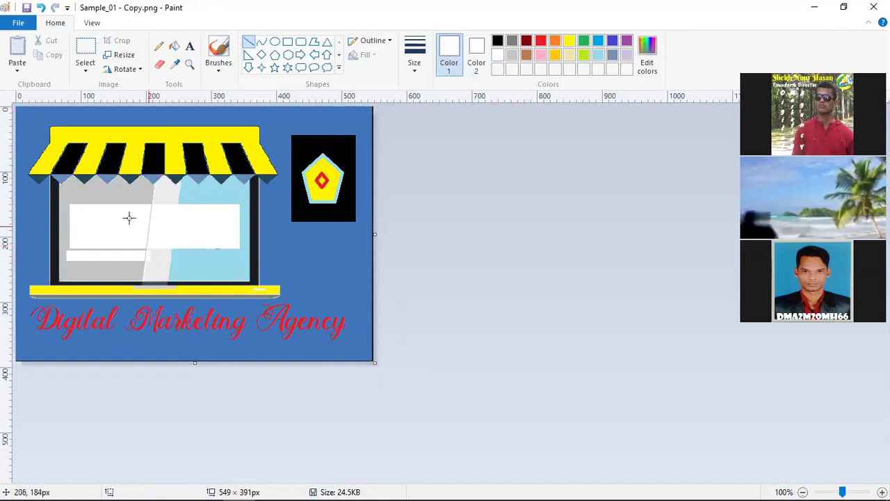
pyautogui.click(175, 63)
pyautogui.click(118, 189)
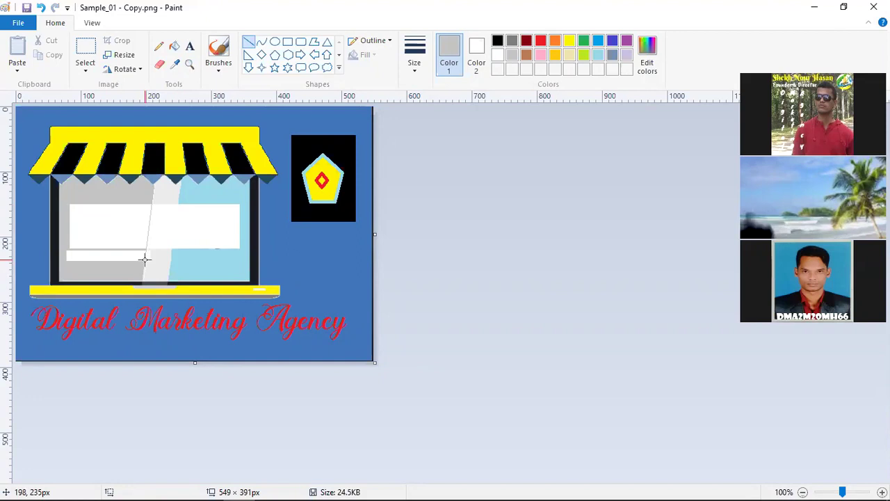
pyautogui.moveTo(143, 260); pyautogui.dragTo(62, 260)
pyautogui.click(64, 255)
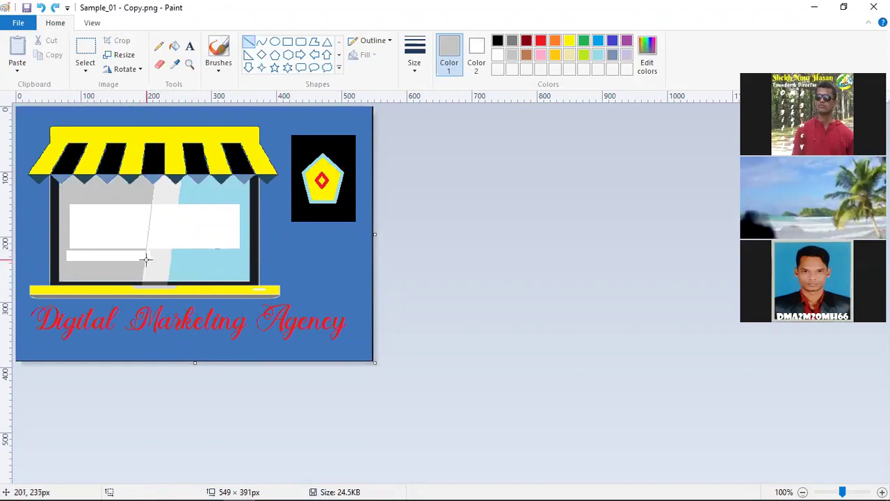
pyautogui.moveTo(142, 262); pyautogui.dragTo(59, 262)
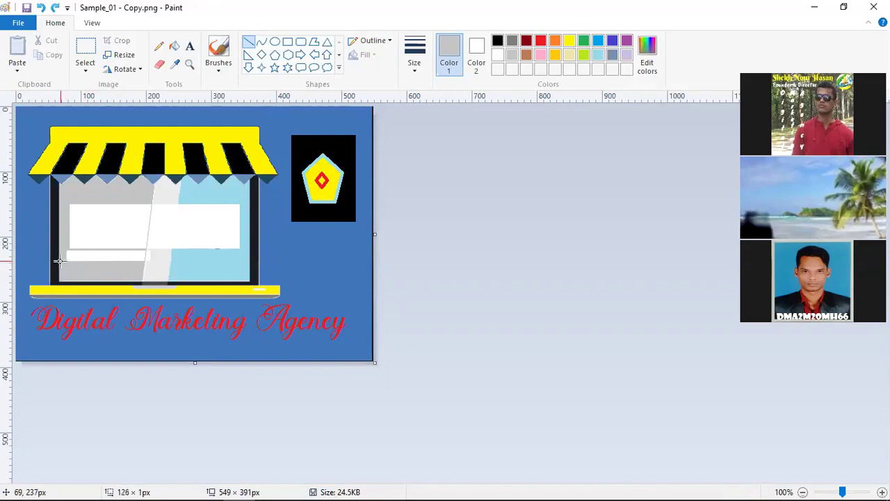
pyautogui.moveTo(144, 259); pyautogui.dragTo(144, 260)
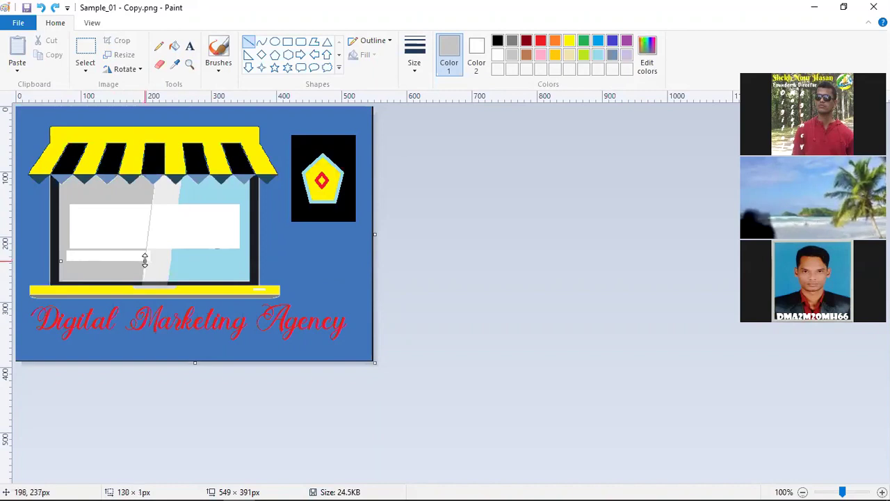
pyautogui.click(70, 249)
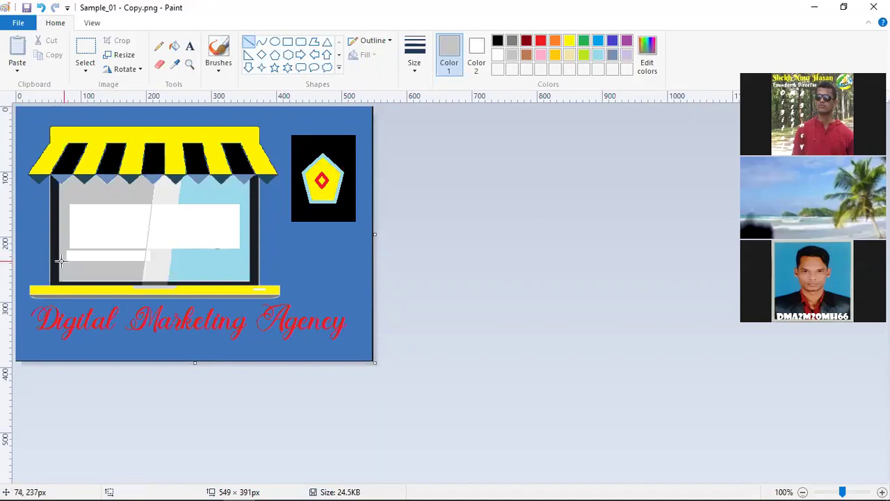
# Draw thin grey lines up the laptop screen's left edge and across above the white block, the upper one about 141 × 3 px.
pyautogui.moveTo(61, 260); pyautogui.dragTo(68, 188)
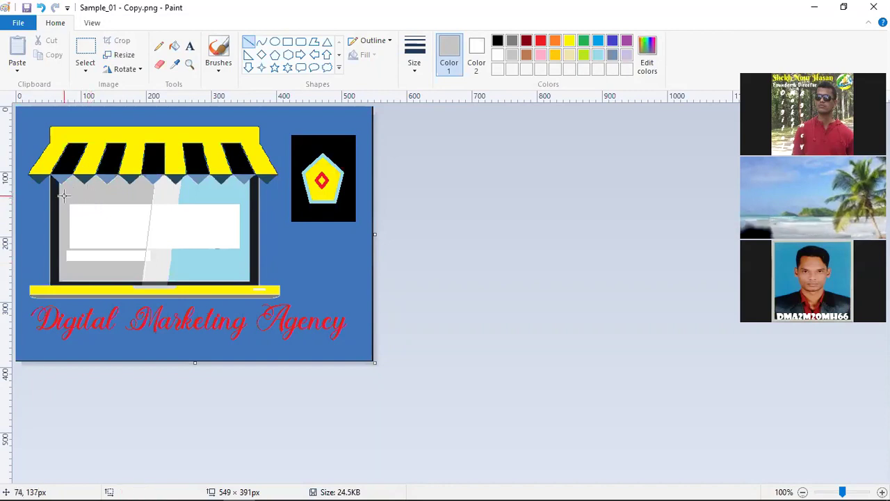
pyautogui.moveTo(62, 191); pyautogui.dragTo(153, 189)
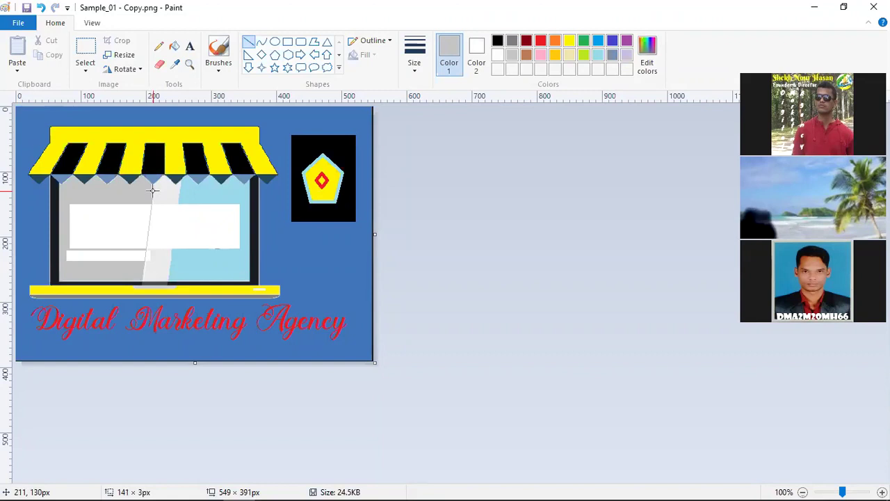
pyautogui.click(113, 234)
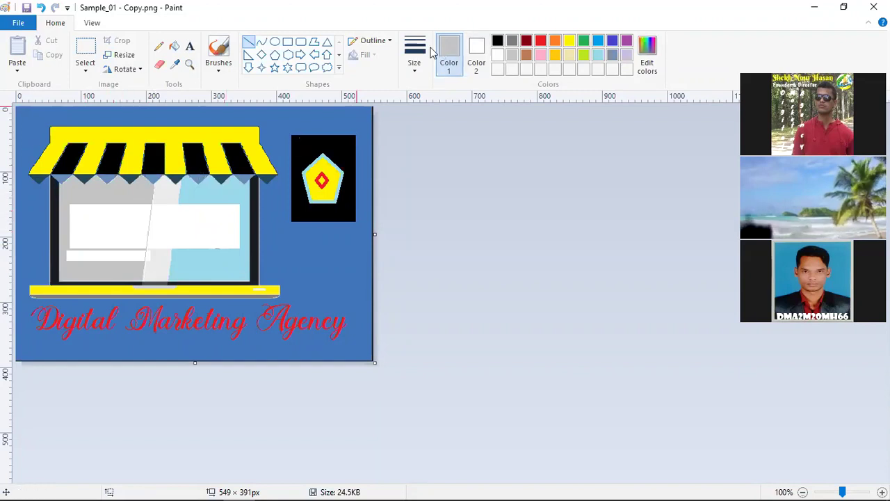
# Fill the white block's left part and the narrow white strip below it with the sampled grey.
pyautogui.click(175, 46)
pyautogui.click(98, 232)
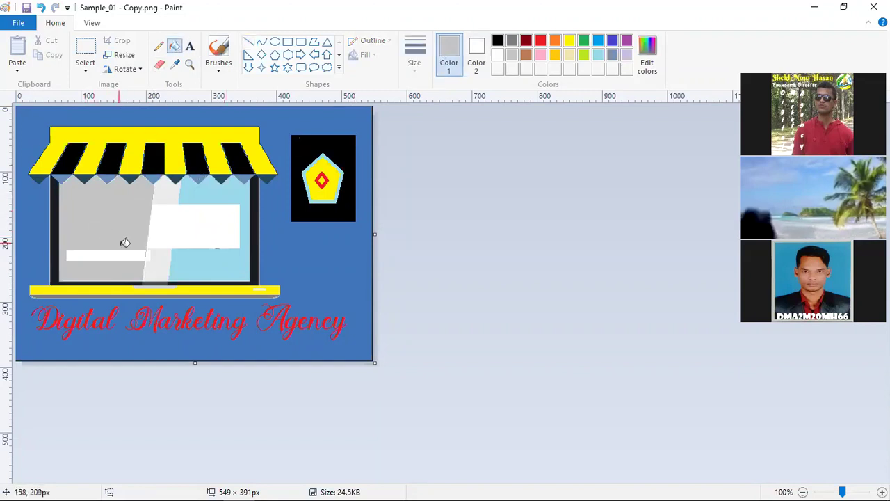
pyautogui.click(104, 255)
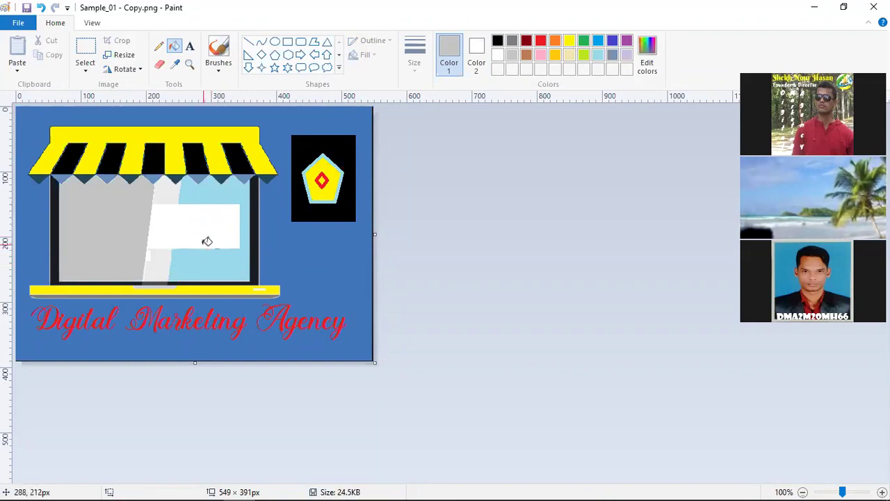
# Sample the laptop screen's light blue and draw a thinnest-width line about 13 × 76 px across the white block, continuing the blue area's slanted edge.
pyautogui.click(249, 46)
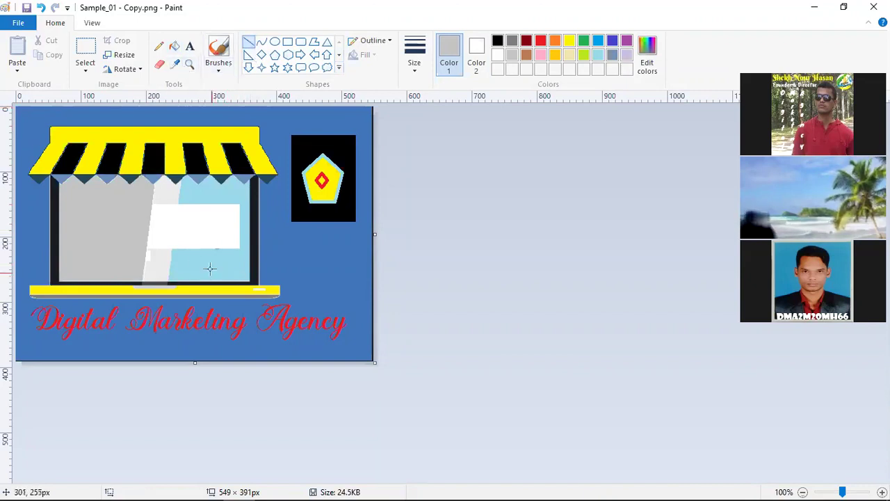
pyautogui.click(175, 64)
pyautogui.click(211, 261)
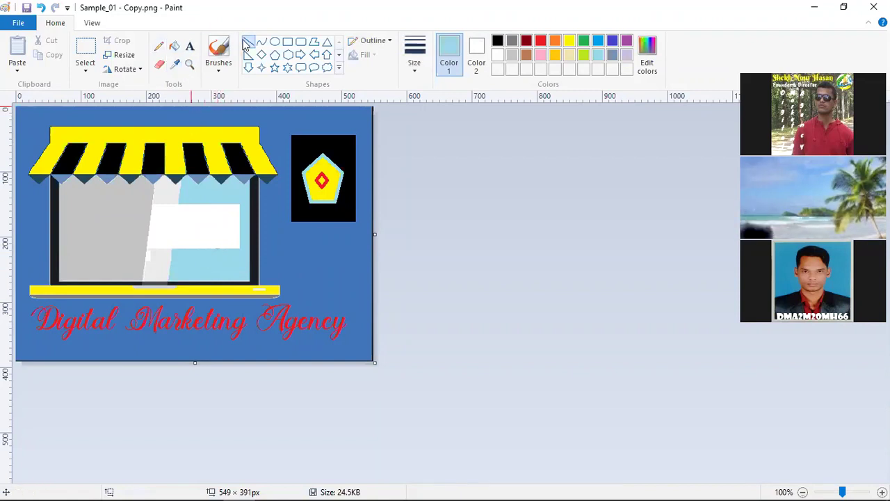
pyautogui.click(416, 70)
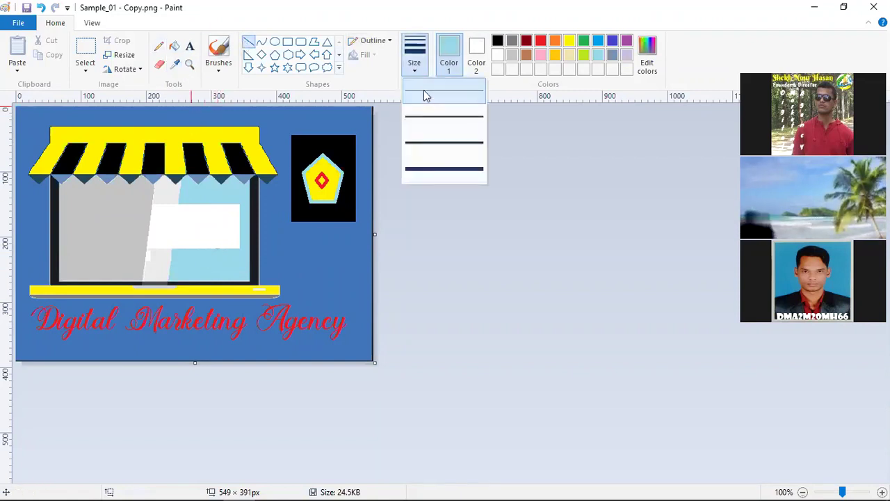
pyautogui.click(427, 96)
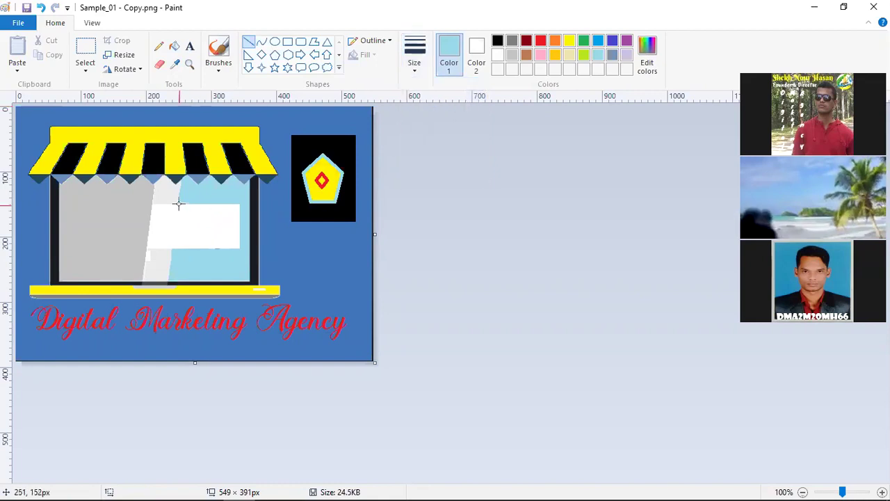
pyautogui.moveTo(178, 202); pyautogui.dragTo(170, 250)
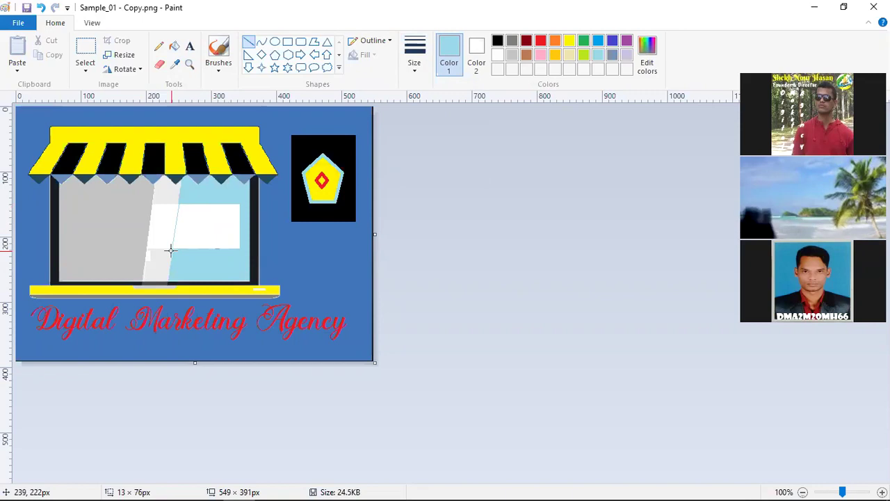
pyautogui.click(199, 264)
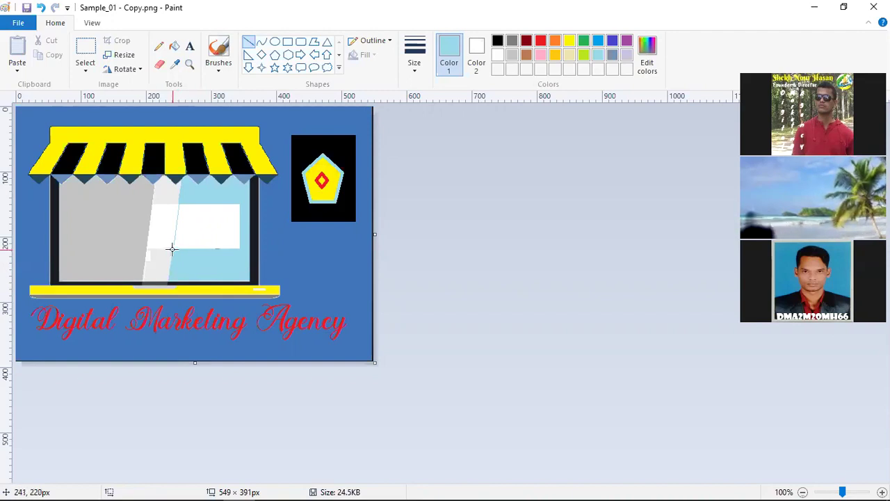
# Add light blue lines along the slanted edge and about 101 × 3 px above the white block, and fill the block's right part light blue.
pyautogui.moveTo(172, 249); pyautogui.dragTo(174, 197)
pyautogui.click(230, 265)
pyautogui.click(244, 198)
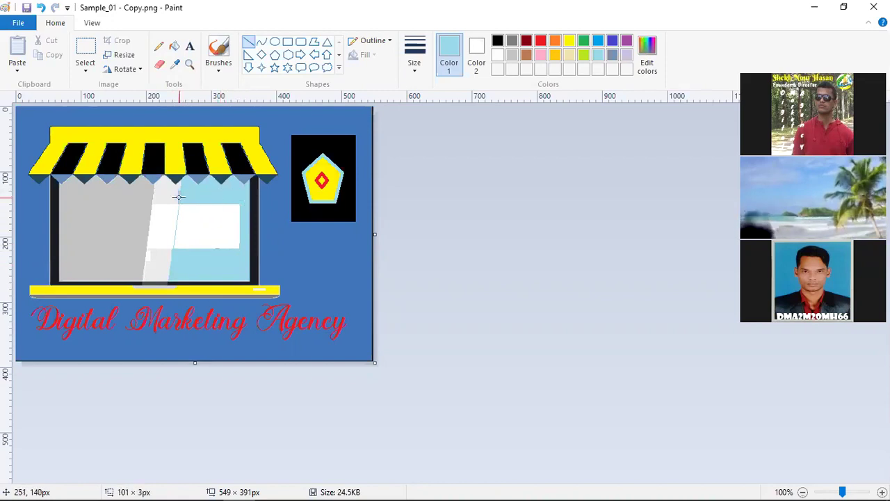
pyautogui.moveTo(178, 197); pyautogui.dragTo(179, 197)
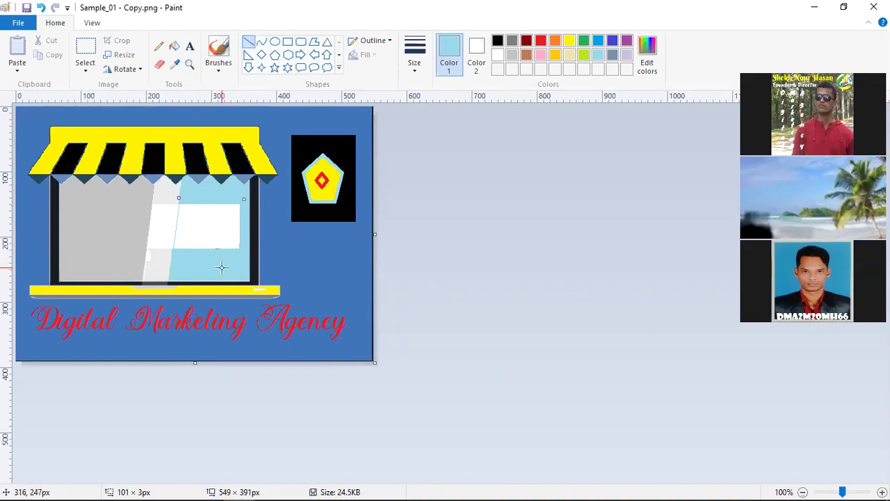
pyautogui.click(224, 246)
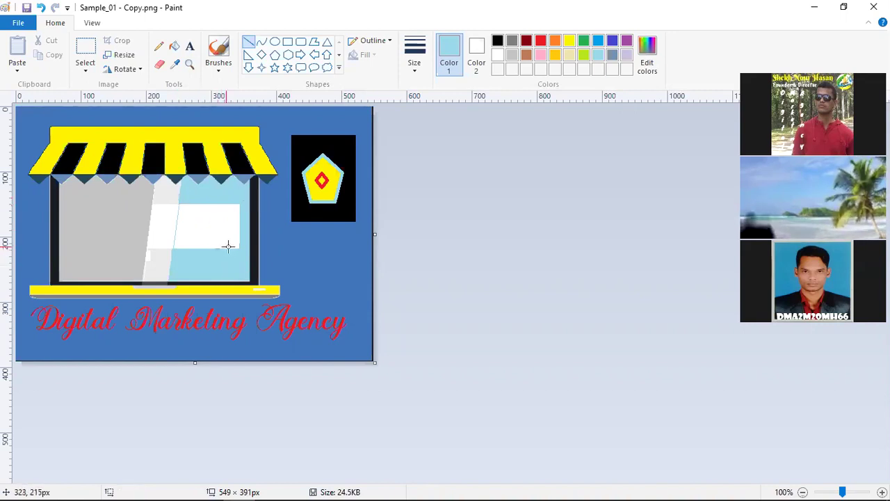
pyautogui.click(174, 46)
pyautogui.click(207, 227)
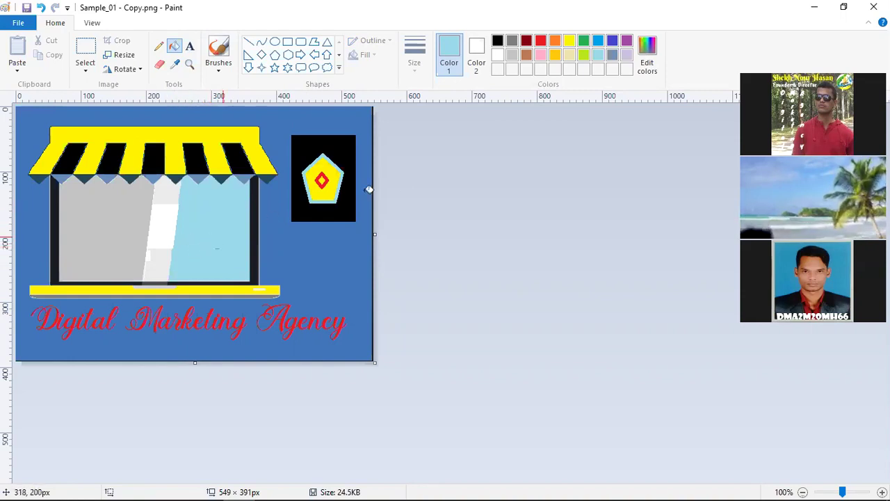
# Draw a thicker light blue line about 18 × 155 px from the awning to the laptop base along the blue area's slanted edge.
pyautogui.click(249, 41)
pyautogui.click(417, 70)
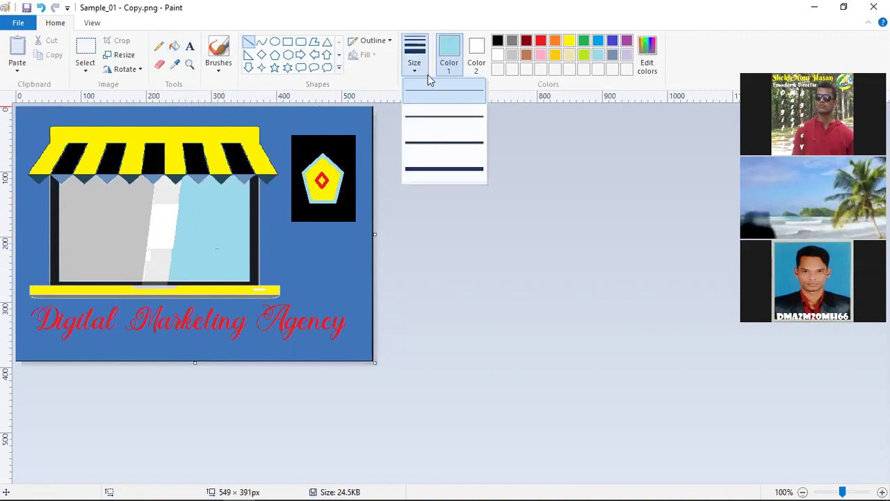
pyautogui.click(434, 144)
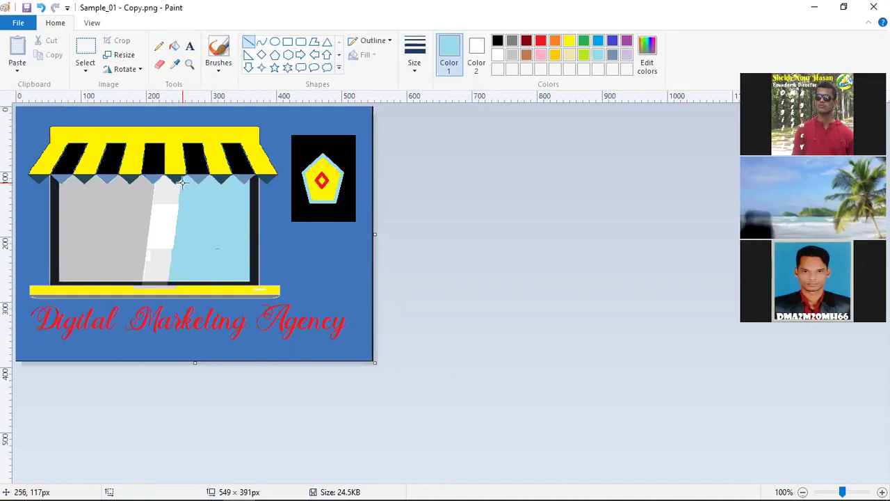
pyautogui.moveTo(180, 181); pyautogui.dragTo(169, 282)
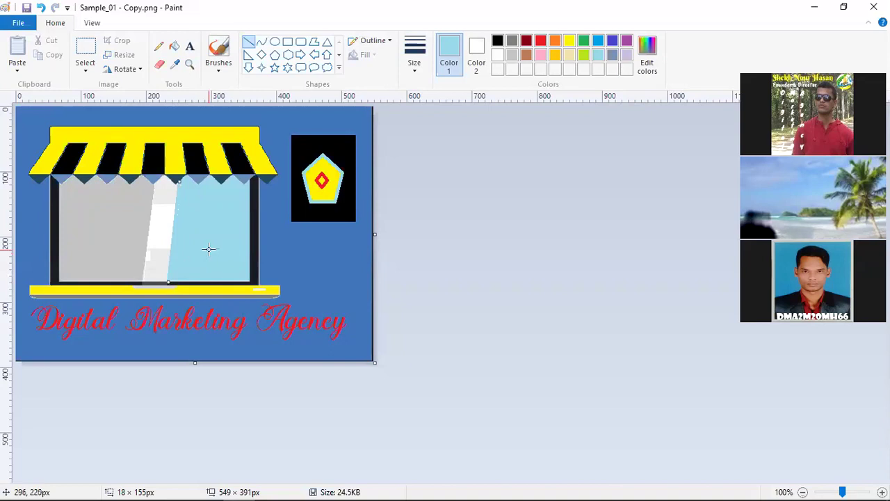
pyautogui.click(208, 249)
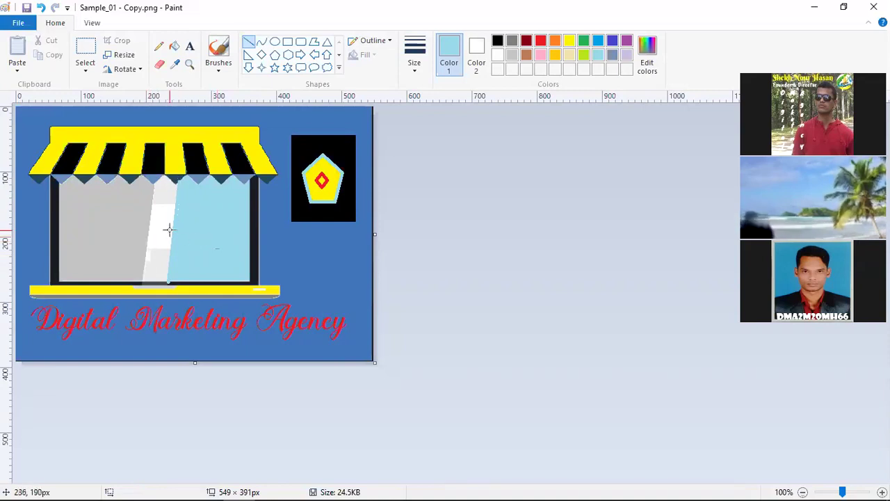
# Try filling the slanted white band between the grey and blue areas with black, and undo the fills.
pyautogui.click(497, 40)
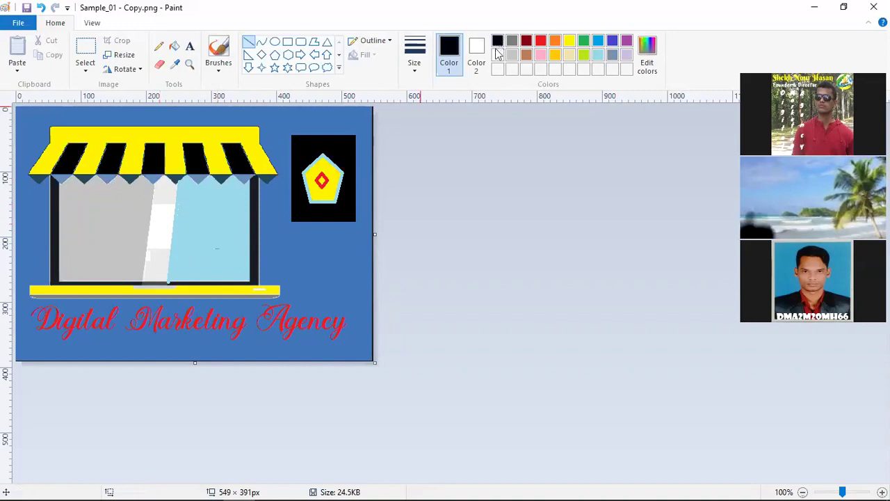
pyautogui.click(174, 46)
pyautogui.click(160, 202)
pyautogui.click(158, 238)
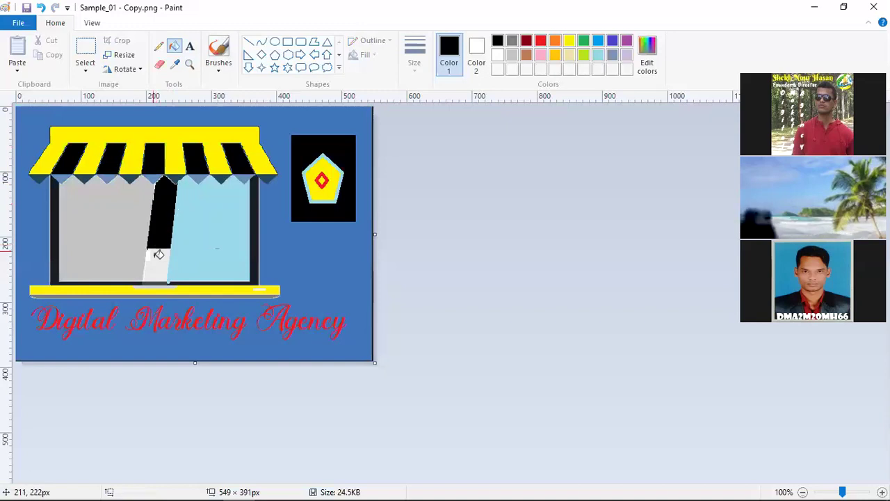
pyautogui.click(158, 266)
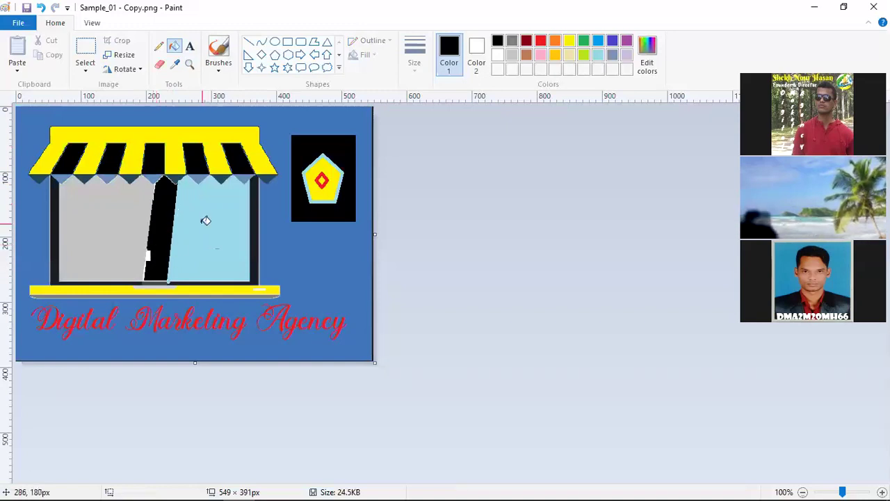
pyautogui.hotkey('ctrl', 'z')
pyautogui.hotkey('ctrl', 'z')
pyautogui.hotkey('ctrl', 'z')
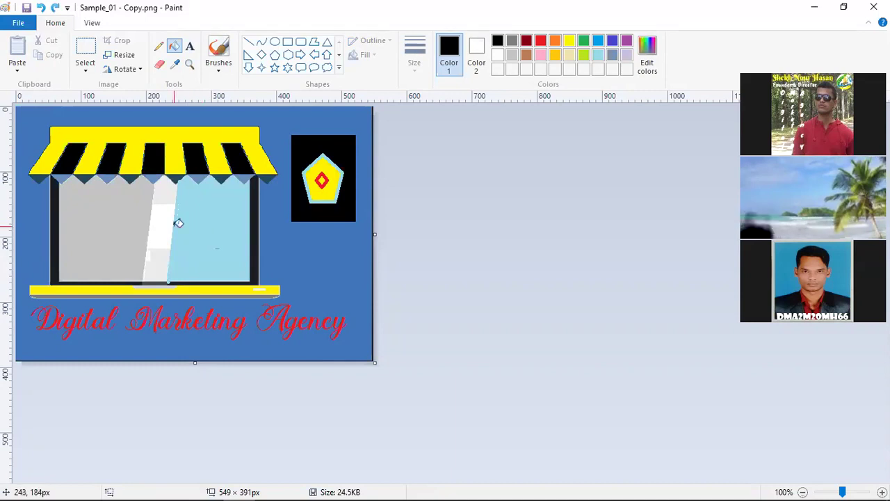
# Select a rectangle about 228 × 70 px across the middle of the laptop screen and delete its contents.
pyautogui.click(85, 50)
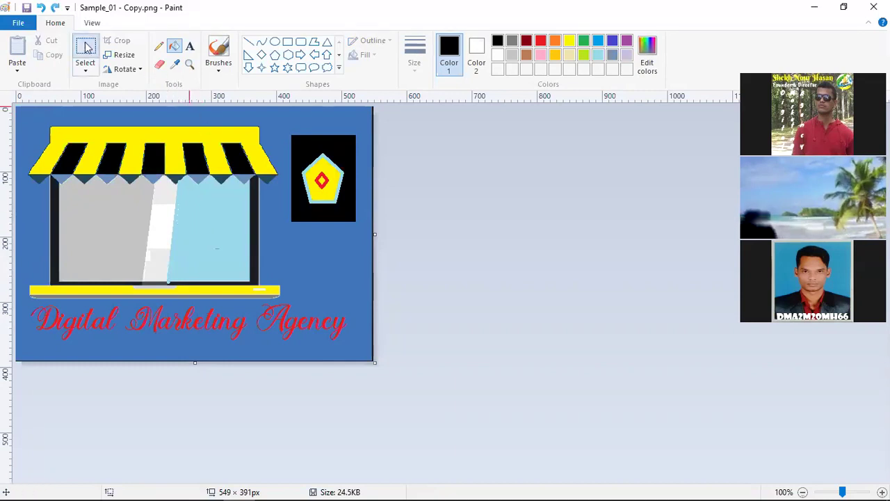
pyautogui.moveTo(87, 207); pyautogui.dragTo(236, 252)
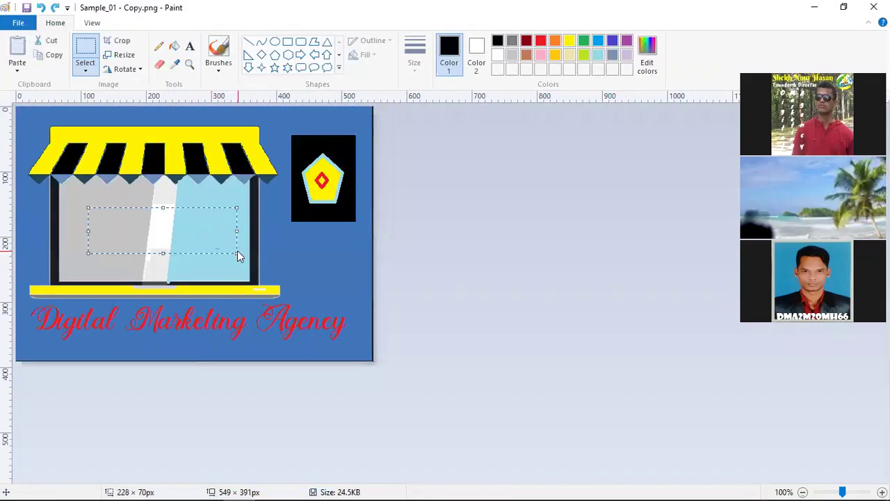
pyautogui.press('Delete')
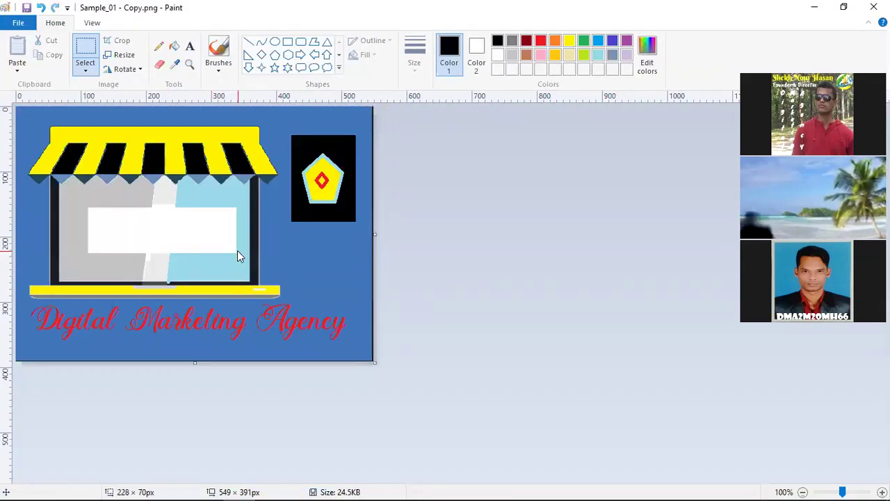
pyautogui.moveTo(120, 232); pyautogui.dragTo(231, 236)
pyautogui.click(276, 247)
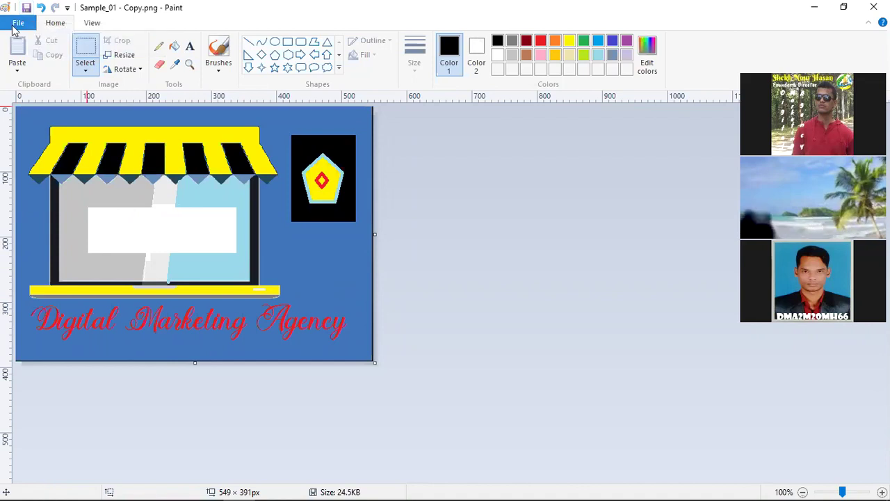
pyautogui.click(14, 25)
pyautogui.moveTo(40, 136)
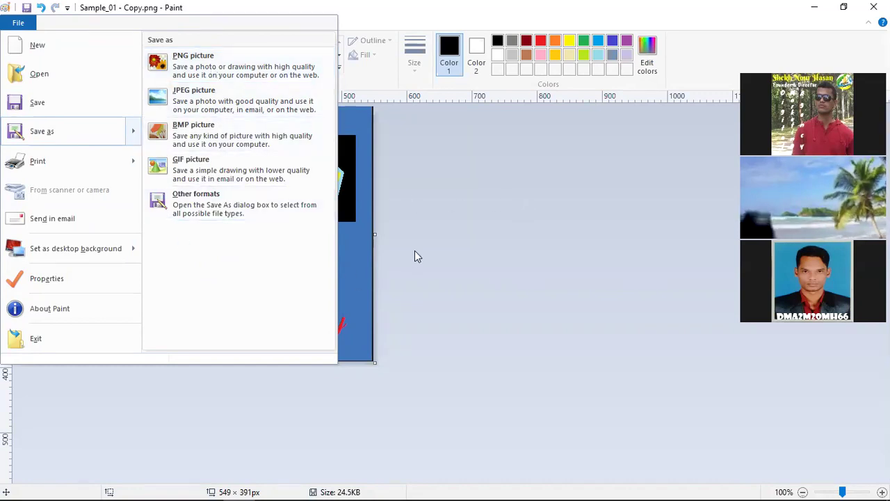
pyautogui.click(433, 145)
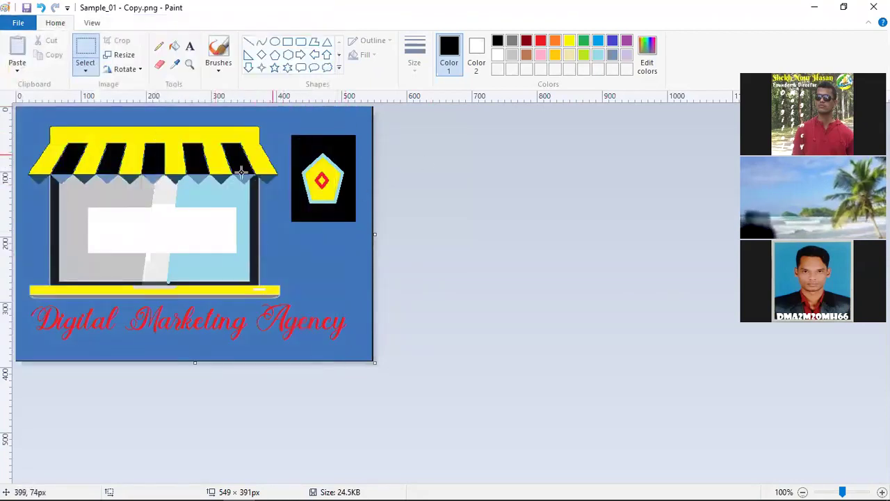
# Show the status bar, switch the canvas gridlines on and off again, and return to the Select tool.
pyautogui.click(93, 24)
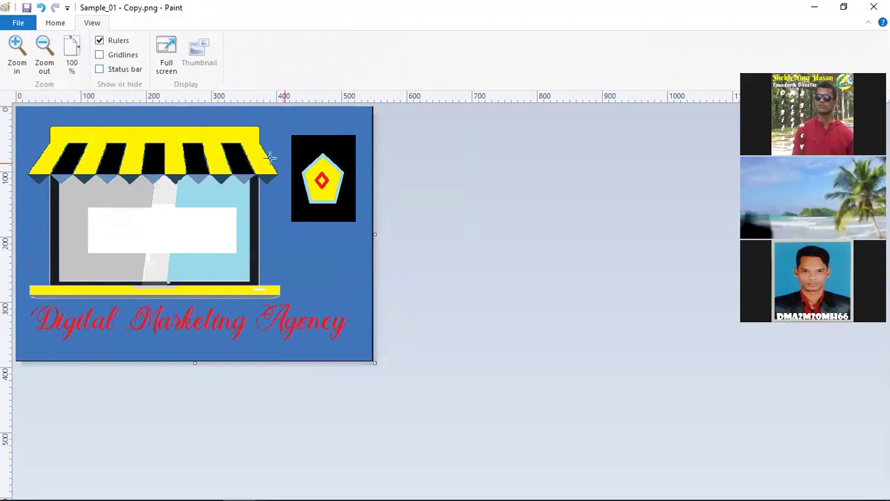
pyautogui.click(106, 69)
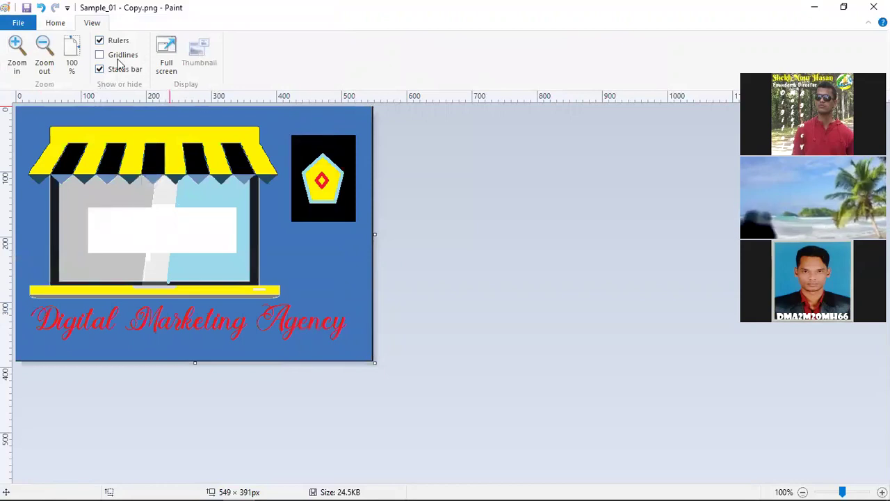
pyautogui.click(117, 59)
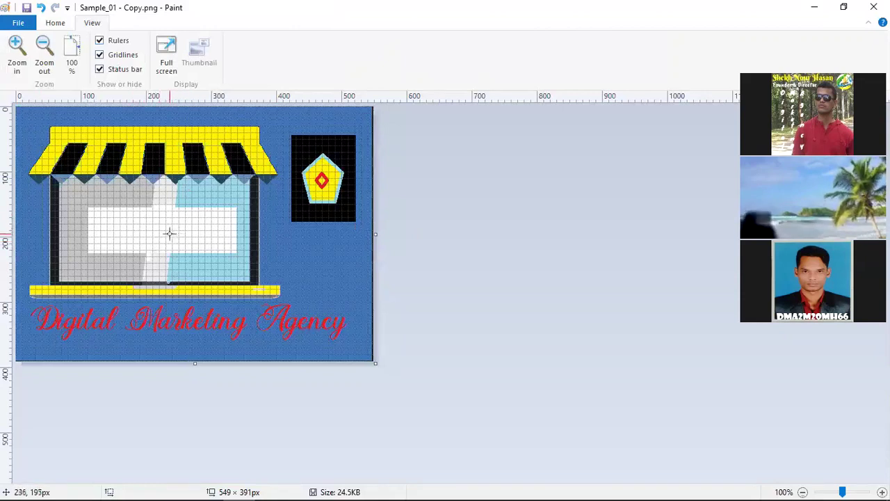
pyautogui.click(100, 55)
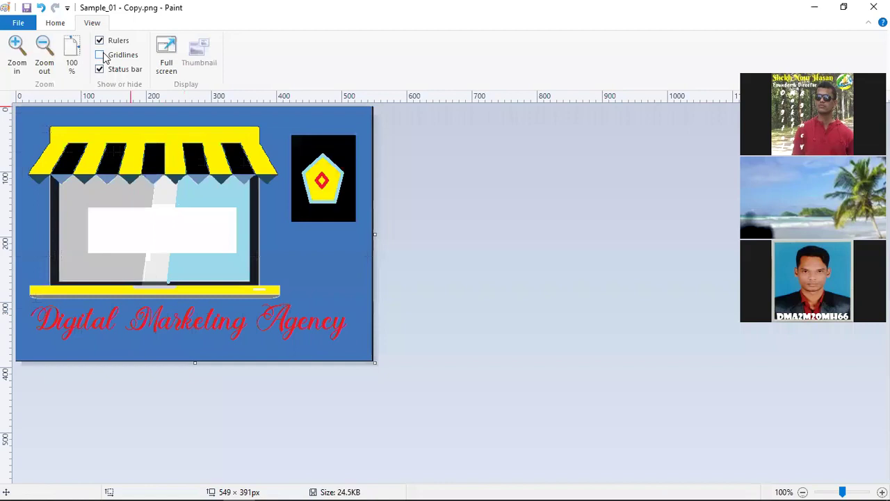
pyautogui.scroll(1, 85, 42)
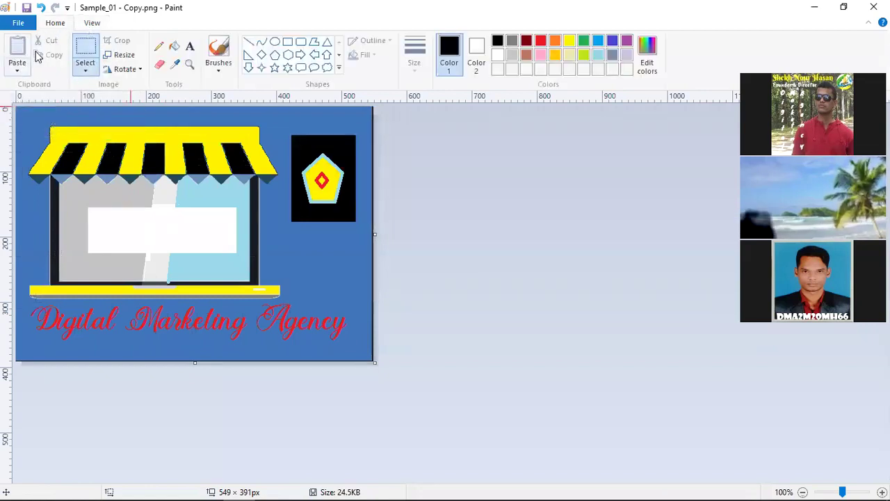
pyautogui.click(90, 50)
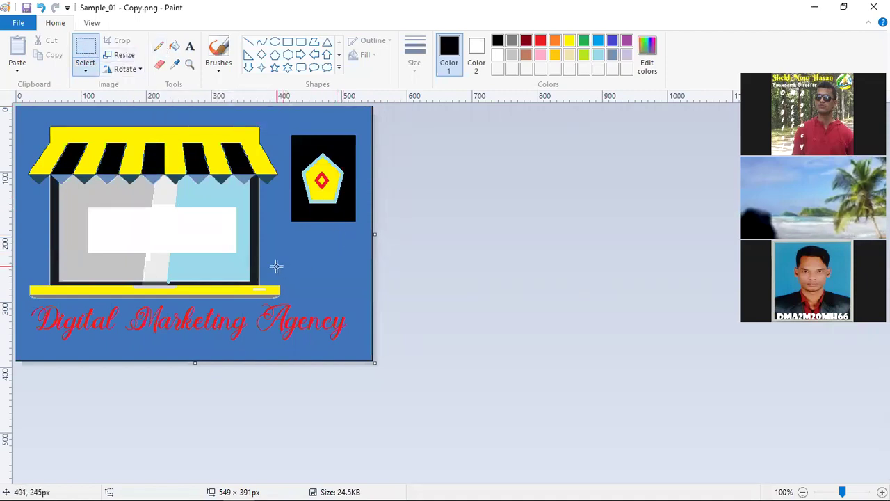
pyautogui.click(126, 56)
pyautogui.click(144, 103)
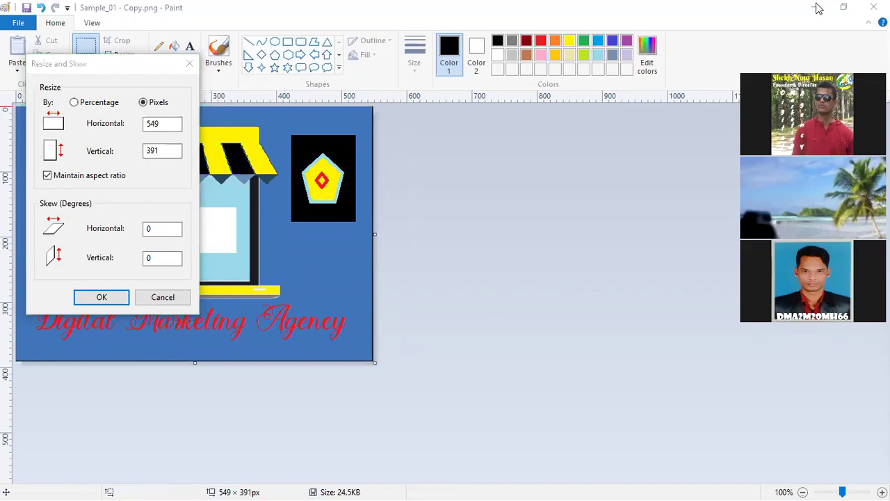
pyautogui.click(190, 64)
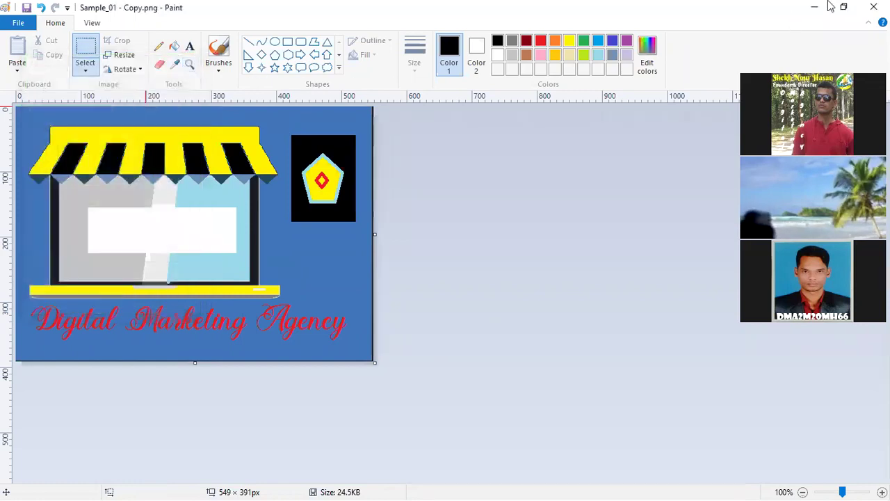
pyautogui.click(813, 7)
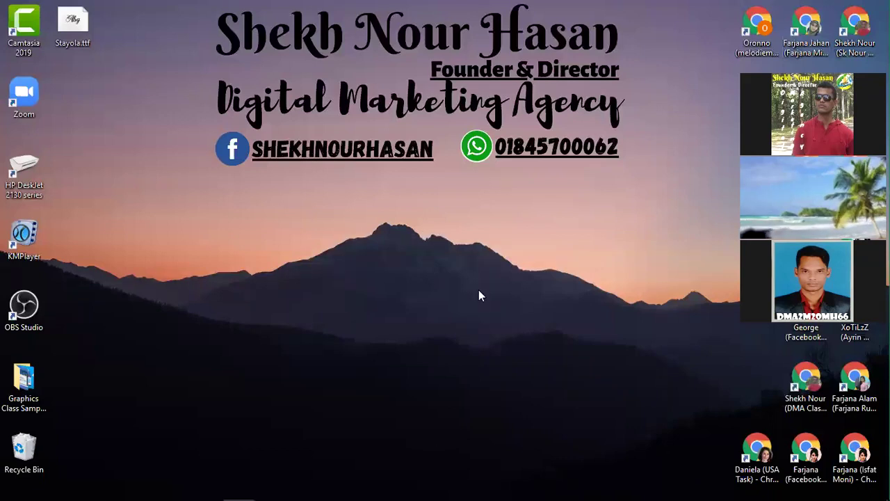
pyautogui.moveTo(182, 499)
pyautogui.click(239, 486)
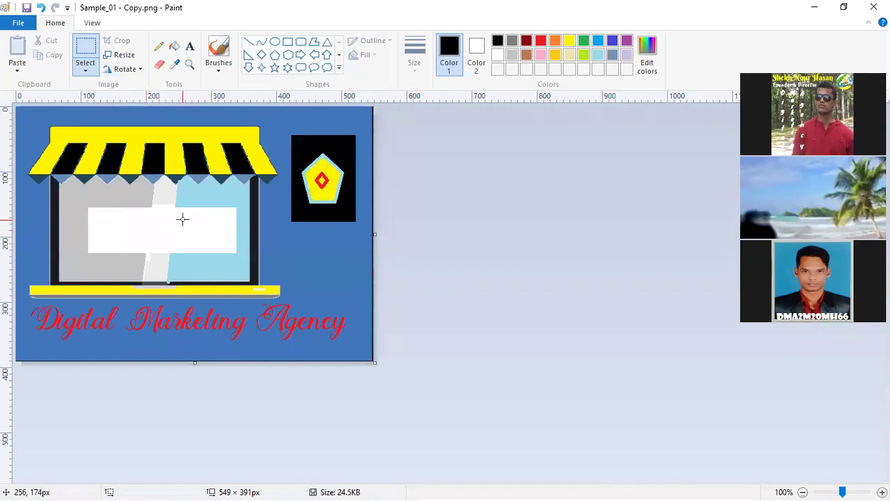
# Set the image resize to pixels with a vertical size of 1080.
pyautogui.click(122, 54)
pyautogui.click(147, 103)
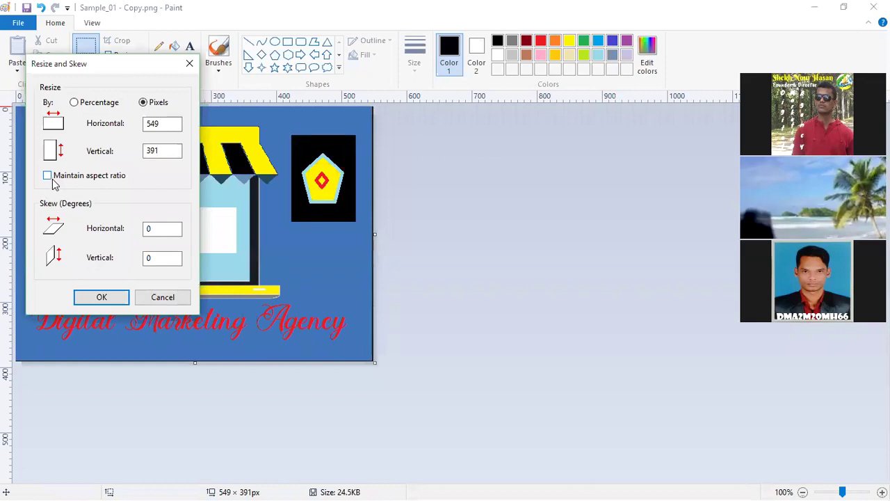
pyautogui.click(47, 176)
pyautogui.click(165, 124)
pyautogui.moveTo(165, 123); pyautogui.dragTo(147, 123)
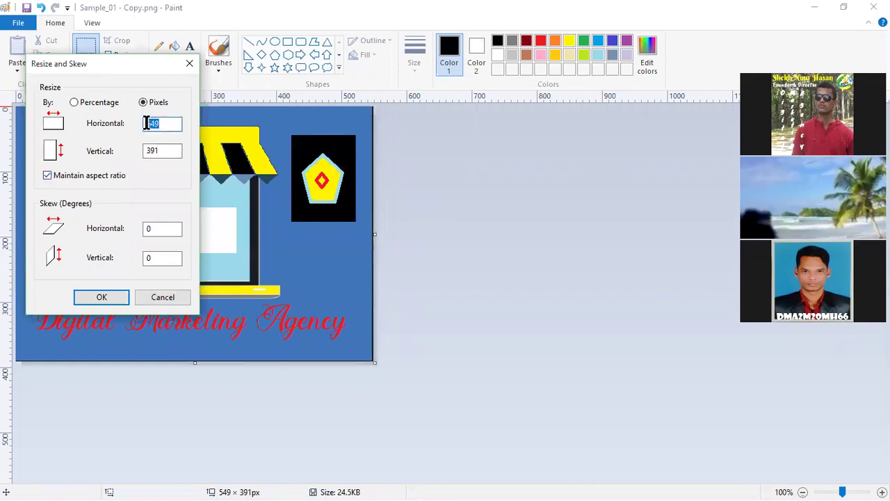
pyautogui.write('1080')
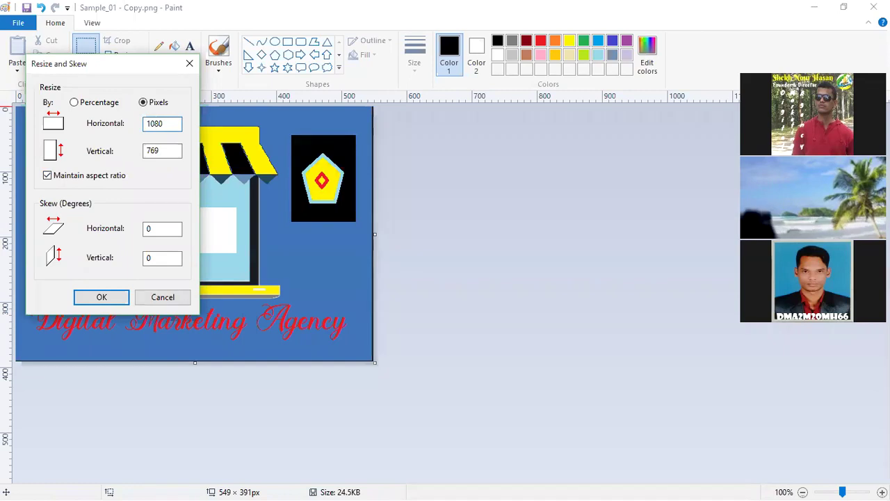
pyautogui.click(161, 151)
pyautogui.press('BackSpace')
pyautogui.press('BackSpace')
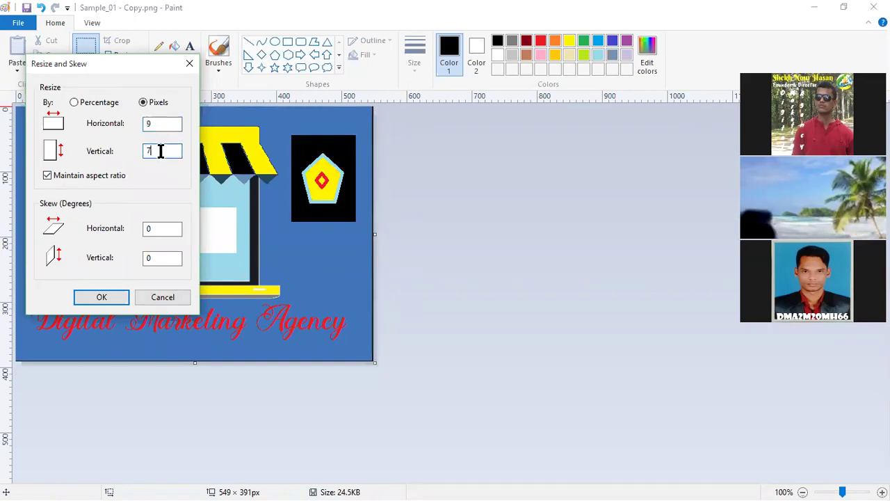
pyautogui.write('1080')
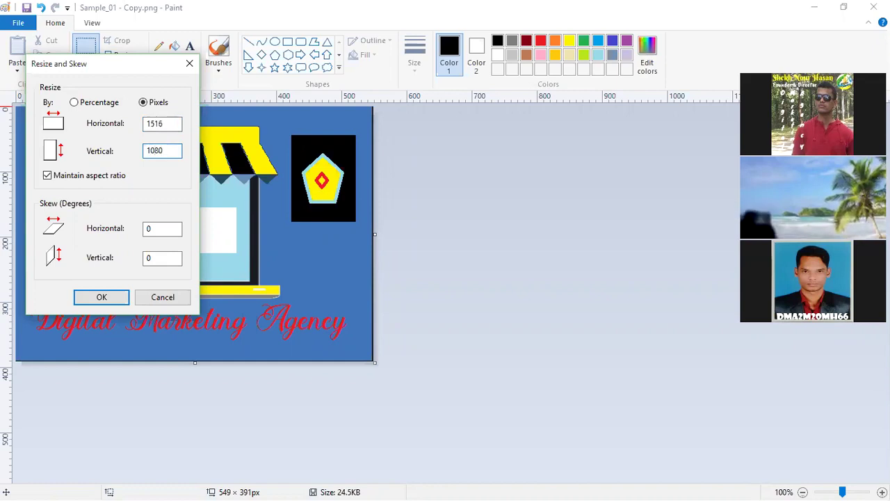
# Resize the image to a horizontal size of 1080 pixels without maintaining the aspect ratio, and save the file.
pyautogui.click(59, 176)
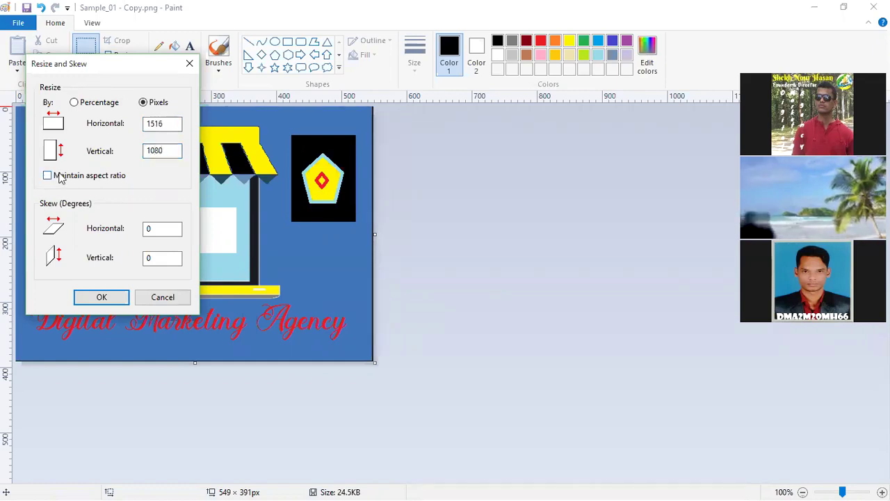
pyautogui.doubleClick(165, 123)
pyautogui.write('1080')
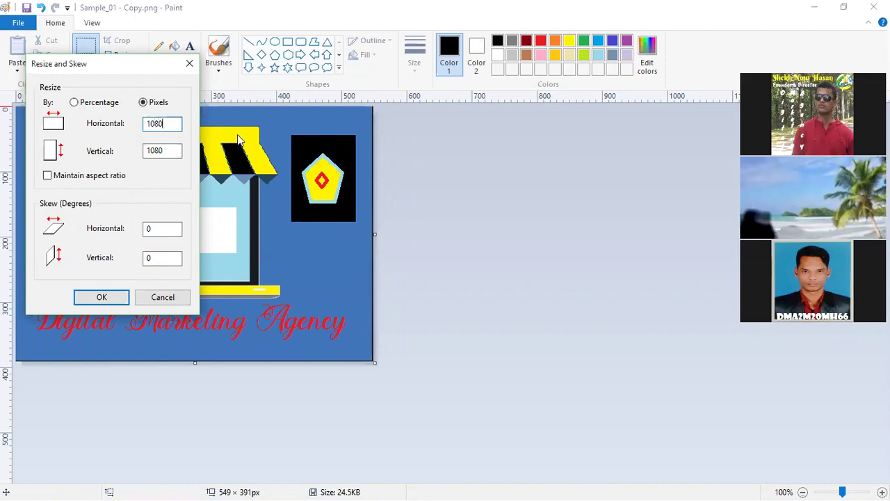
pyautogui.click(104, 298)
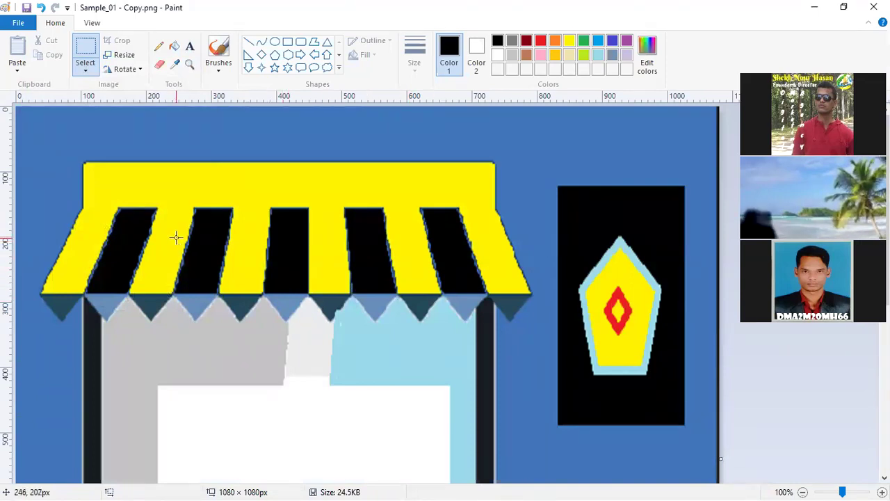
pyautogui.scroll(-1, 176, 238)
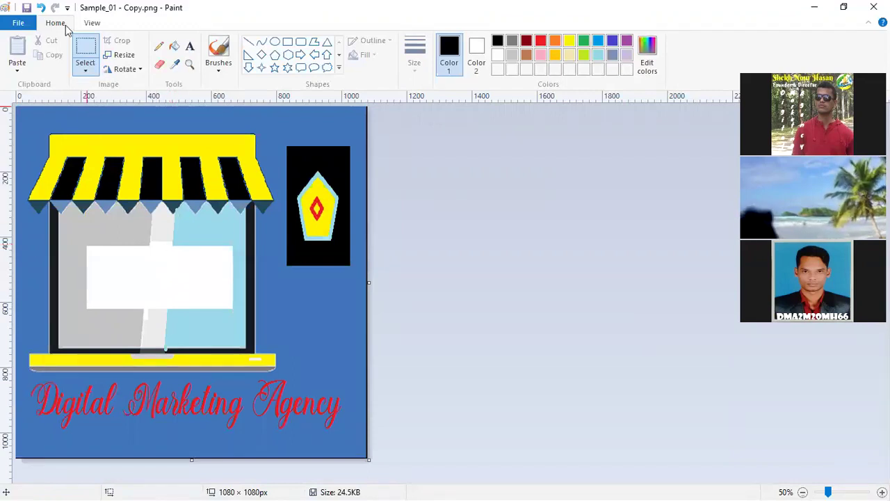
pyautogui.click(26, 7)
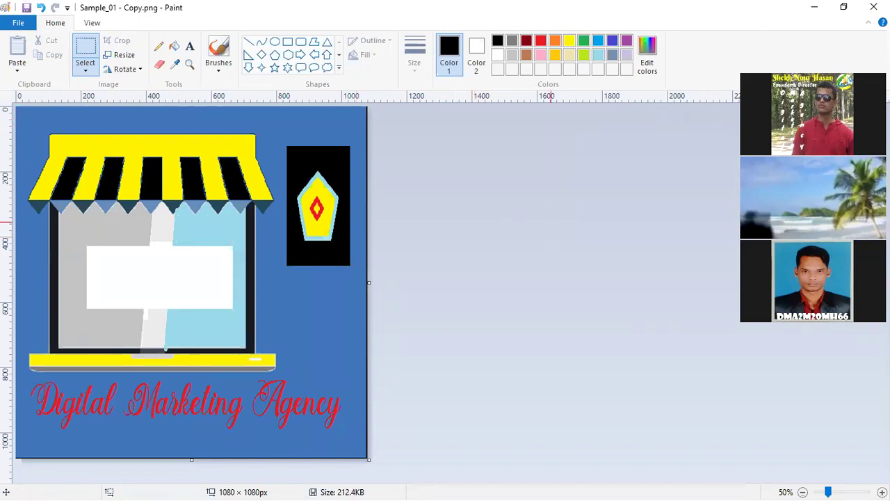
# From the desktop, open the Graphics Class Sample Pics folder and open Sample_02 - Copy.png for editing in Paint.
pyautogui.press('super+d')
pyautogui.doubleClick(24, 388)
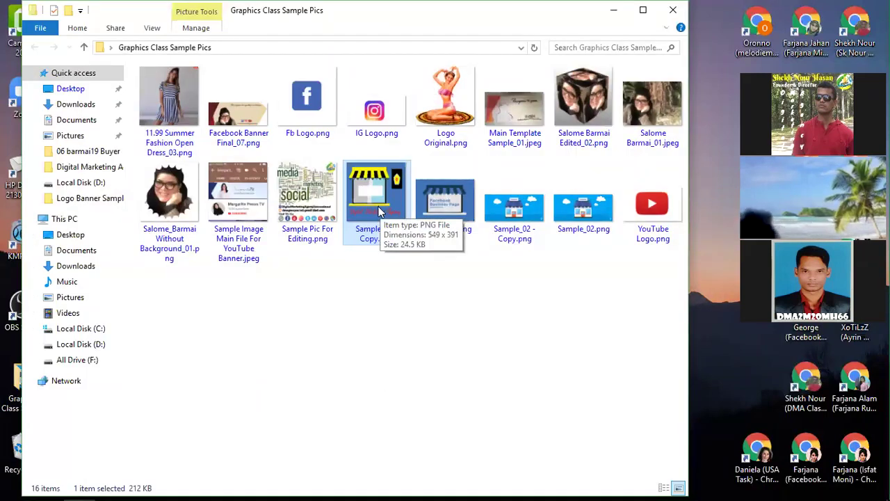
pyautogui.rightClick(506, 226)
pyautogui.click(535, 176)
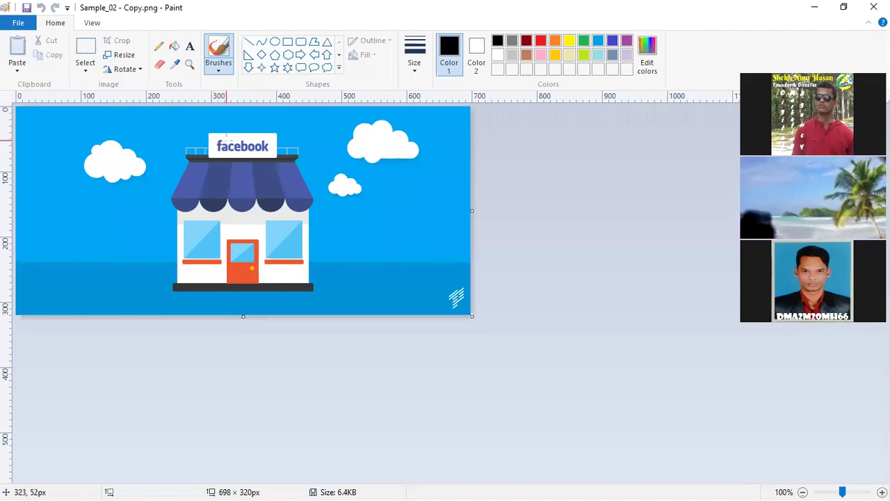
# Select an area of about 93 × 25 px around the facebook lettering on the shop sign and delete it.
pyautogui.click(86, 47)
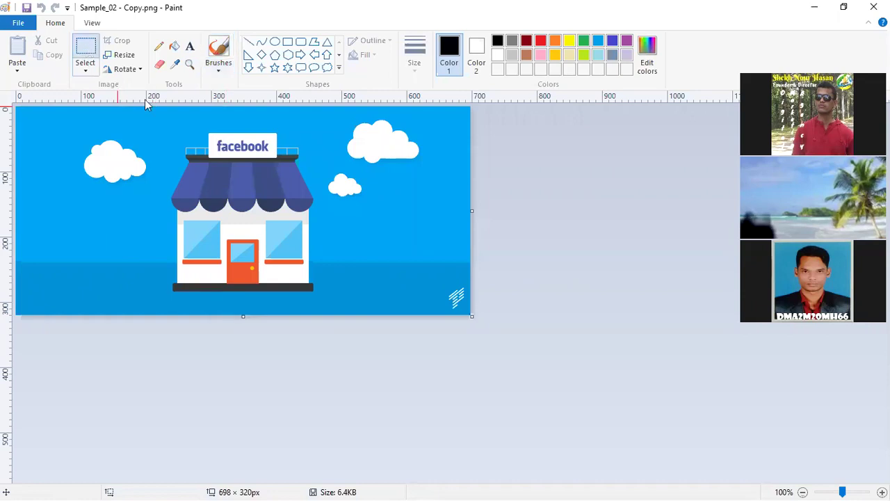
pyautogui.moveTo(212, 137); pyautogui.dragTo(272, 154)
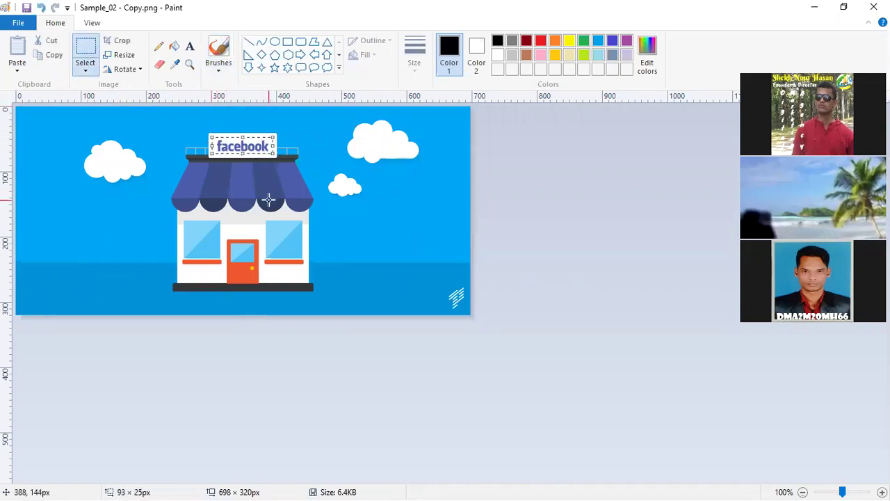
pyautogui.press('Delete')
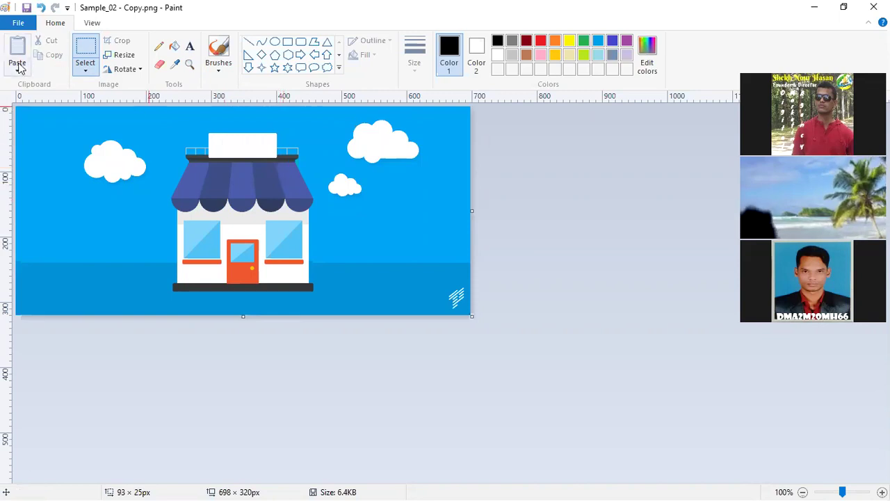
# Magnify the shop's door area to 500% to examine it, and switch to the brush.
pyautogui.click(189, 65)
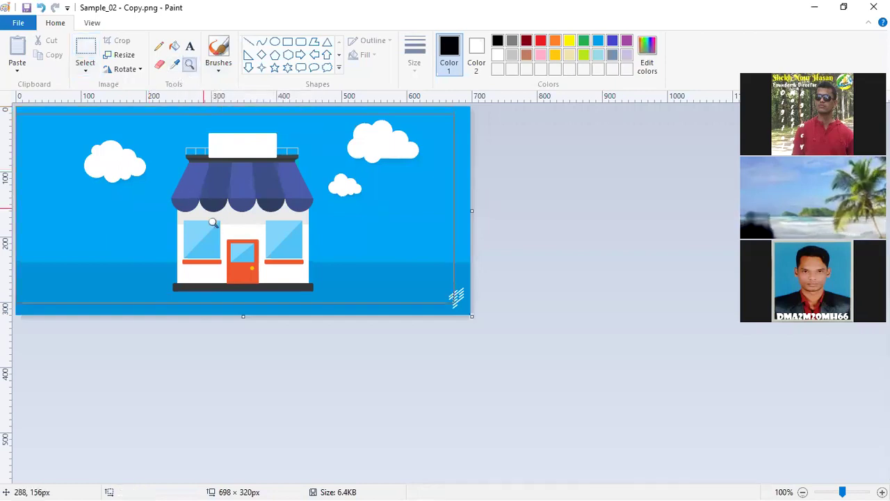
pyautogui.click(240, 266)
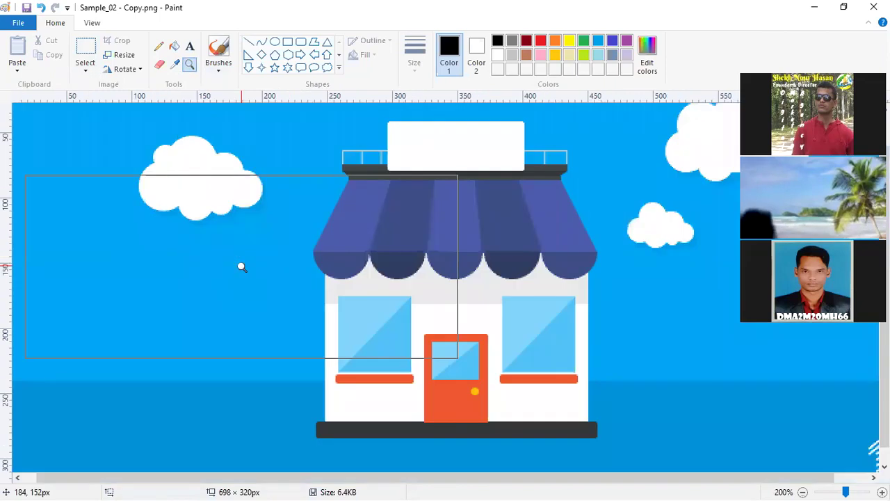
pyautogui.click(242, 267)
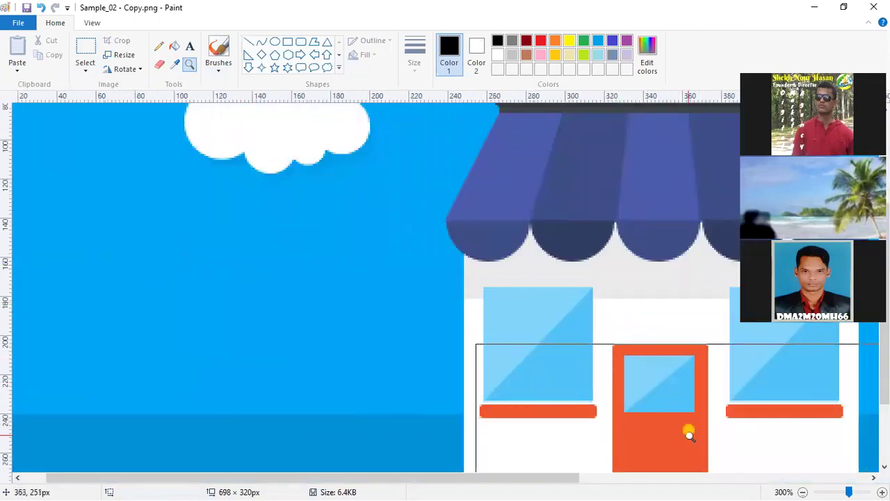
pyautogui.click(689, 435)
pyautogui.click(327, 292)
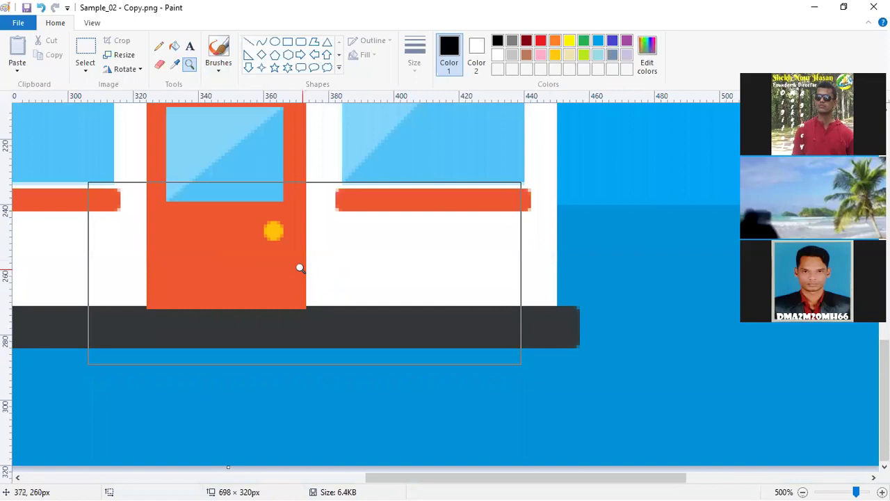
pyautogui.hotkey('alt', 'h')
pyautogui.press('b')
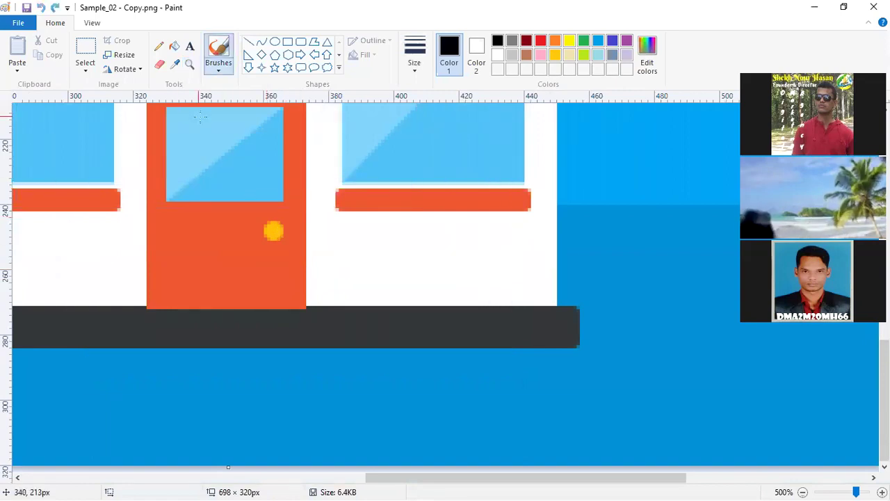
pyautogui.press('ctrl')
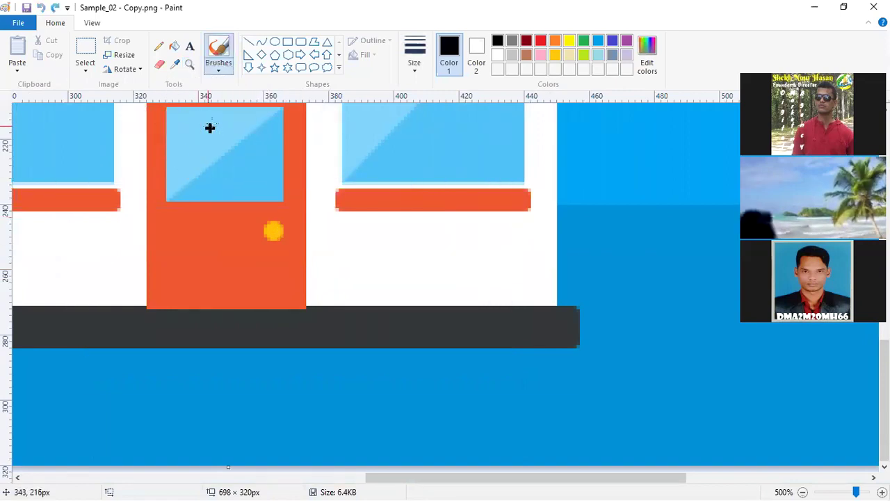
# Undo the deletion of the shop sign's lettering and return to the full image view at 100%.
pyautogui.click(189, 63)
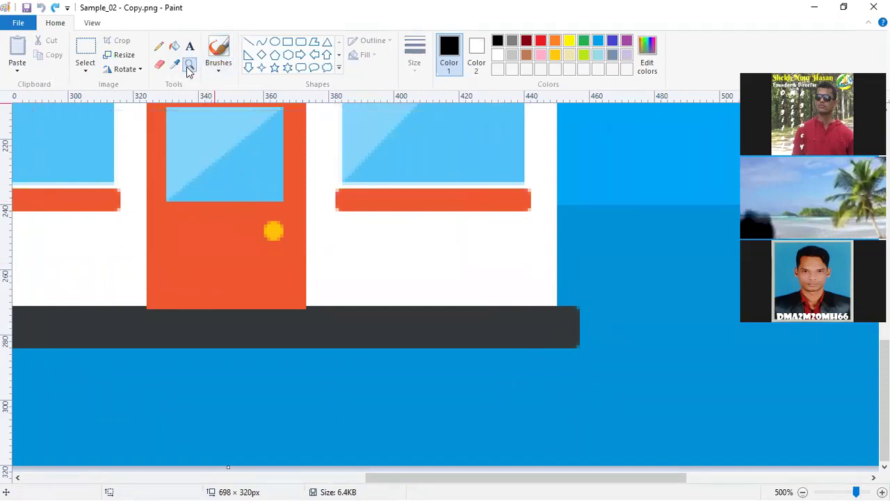
pyautogui.click(219, 50)
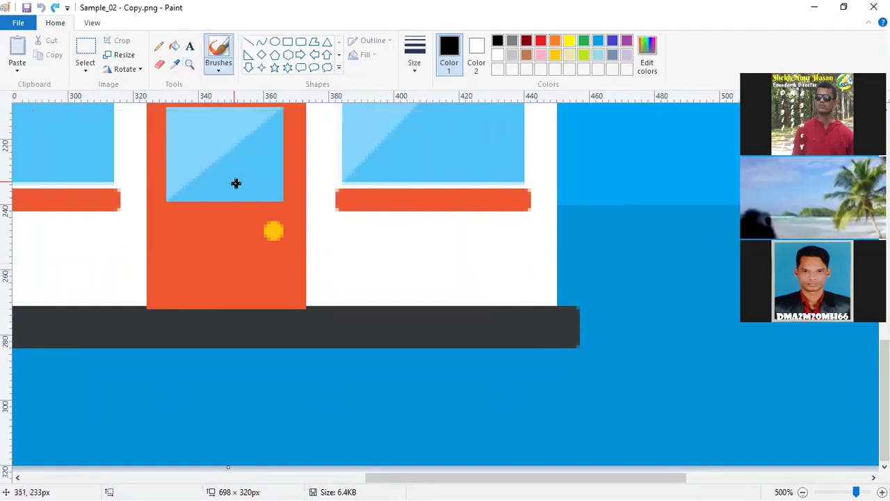
pyautogui.click(41, 8)
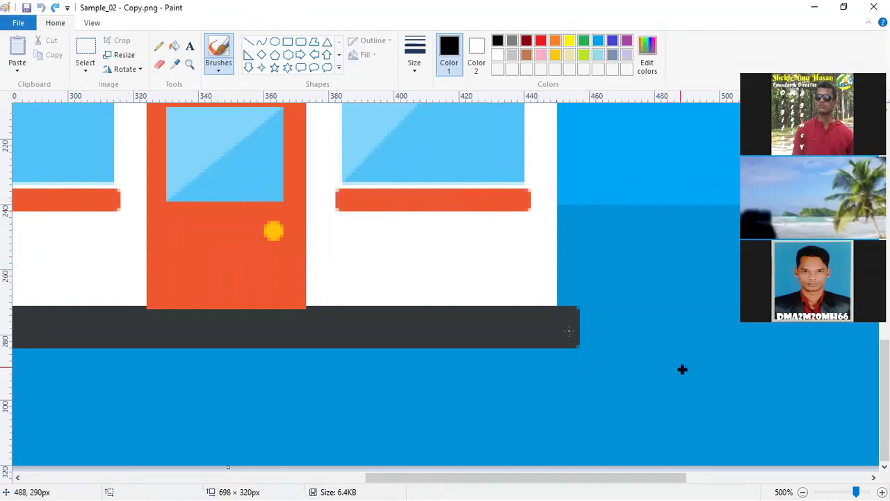
pyautogui.scroll(-4, 521, 308)
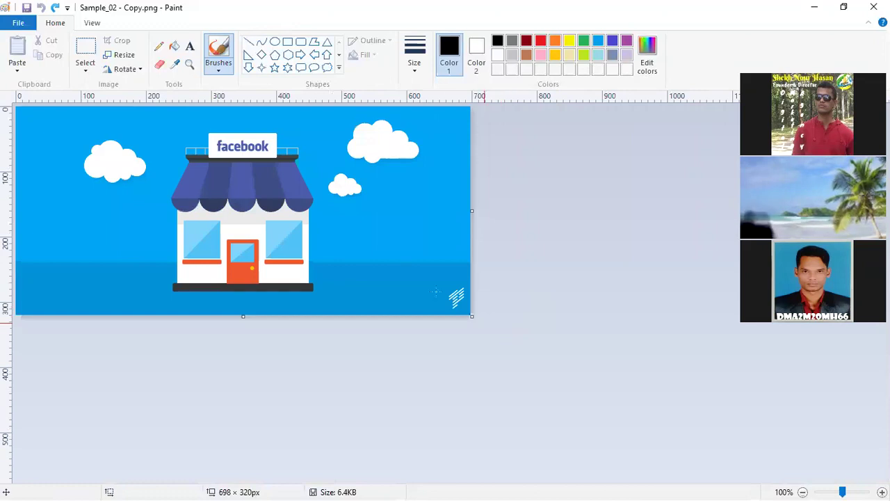